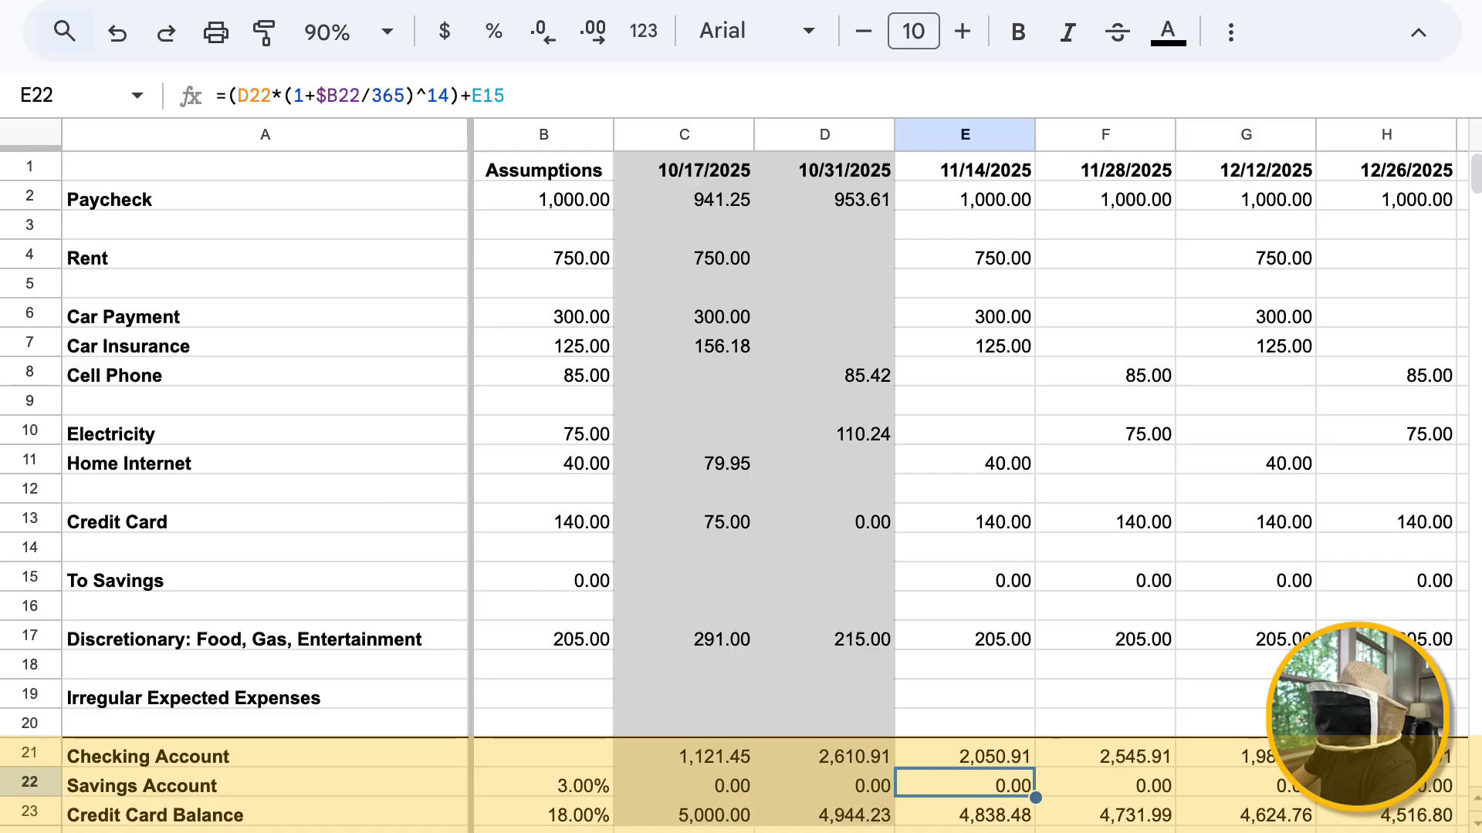
Try a To Savings assumption of 20 in column B
{"action": "left_click", "coordinate": [965, 813]}
{"action": "left_click", "coordinate": [543, 578]}
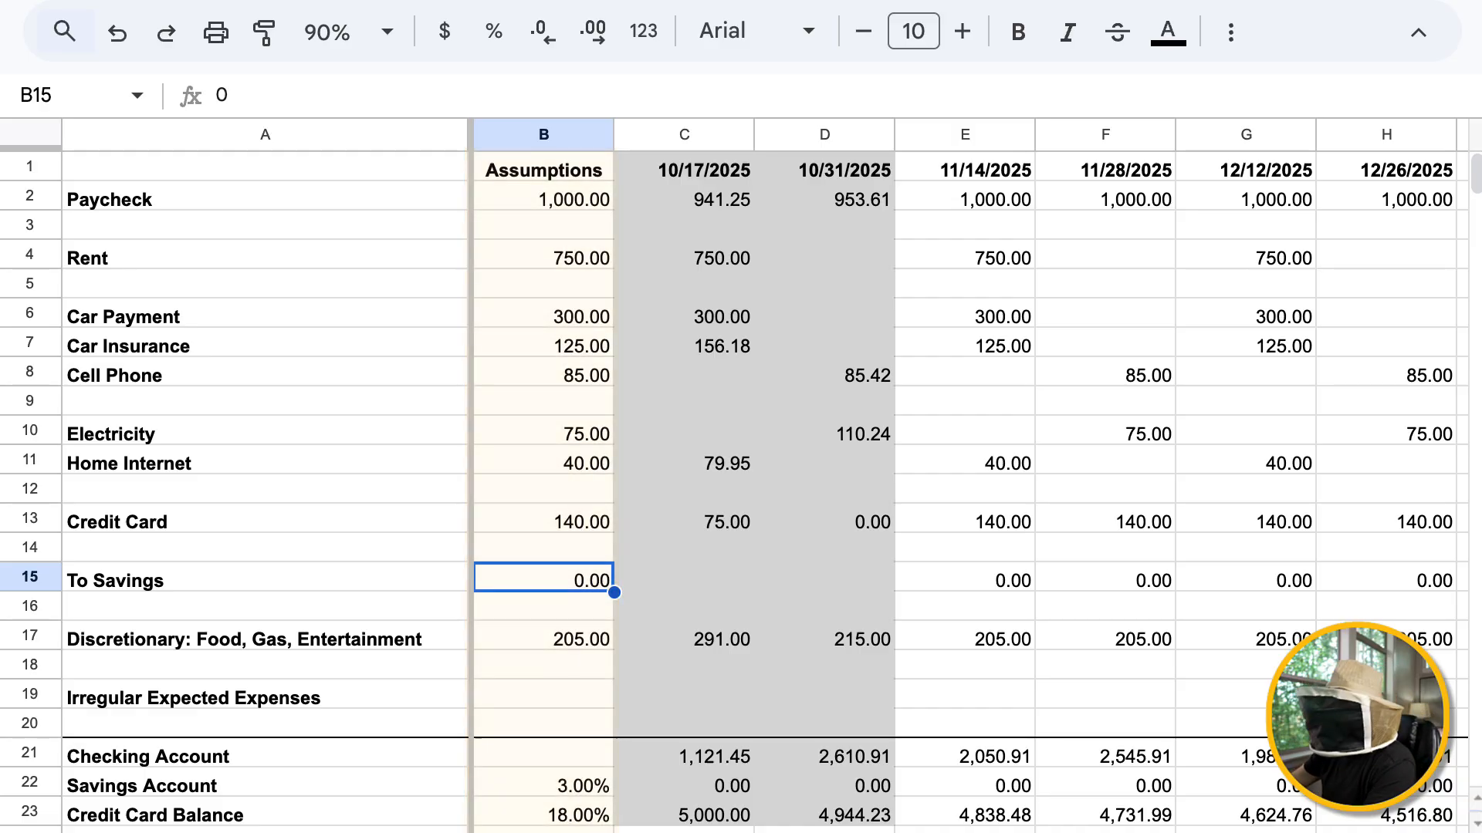
{"action": "type", "text": "20"}
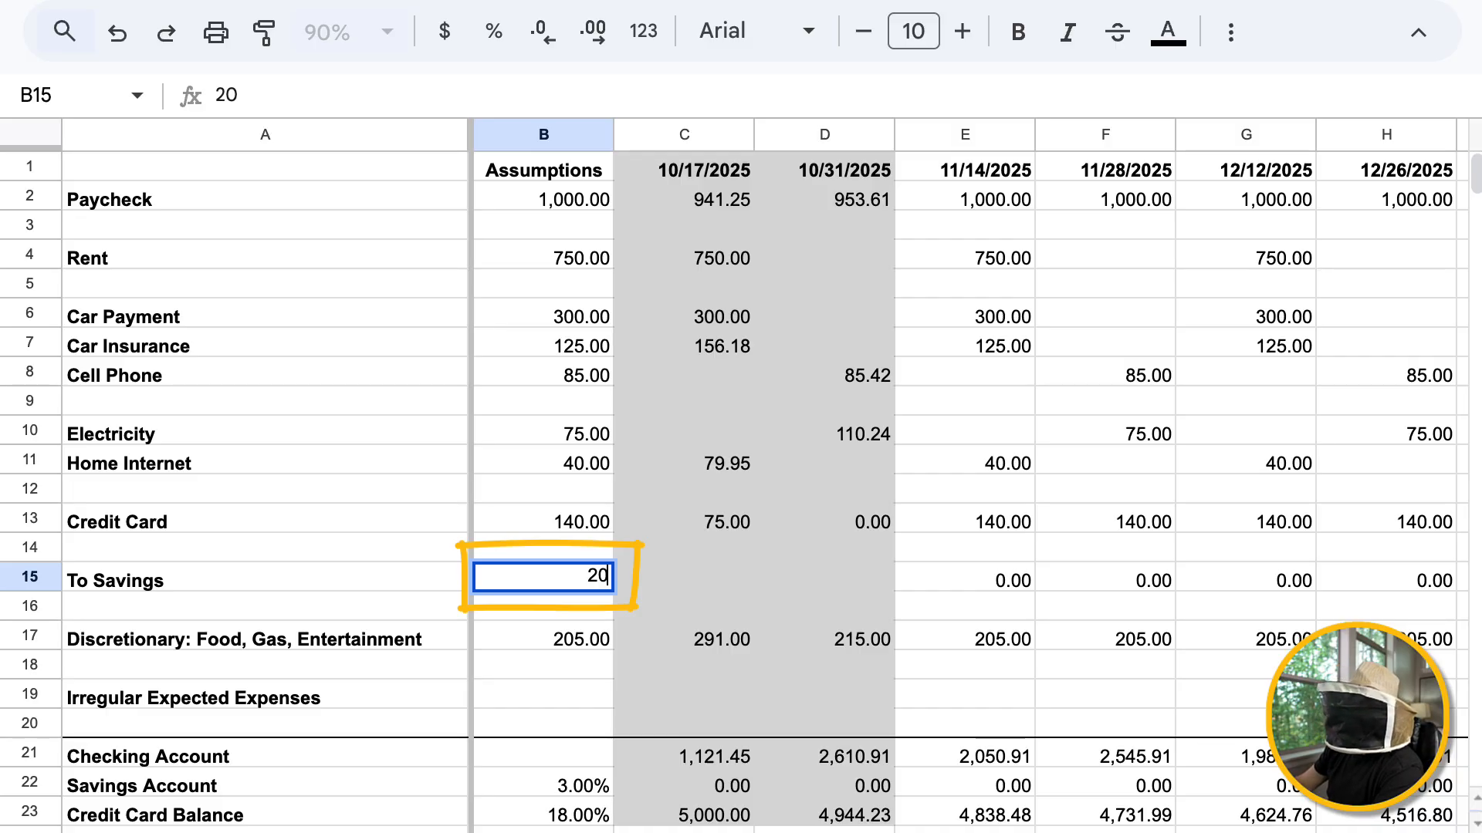
{"action": "key", "text": "Return"}
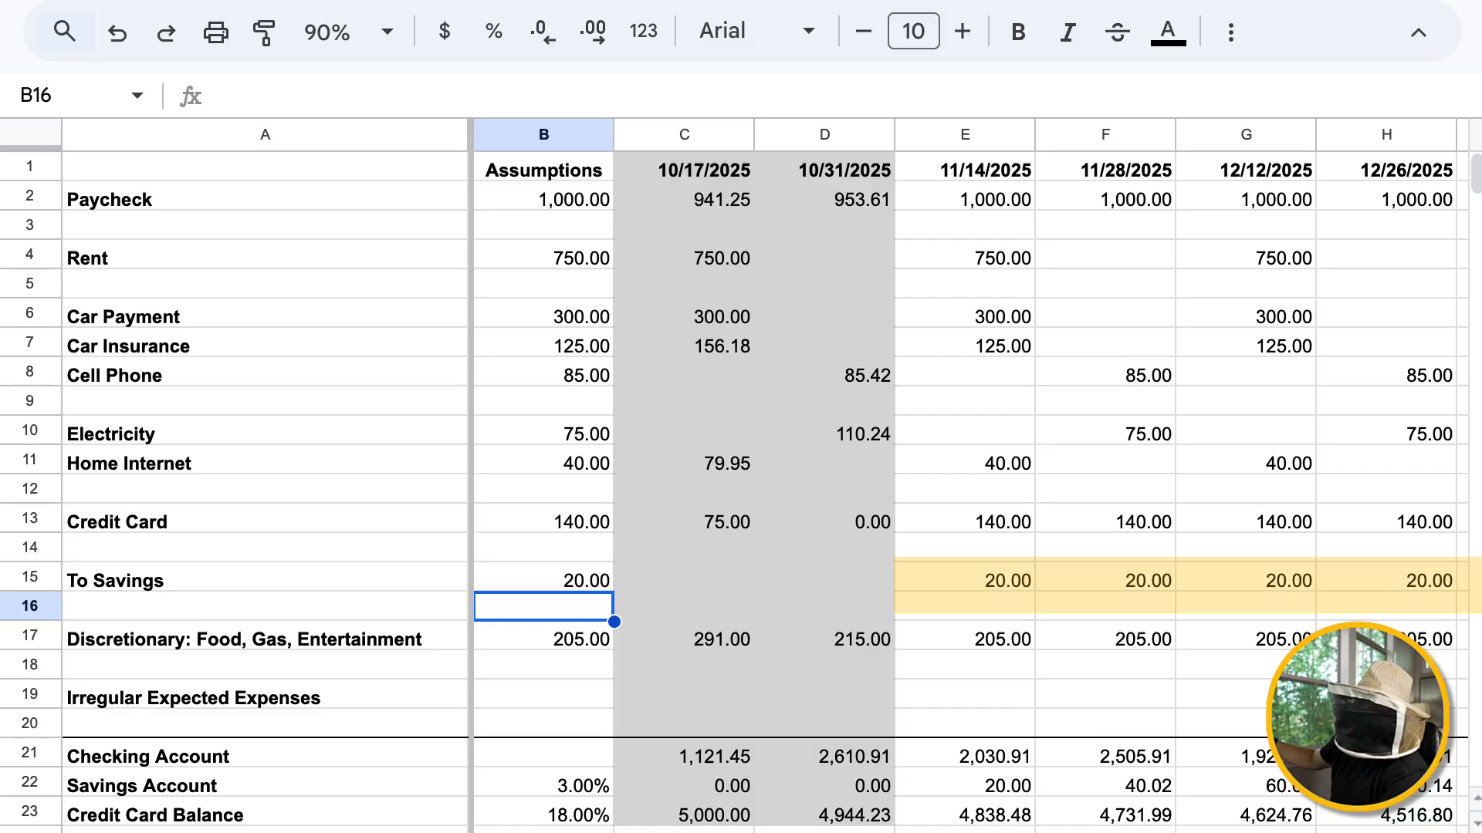
Set the To Savings assumption back to 0
{"action": "key", "text": "Up"}
{"action": "type", "text": "0"}
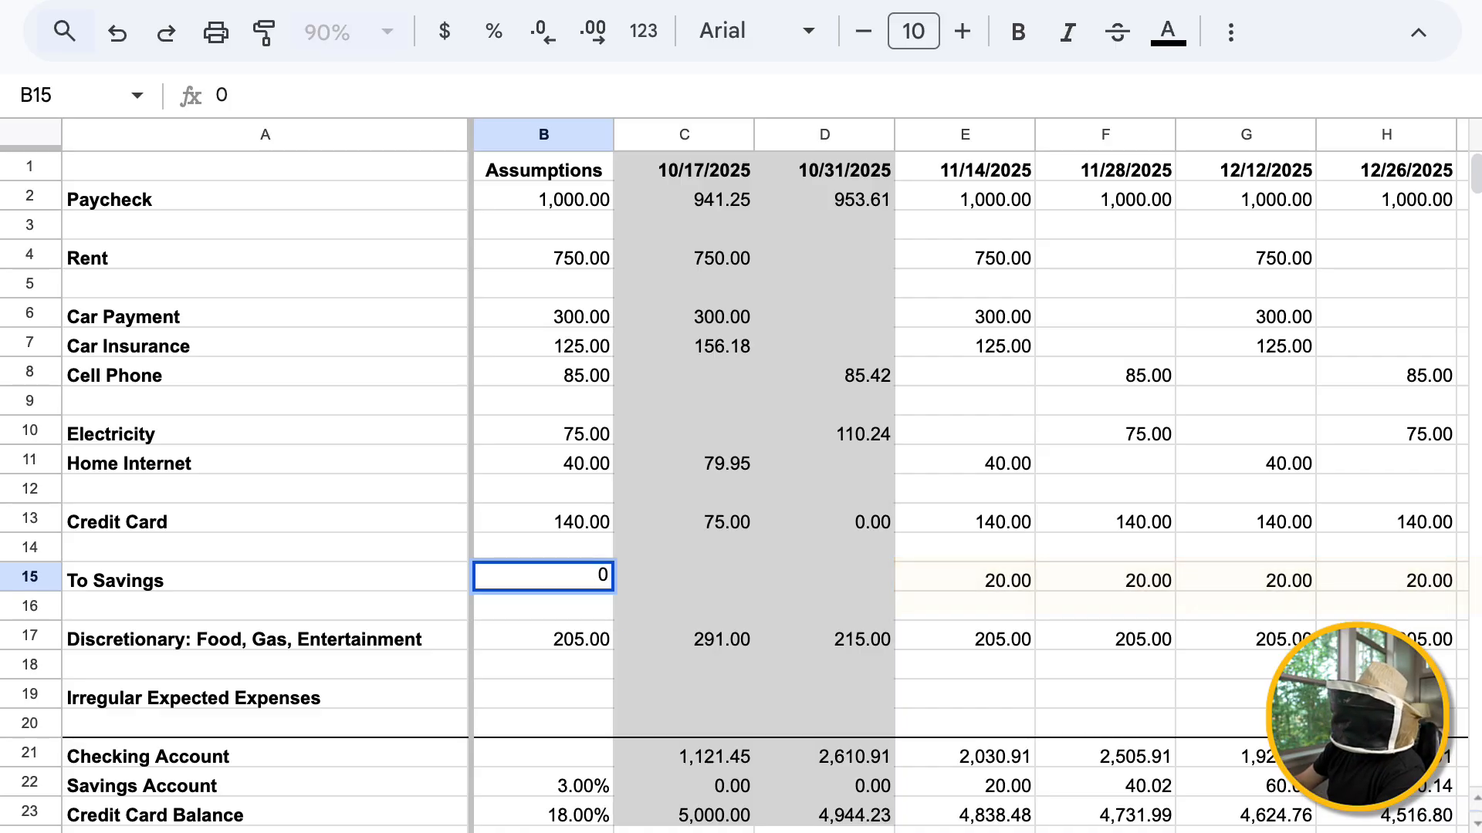
{"action": "key", "text": "Return"}
{"action": "key", "text": "Up"}
{"action": "key", "text": "ctrl+Right"}
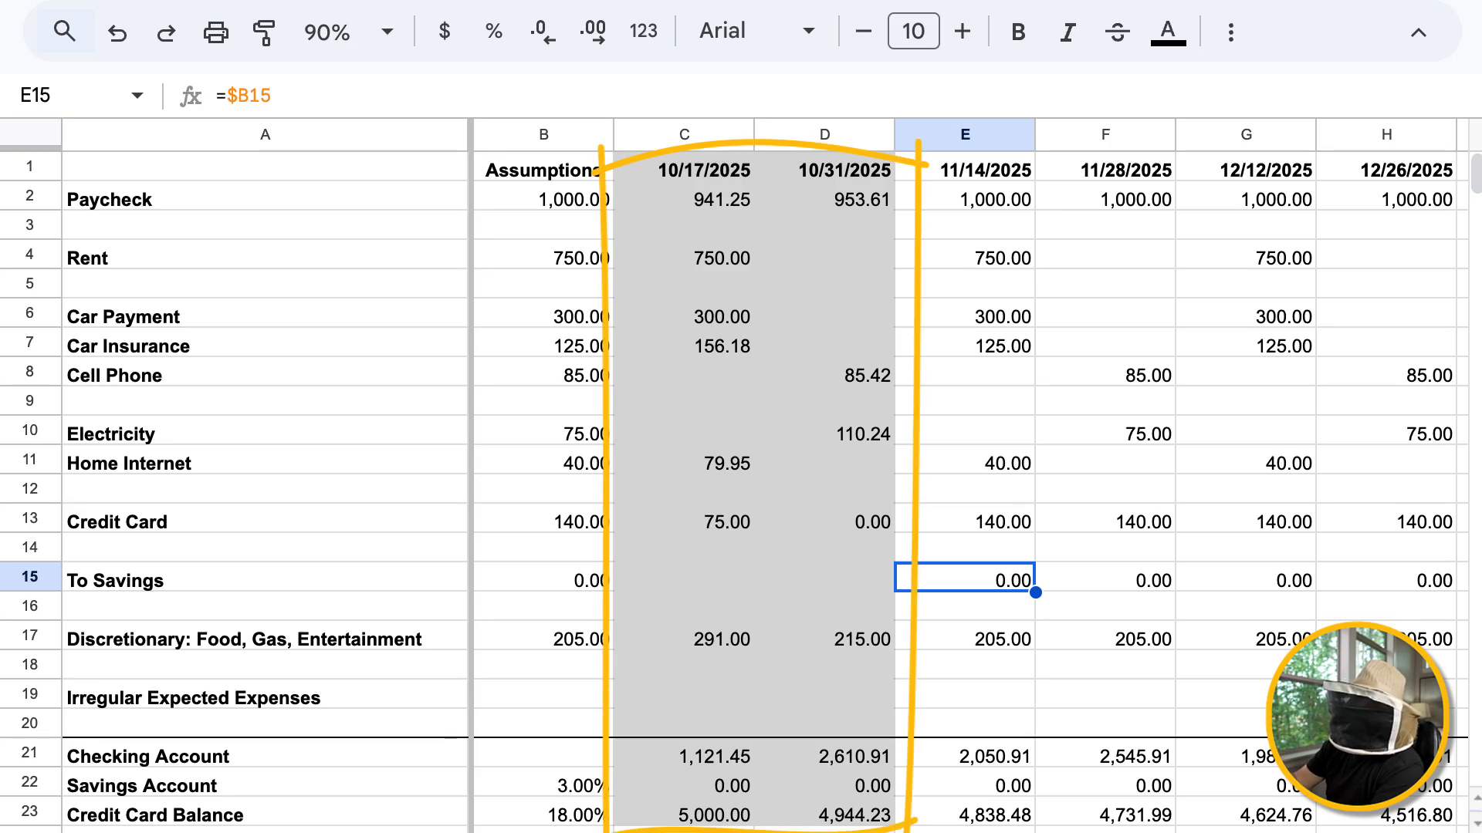
{"action": "key", "text": "Down"}
{"action": "key", "text": "Down"}
{"action": "key", "text": "Down"}
{"action": "key", "text": "Down"}
{"action": "key", "text": "Down"}
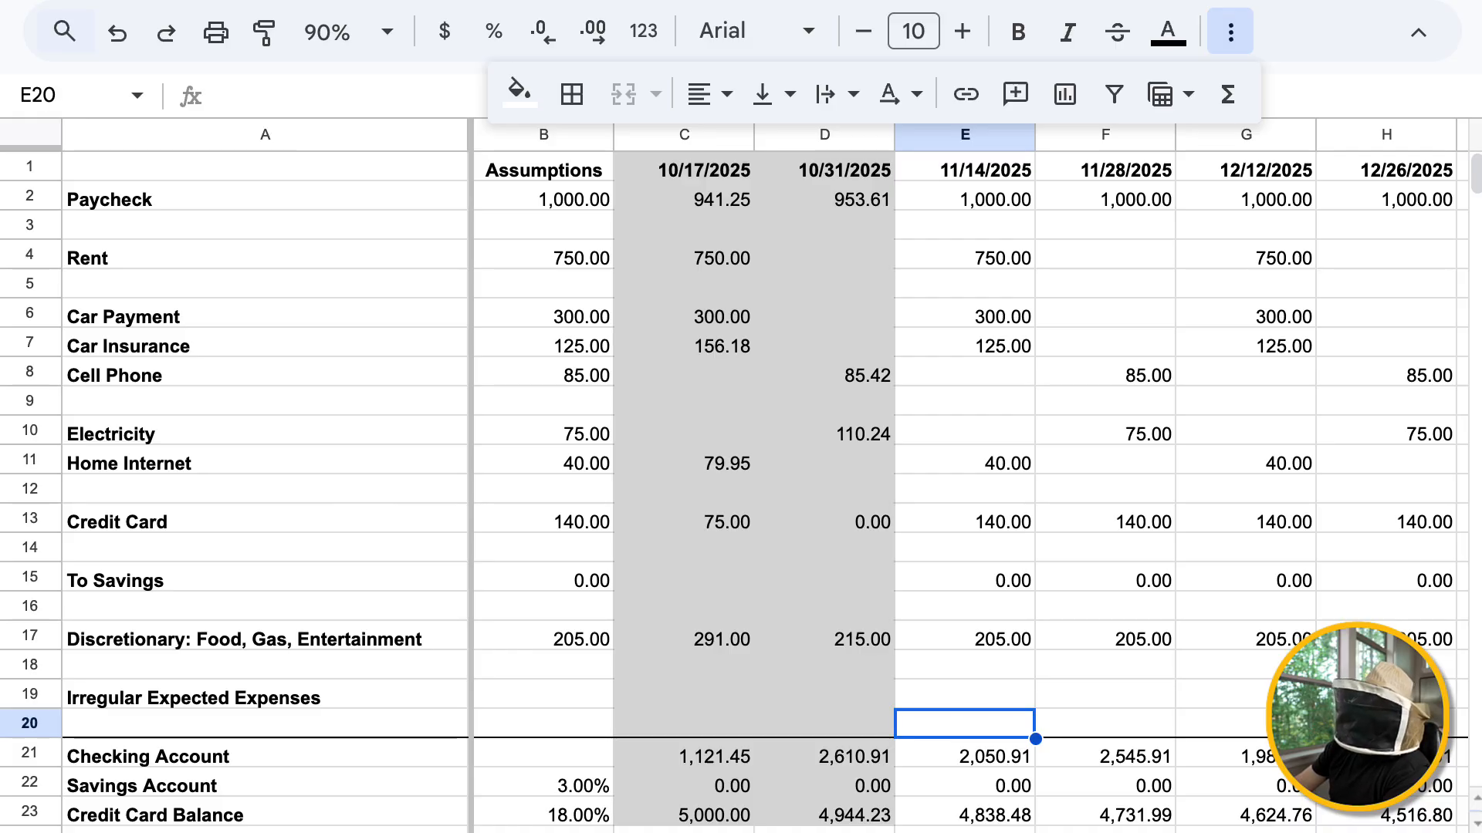
Enter 941.25 as the actual Paycheck amount for 11/14/2025, replacing the formula in E2
{"action": "left_click", "coordinate": [965, 167]}
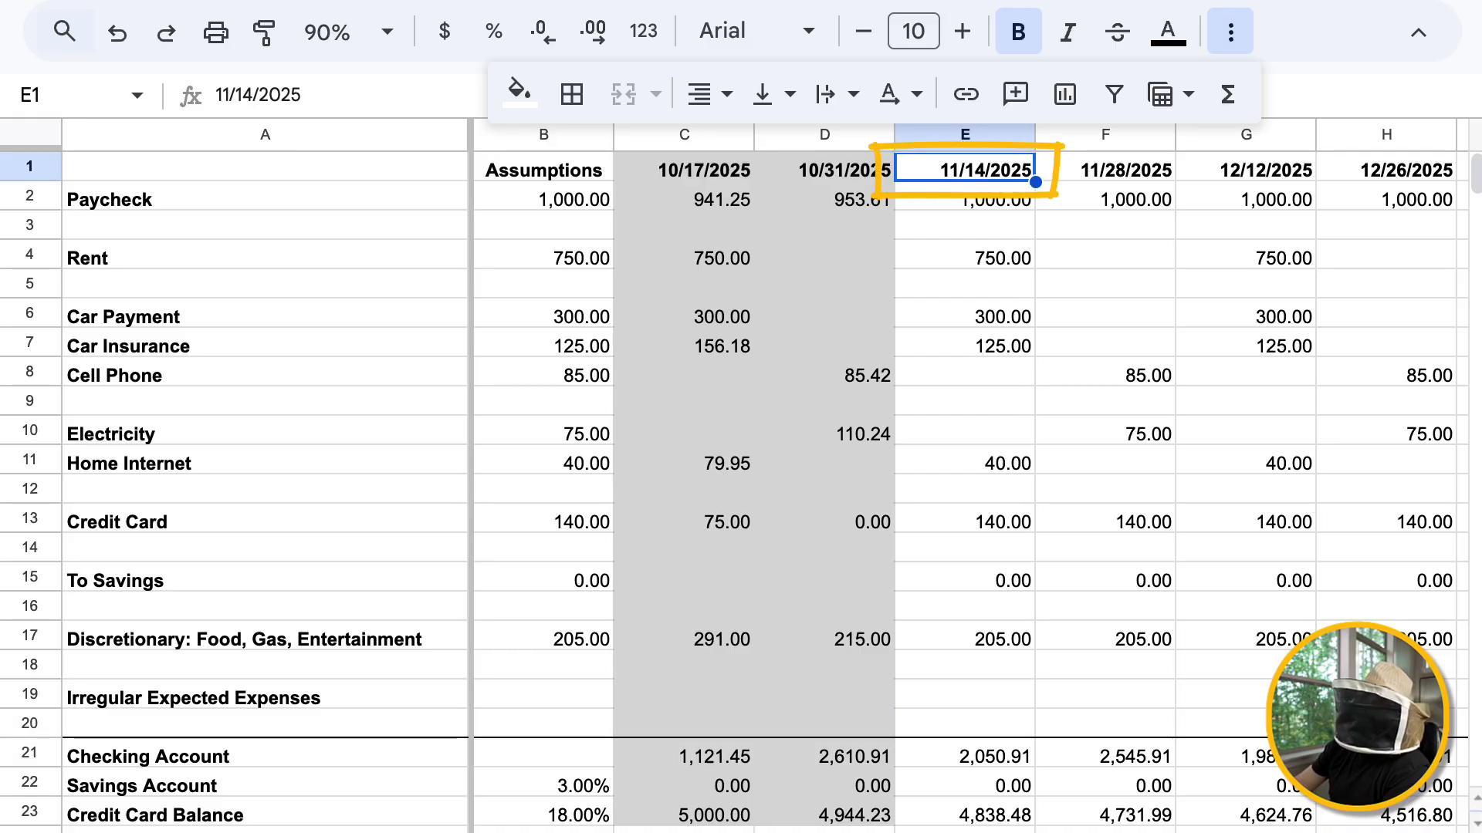
{"action": "left_click", "coordinate": [964, 197]}
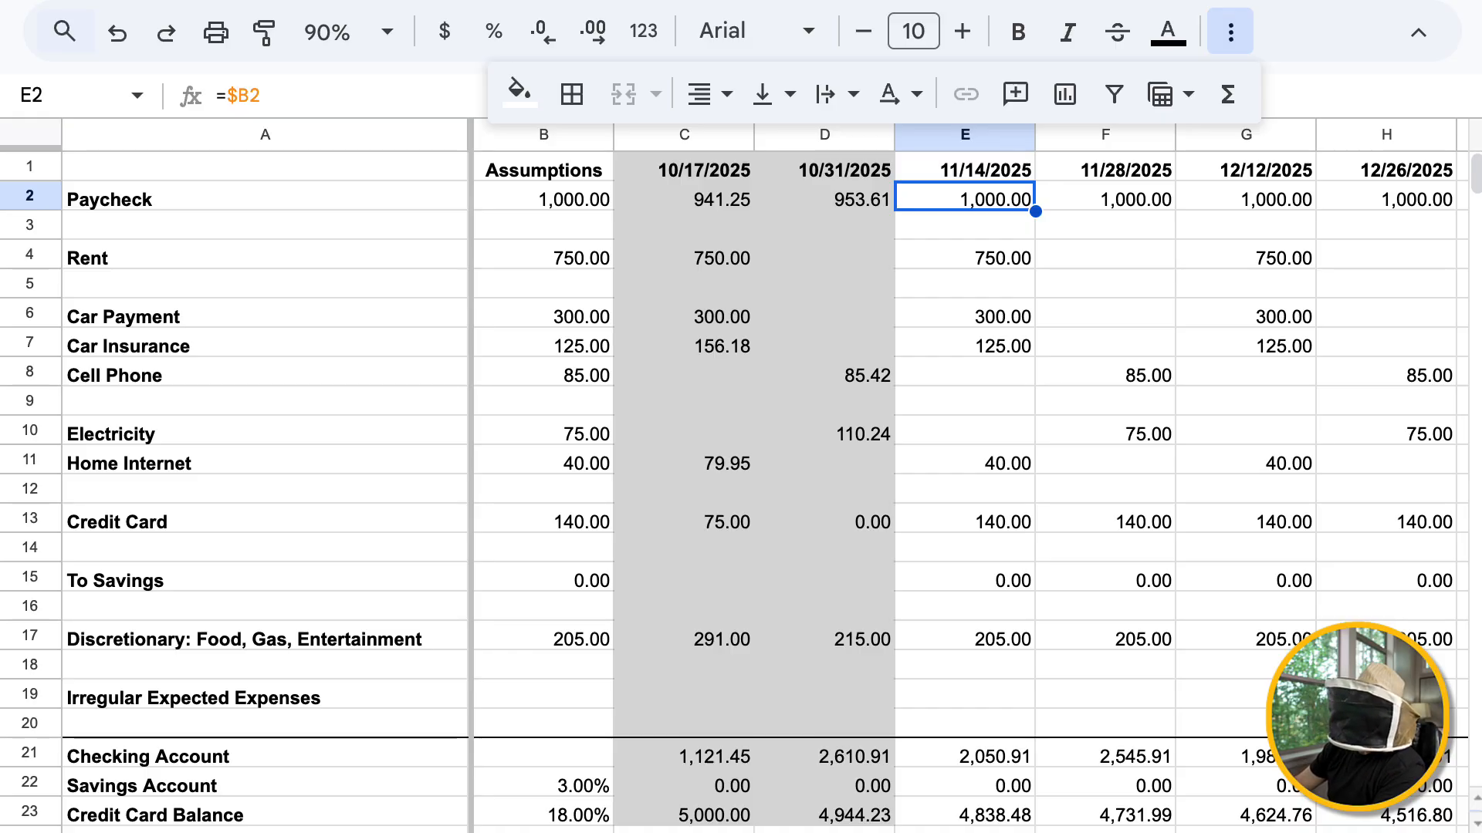
{"action": "type", "text": "941.25"}
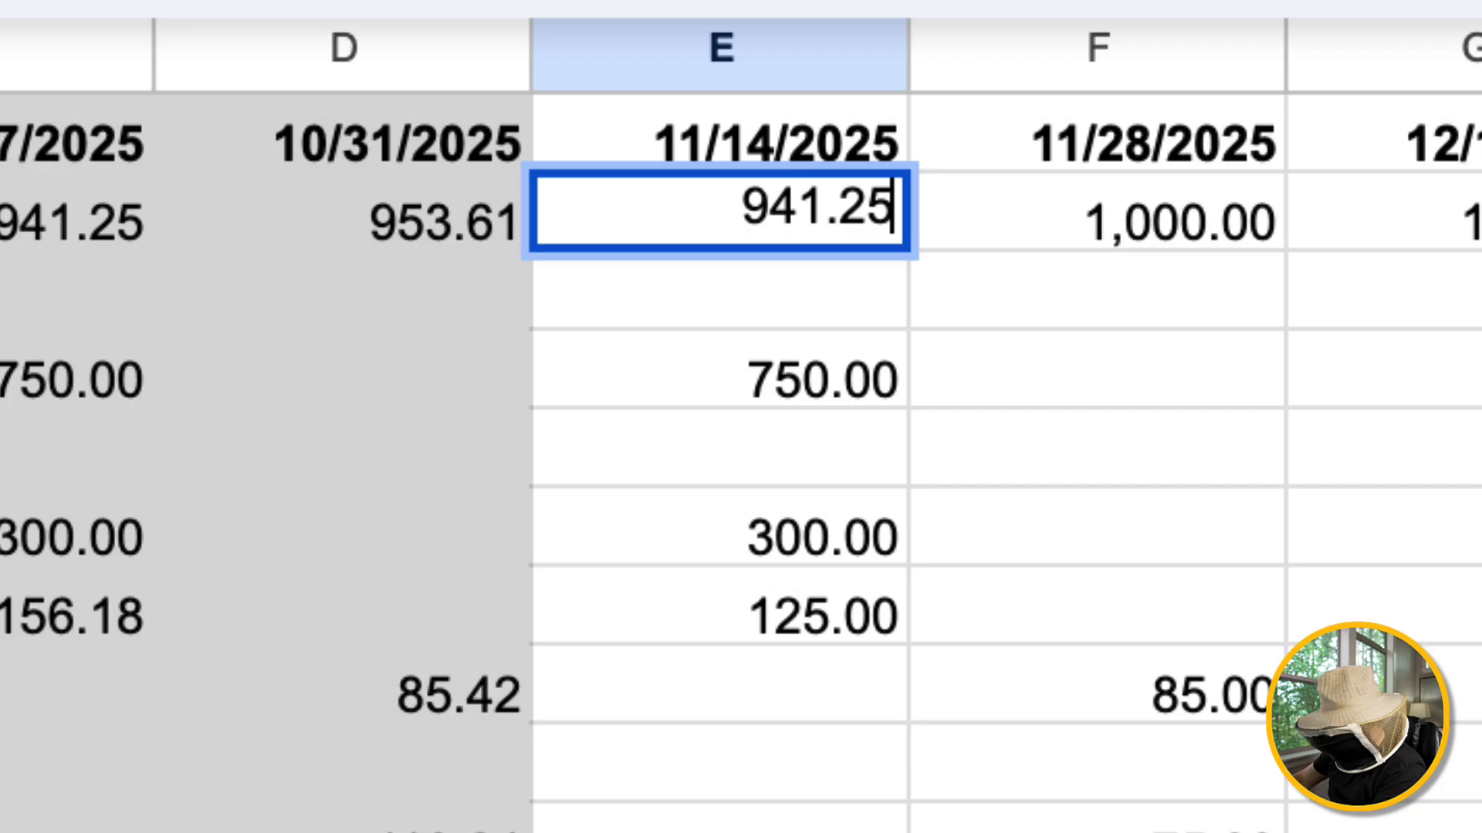
{"action": "key", "text": "Return"}
{"action": "key", "text": "Up"}
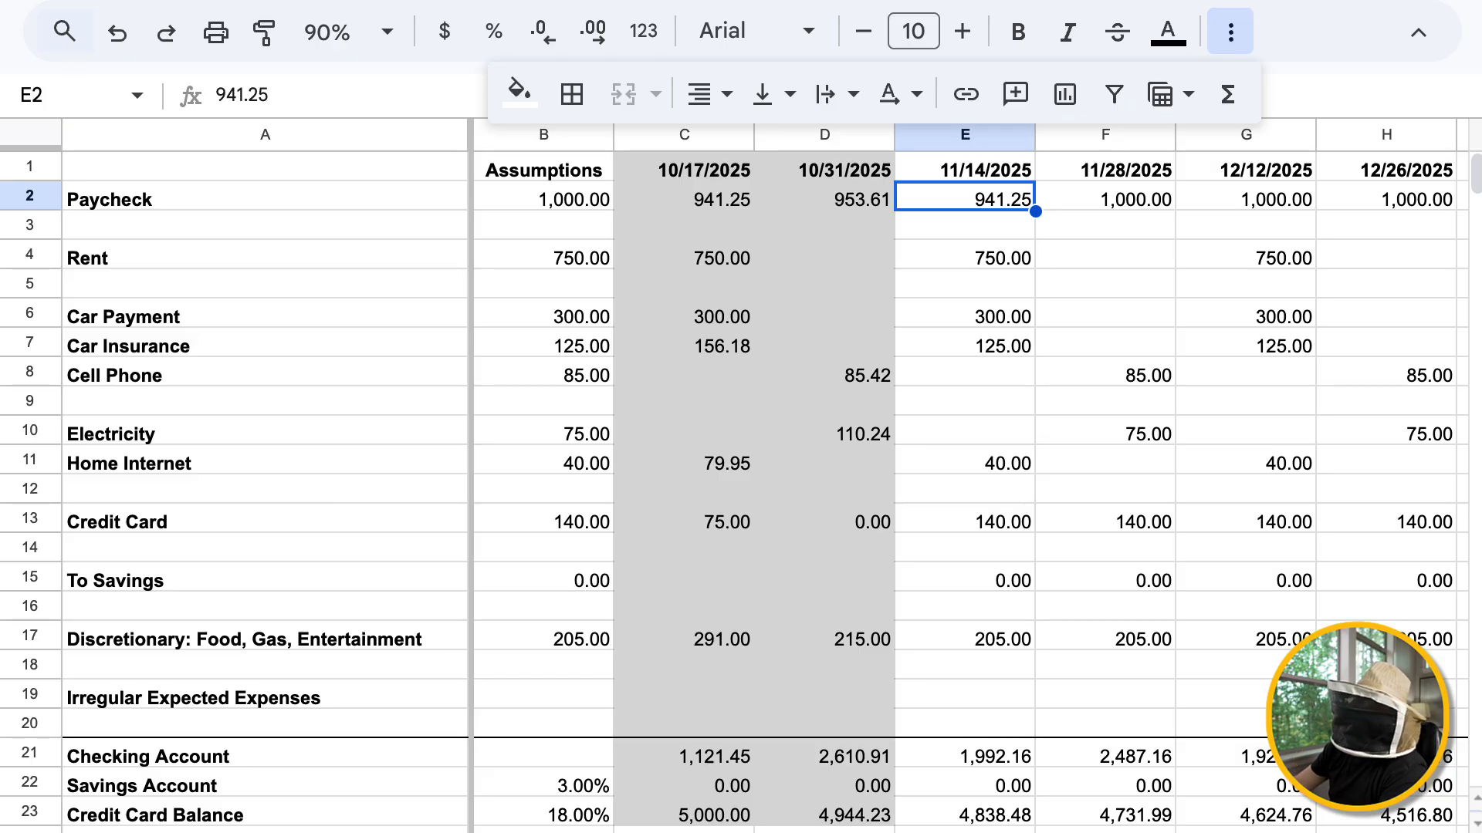
Shade the 11/14/2025 date and Paycheck cells, E1:E2, with the same light gray as the earlier pay-period columns
{"action": "key", "text": "Up"}
{"action": "key", "text": "shift+Down"}
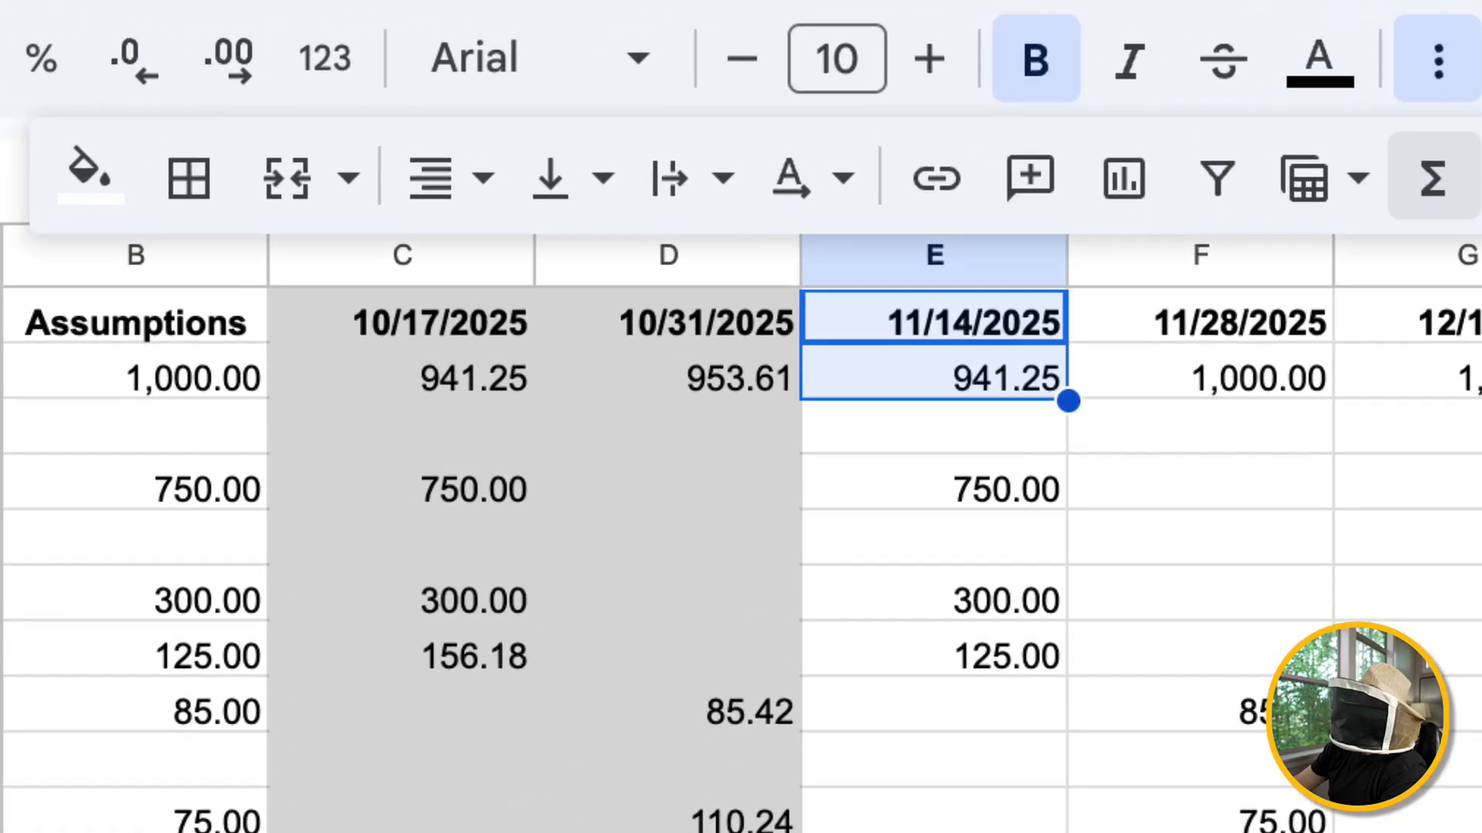
{"action": "left_click", "coordinate": [91, 174]}
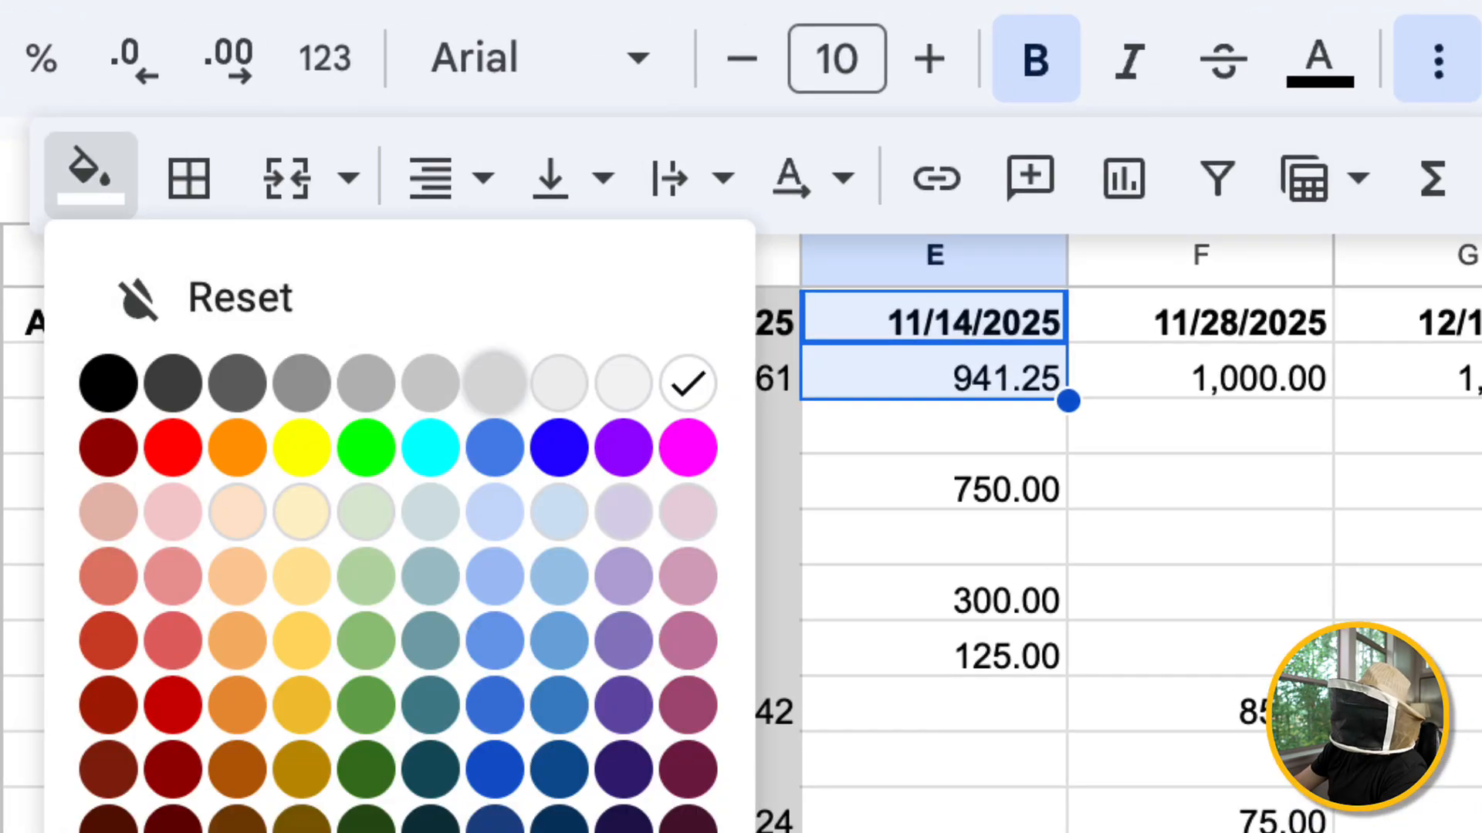
{"action": "left_click", "coordinate": [494, 382]}
{"action": "left_click", "coordinate": [934, 537]}
{"action": "left_click", "coordinate": [934, 427]}
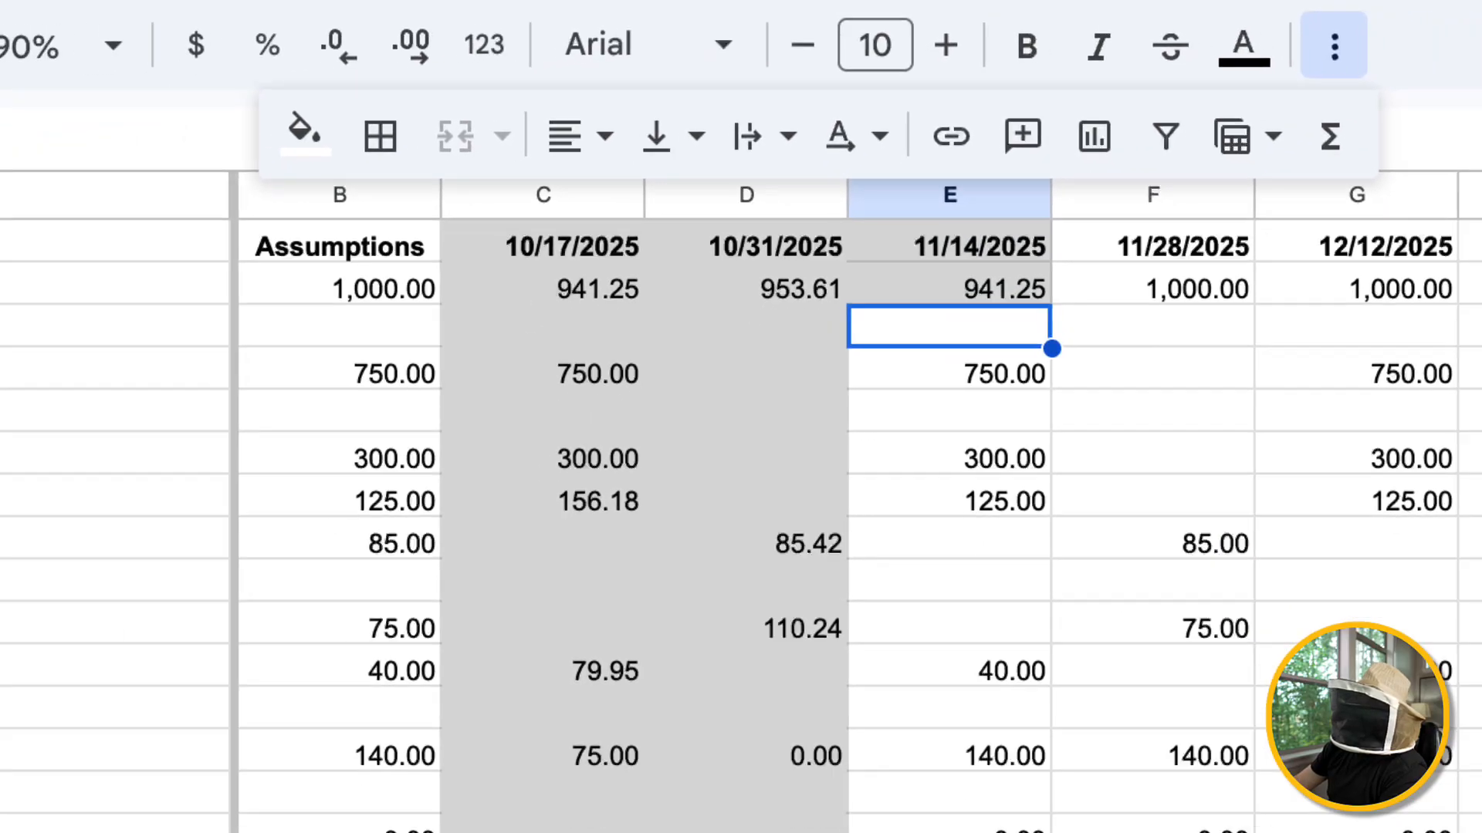
{"action": "left_click", "coordinate": [934, 379]}
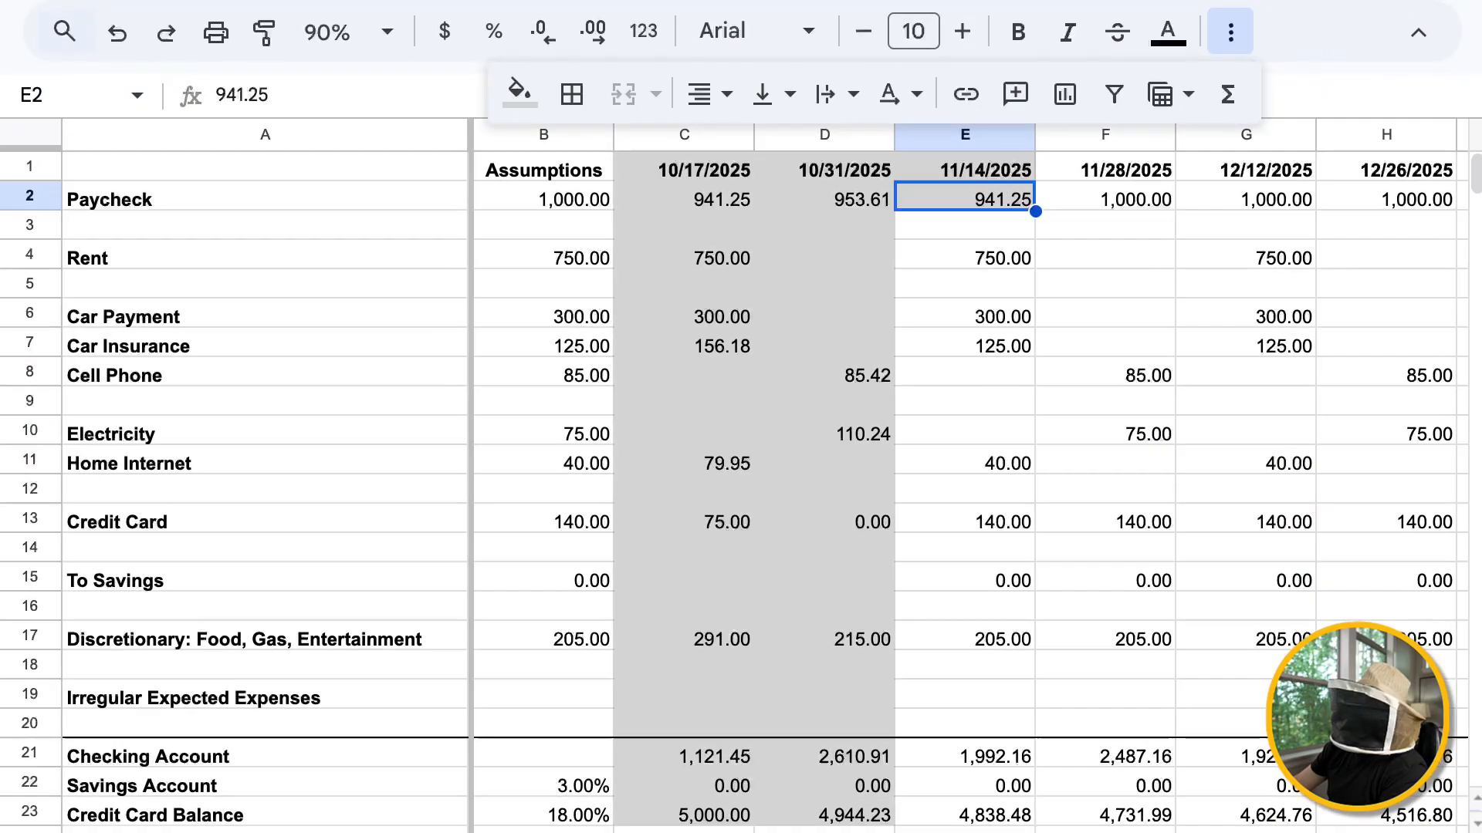
{"action": "left_click", "coordinate": [965, 226]}
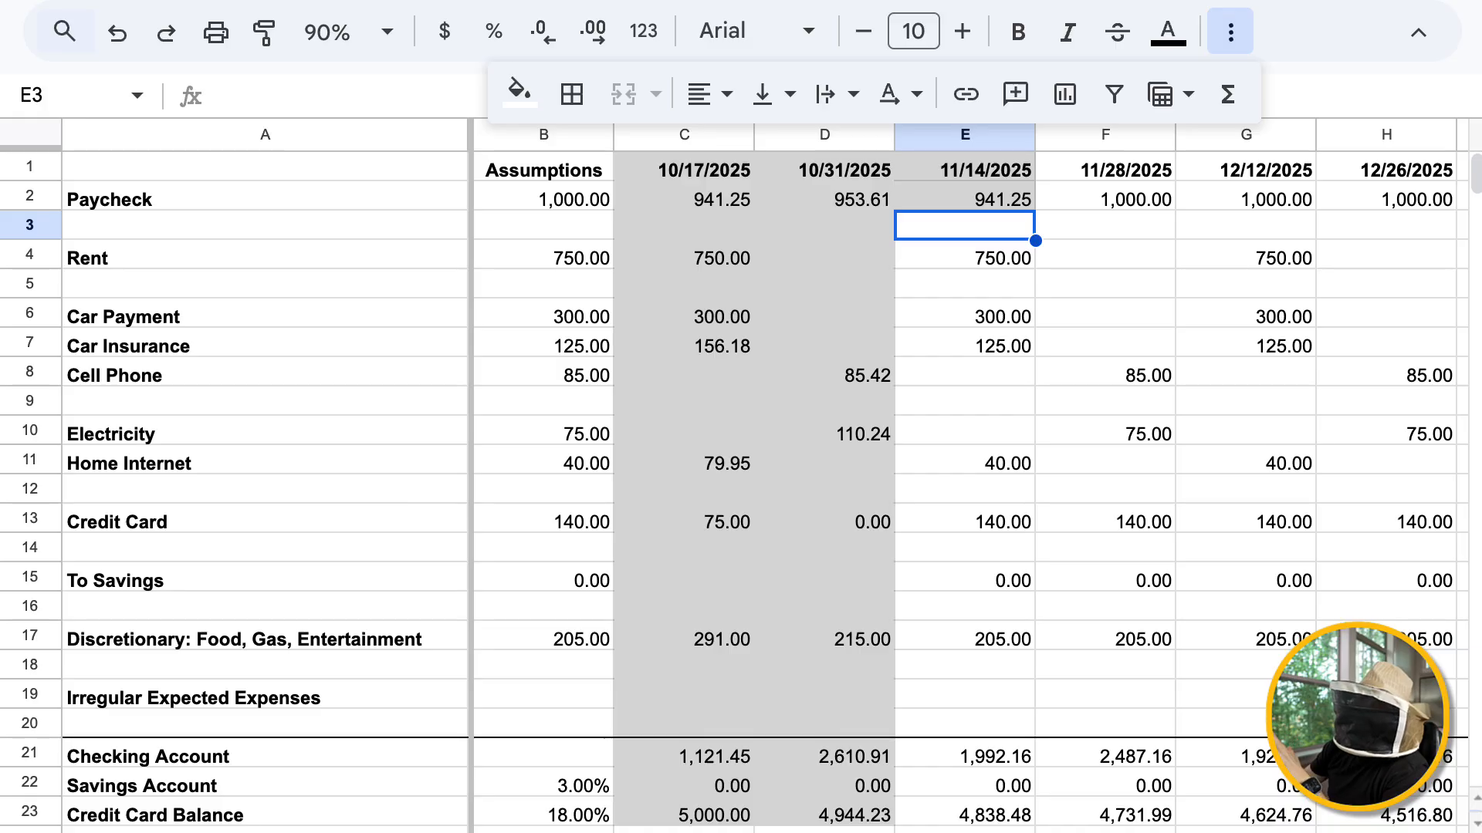
{"action": "left_click_drag", "start_coordinate": [965, 255], "coordinate": [964, 695]}
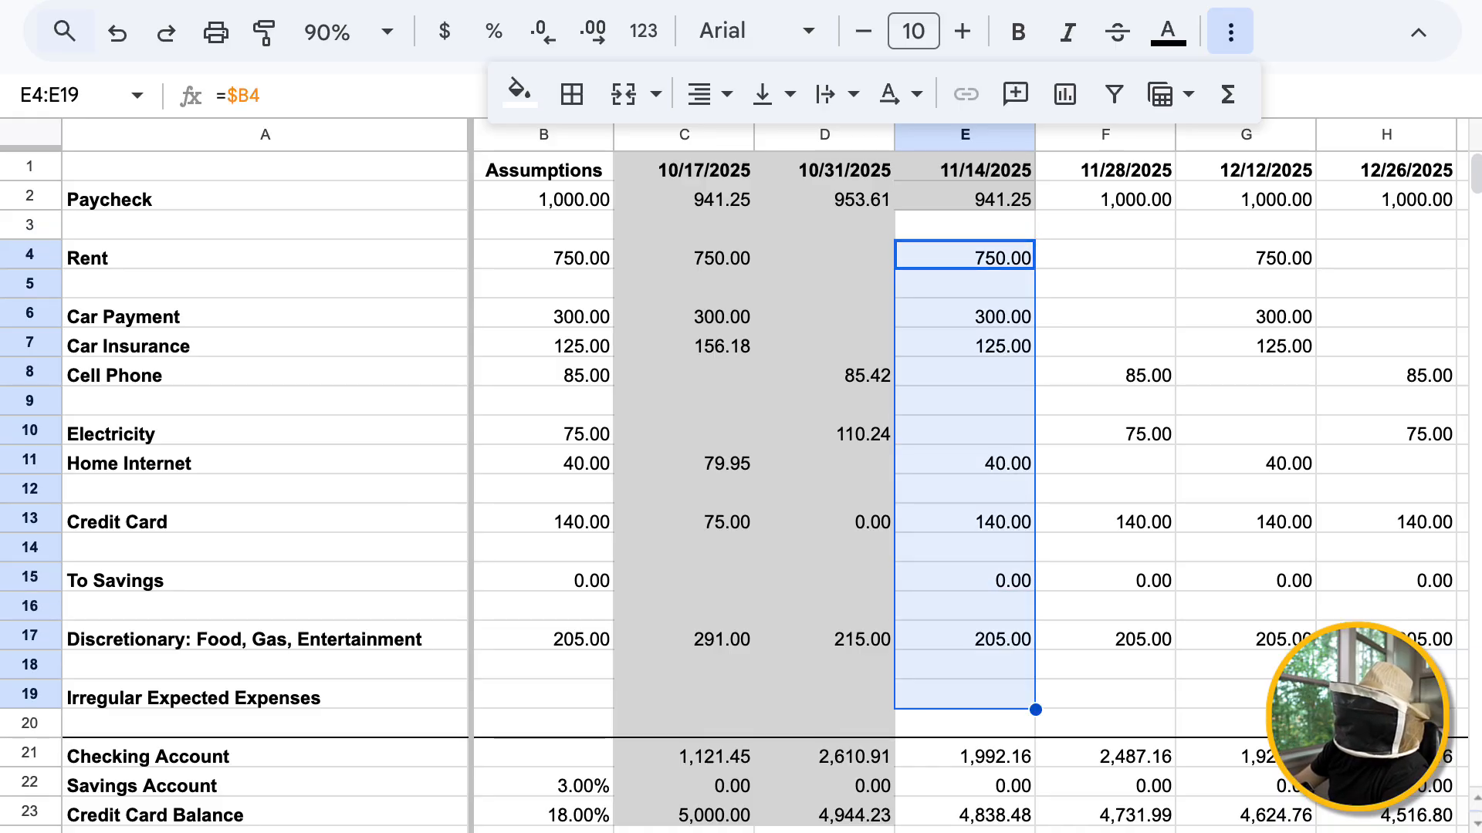
{"action": "left_click", "coordinate": [964, 461]}
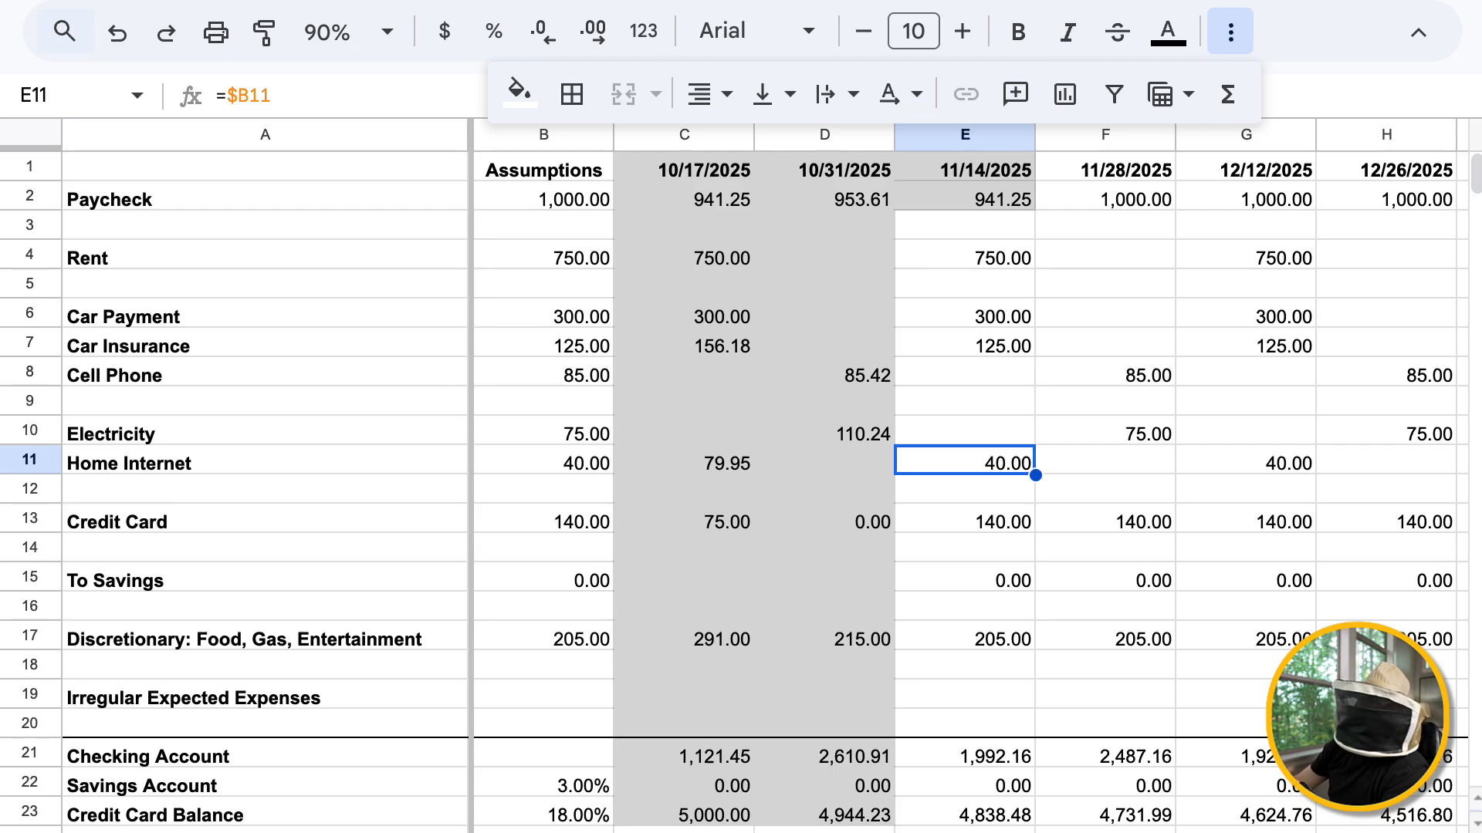
Replace the Rent formula for 11/14/2025 in E4 with the actual amount 750
{"action": "left_click", "coordinate": [965, 255]}
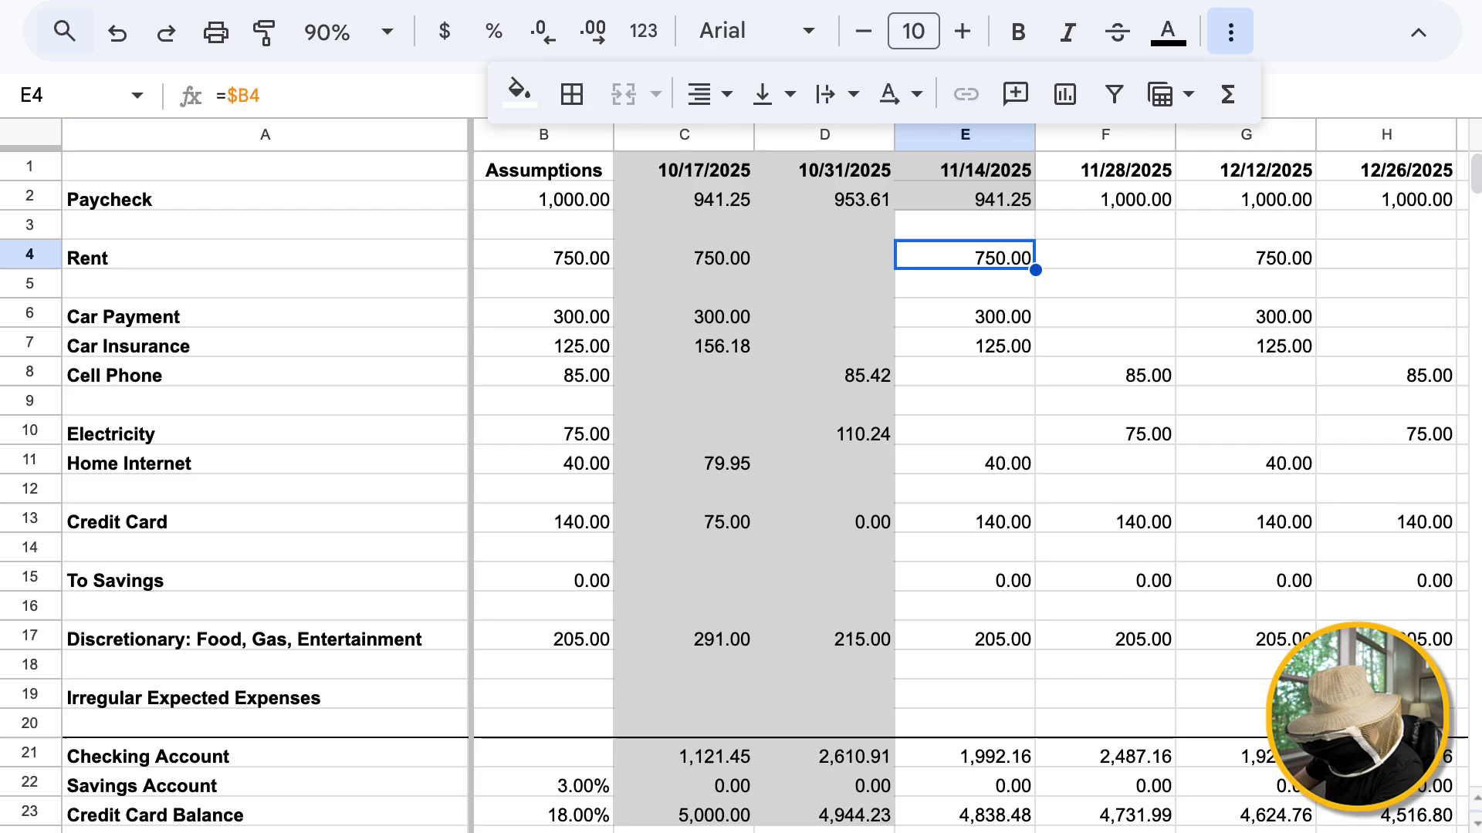
{"action": "type", "text": "750"}
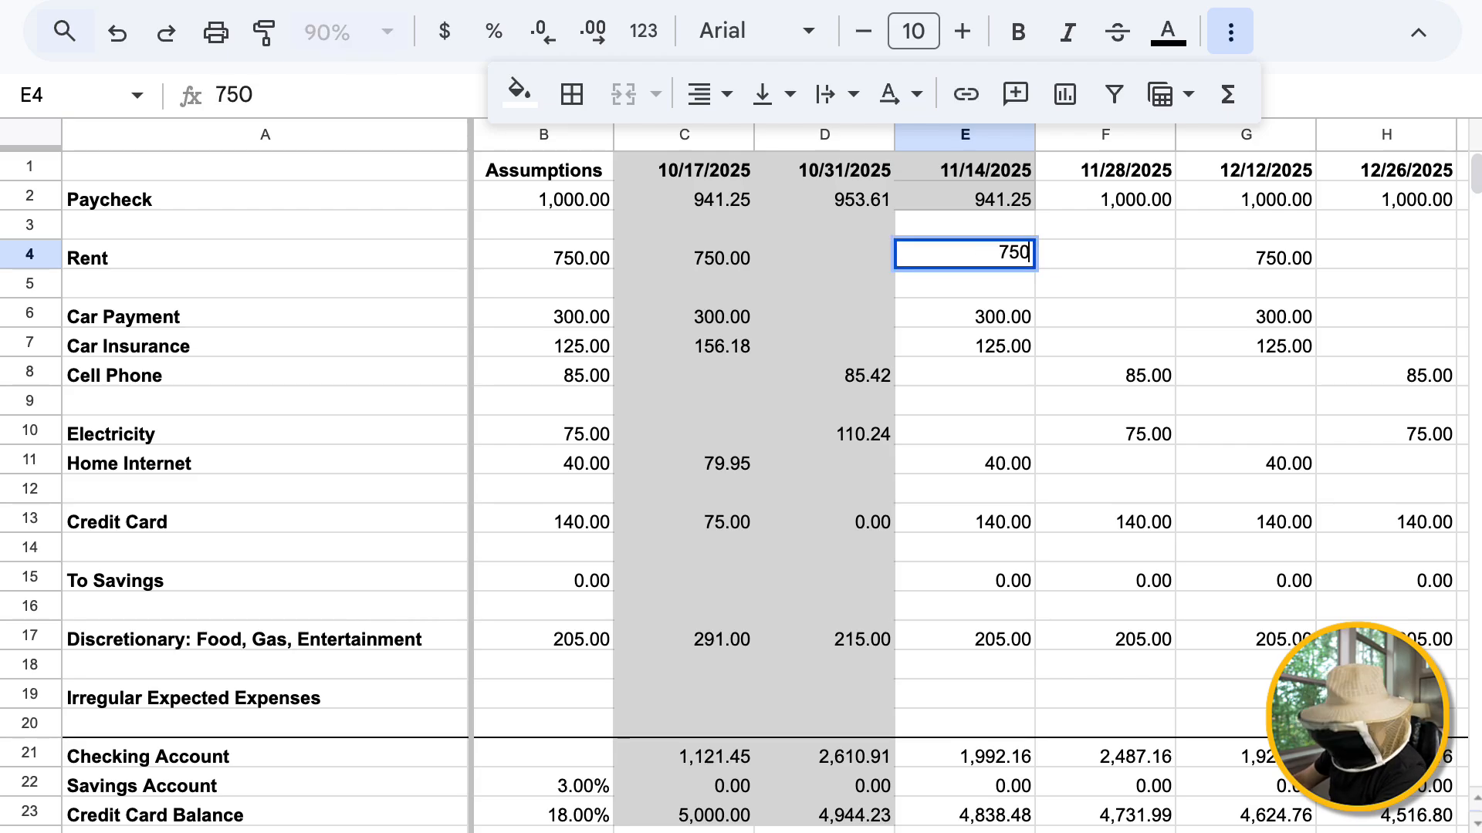
{"action": "key", "text": "Return"}
Fill E3:E5 around the 11/14/2025 Rent amount with the same light gray as the completed cells
{"action": "key", "text": "Up"}
{"action": "key", "text": "Up"}
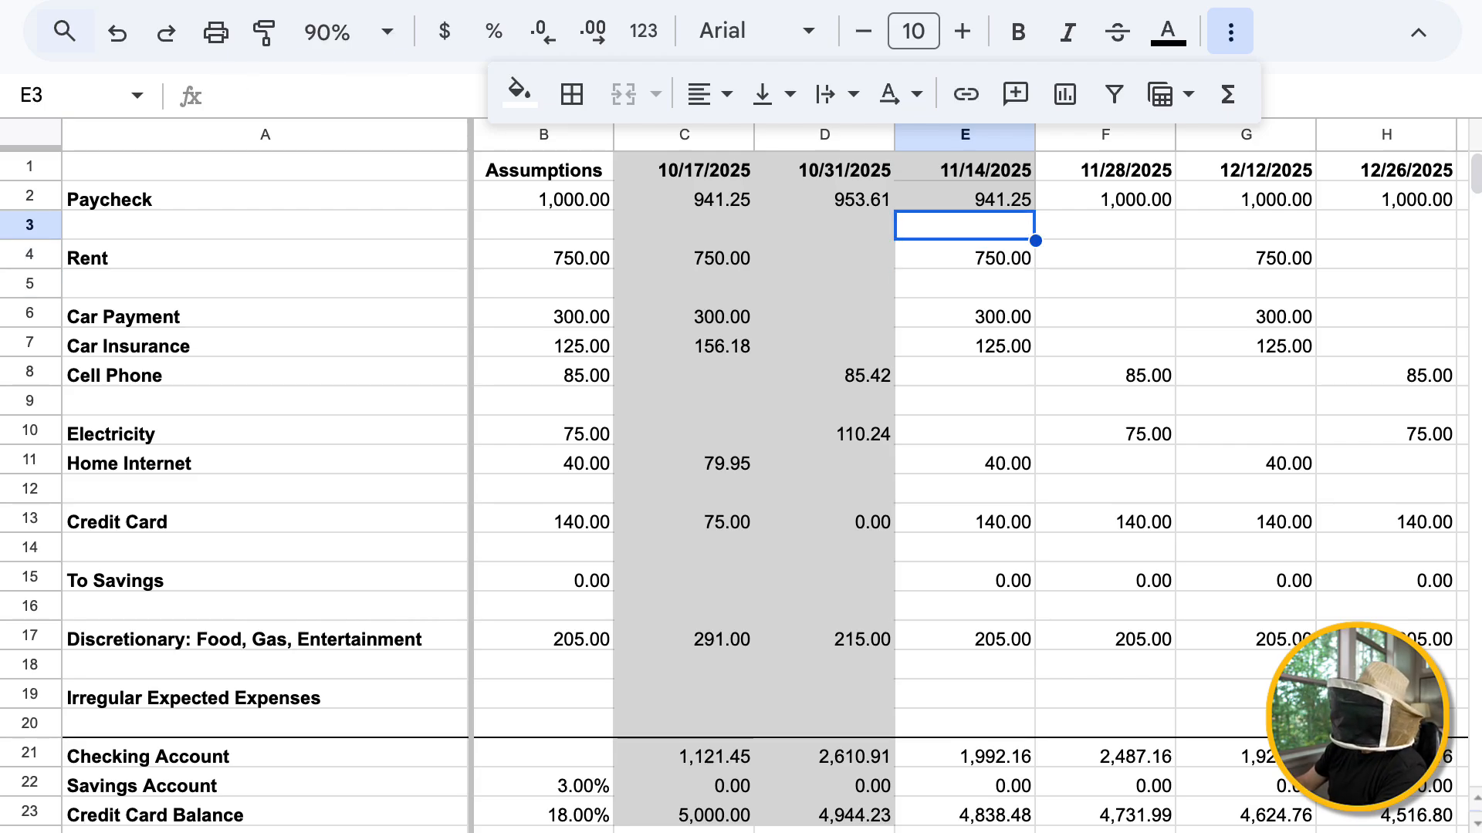
{"action": "key", "text": "shift+Down"}
{"action": "key", "text": "shift+Down"}
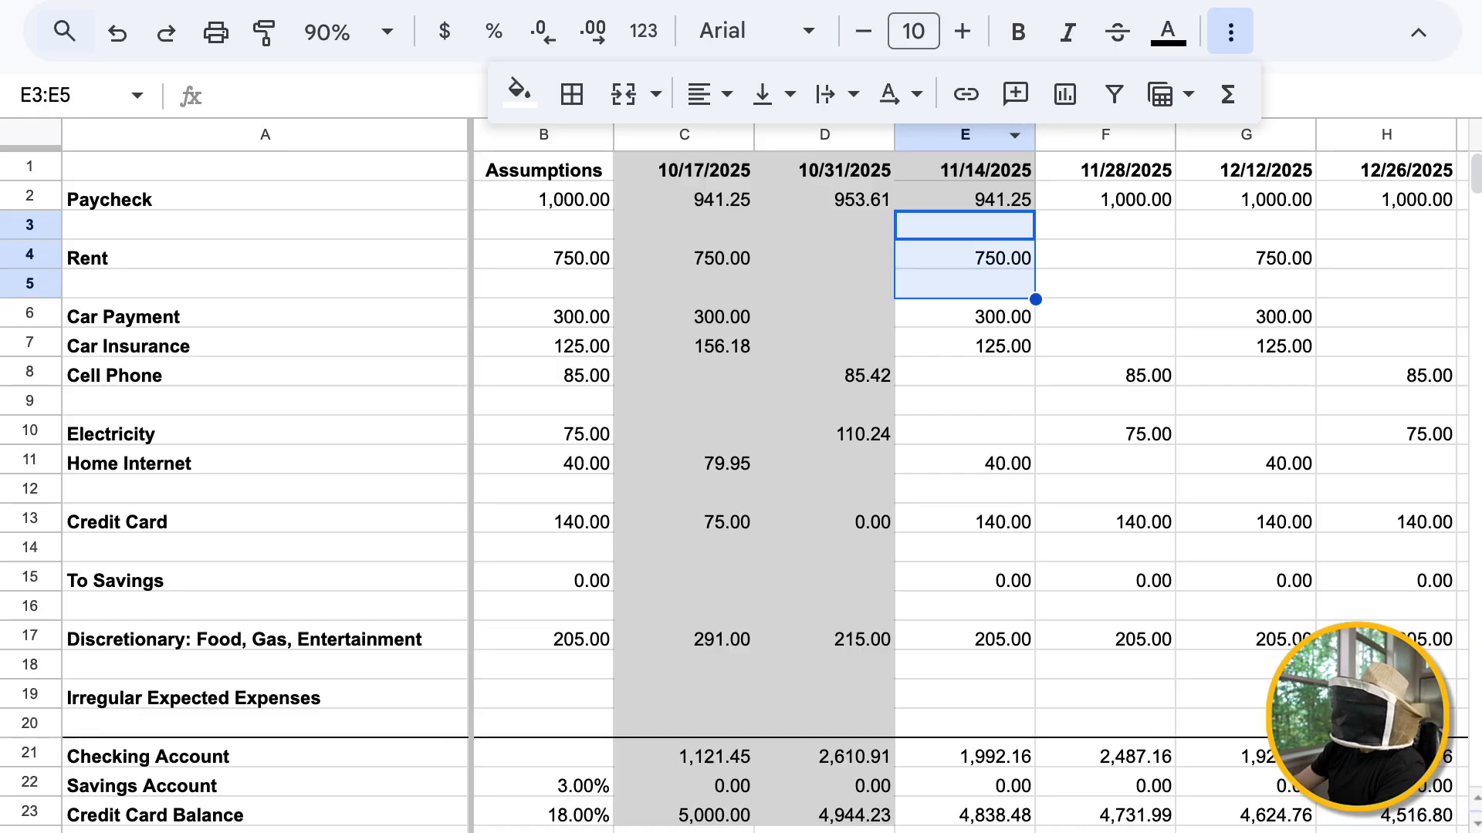
{"action": "left_click", "coordinate": [519, 91]}
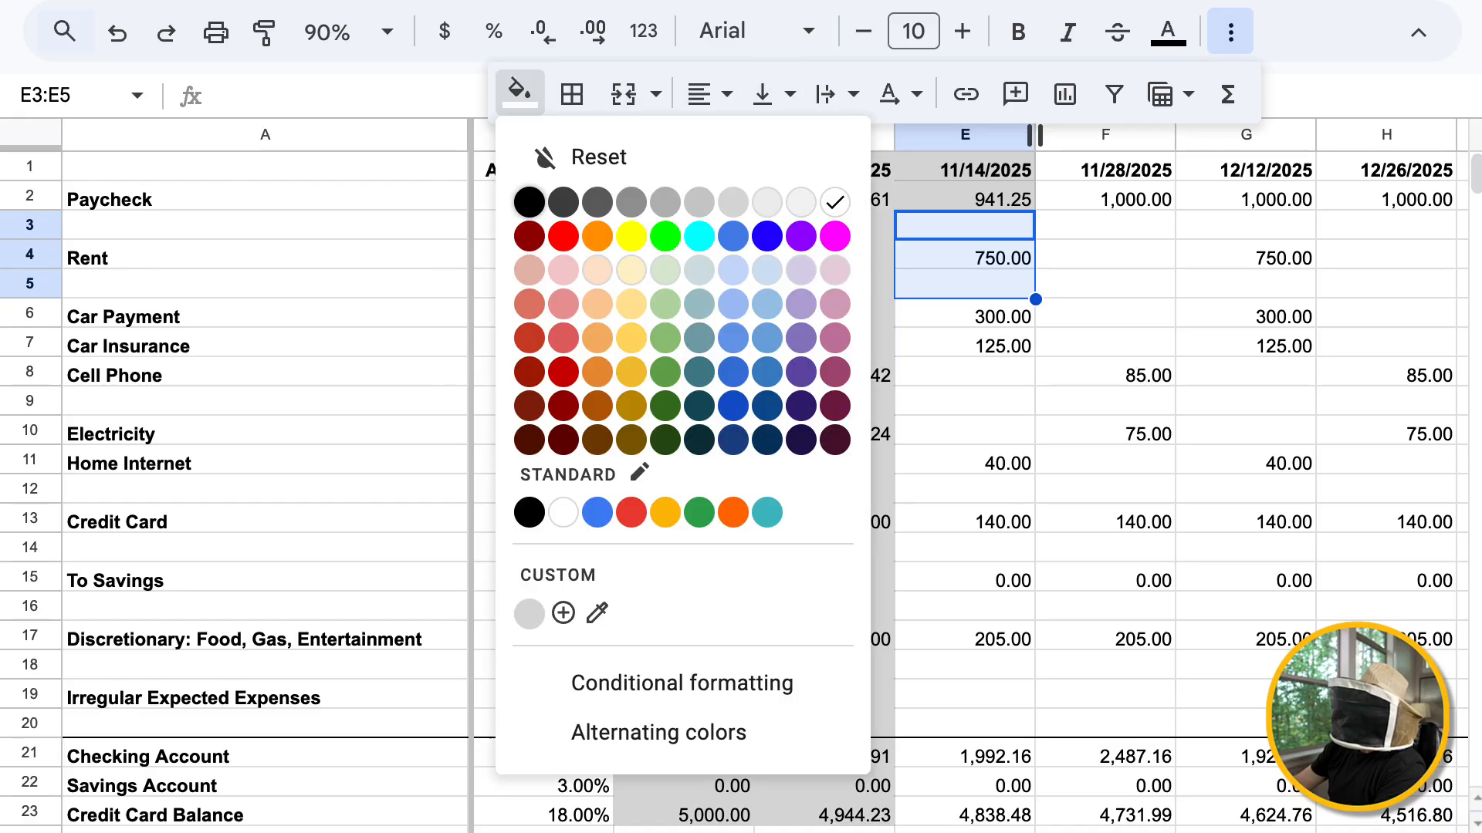
{"action": "left_click", "coordinate": [732, 202]}
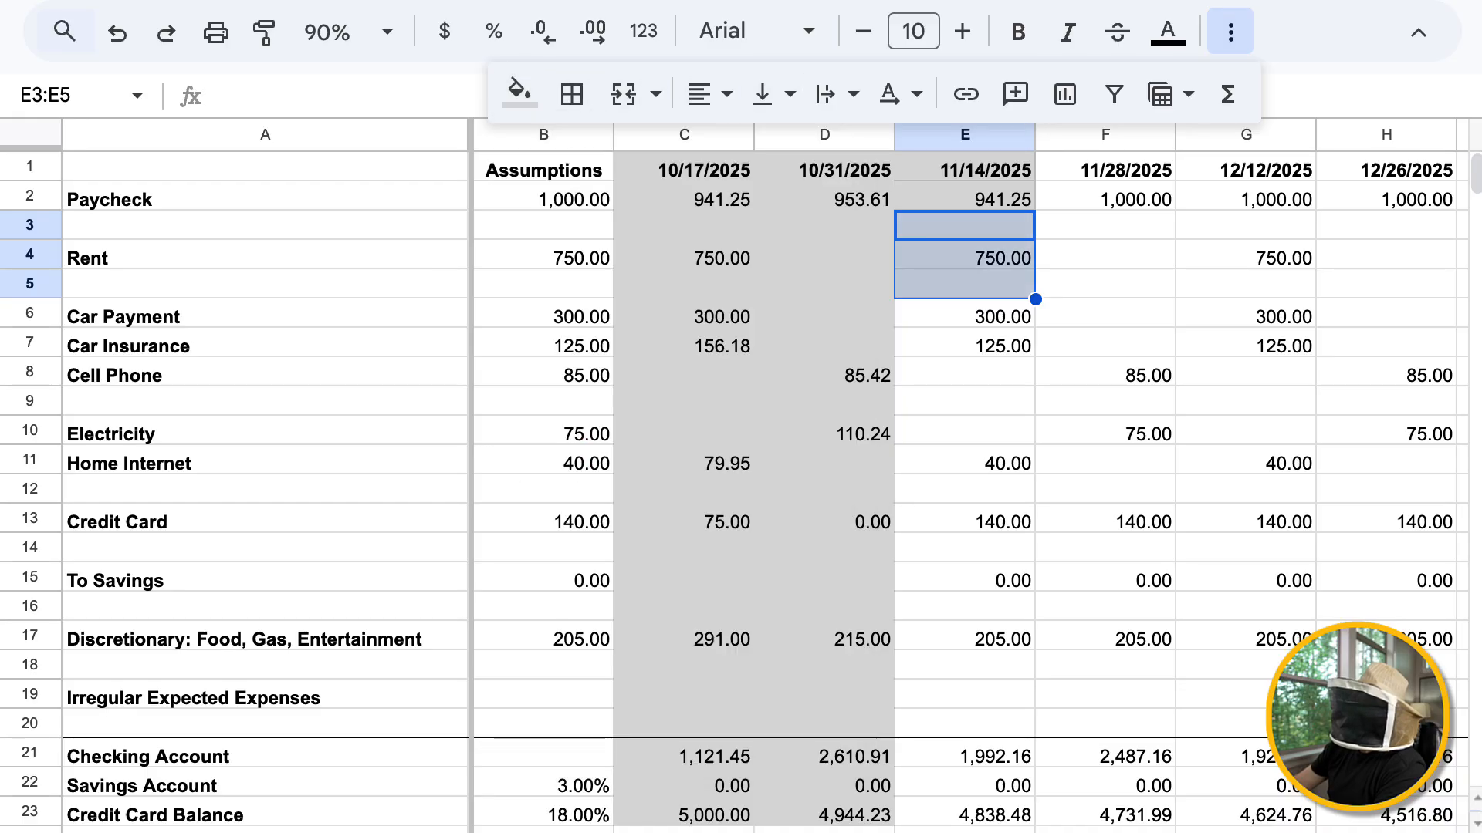
{"action": "left_click", "coordinate": [965, 313]}
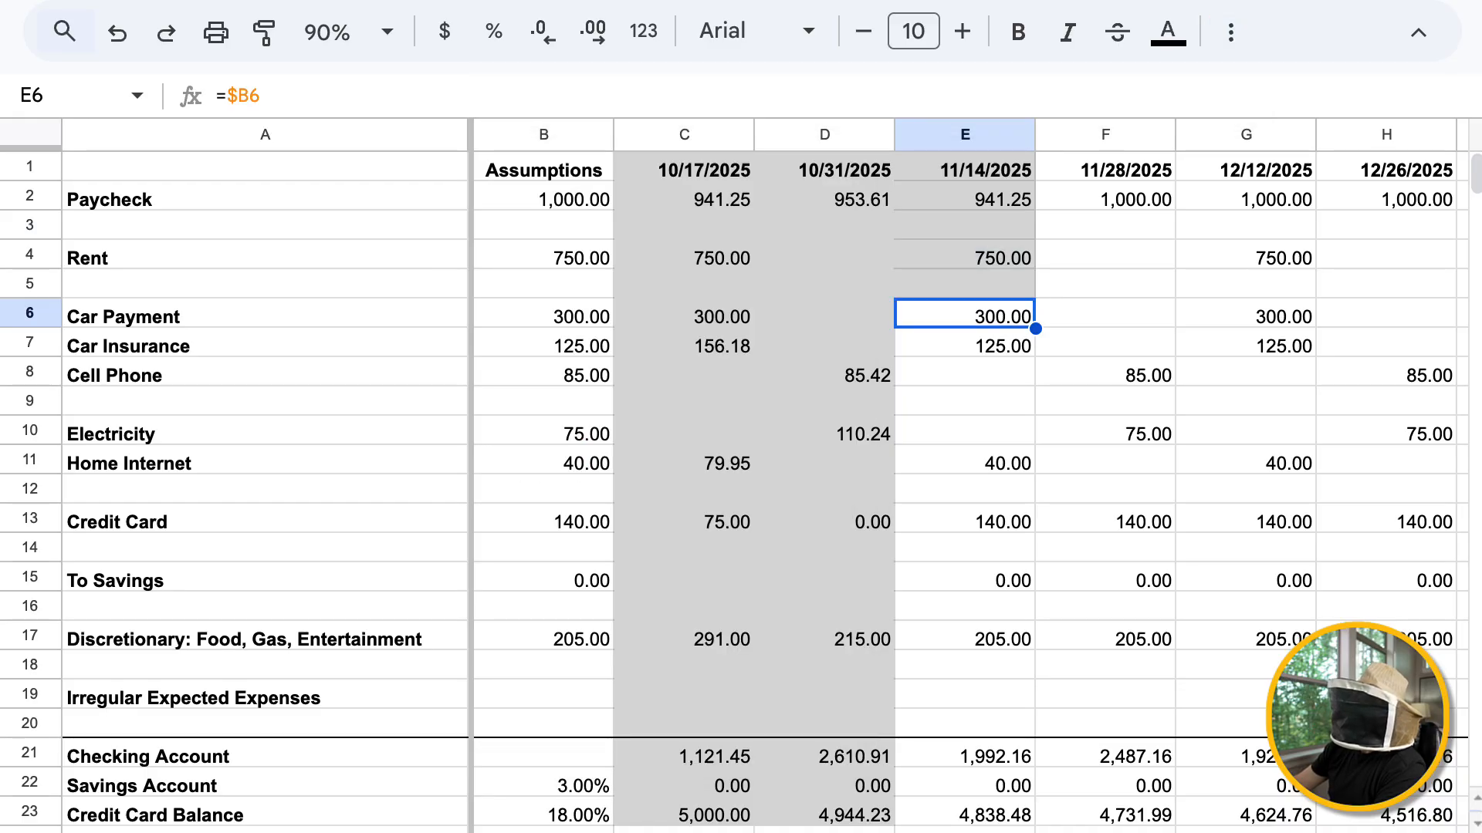
{"action": "left_click", "coordinate": [965, 226]}
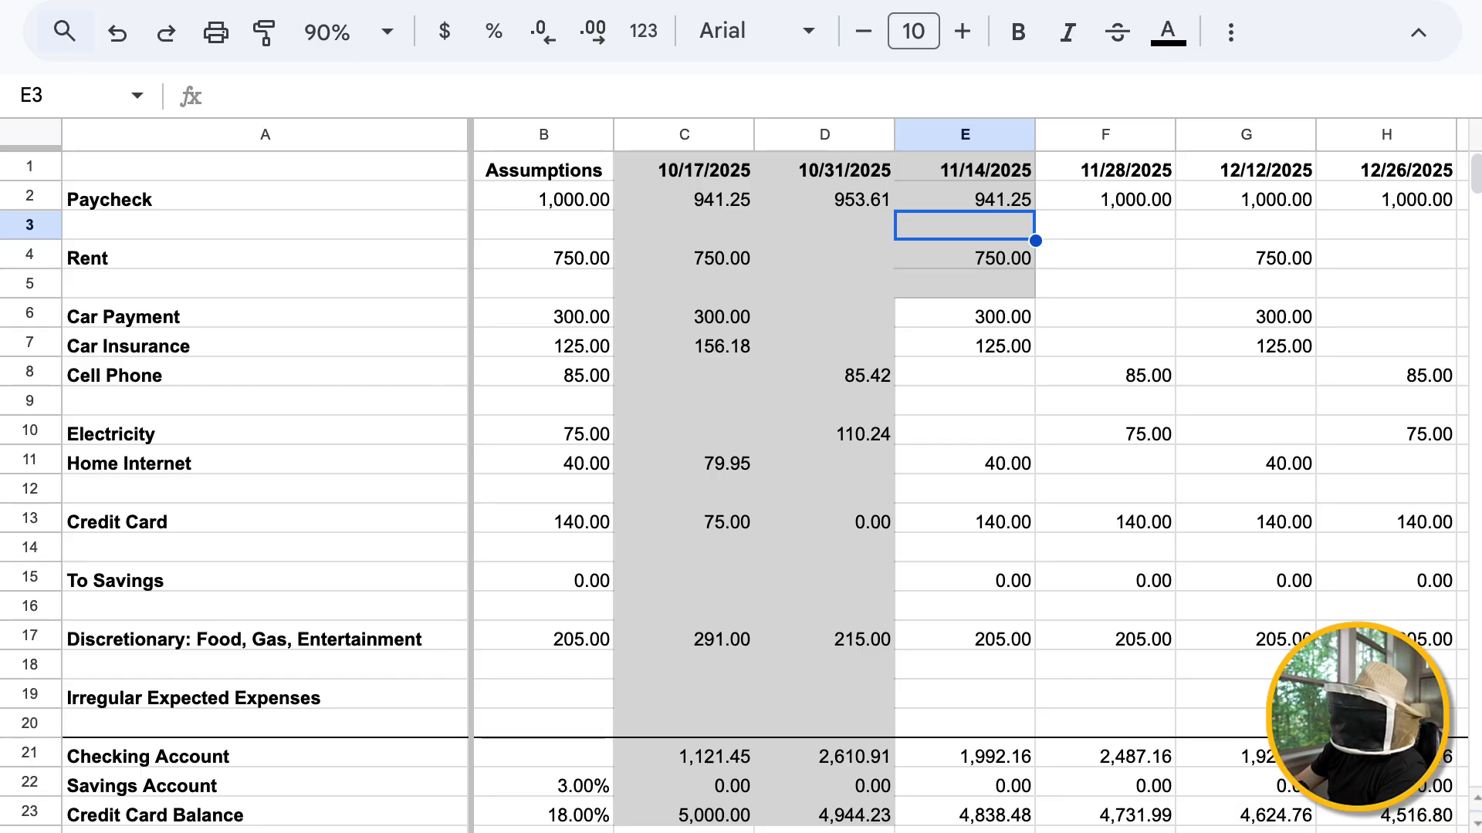
{"action": "left_click_drag", "start_coordinate": [965, 198], "coordinate": [964, 169]}
{"action": "left_click", "coordinate": [964, 254]}
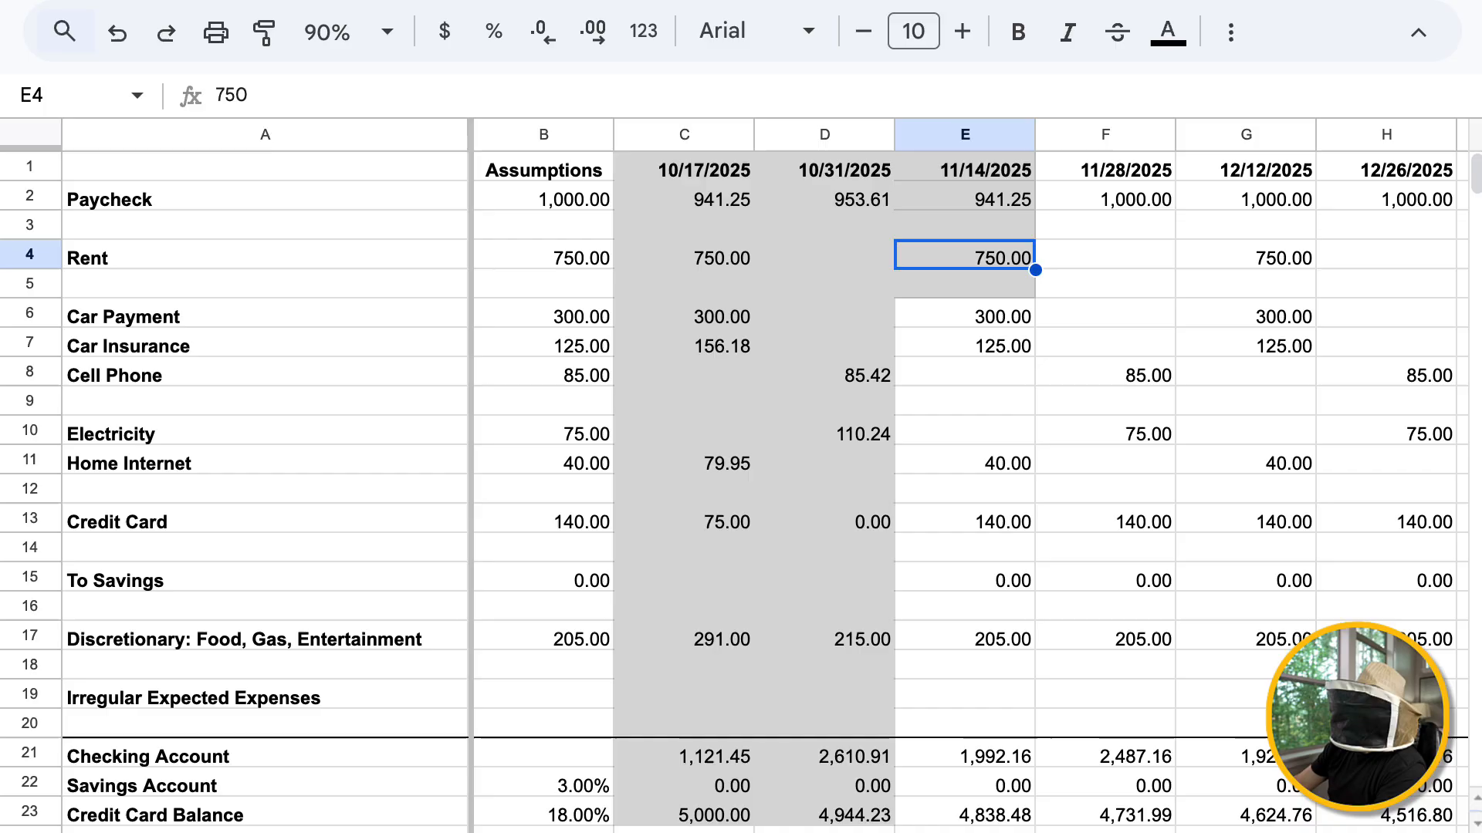
Enter 39.99 as the actual Home Internet amount for 11/14/2025 in E11
{"action": "left_click", "coordinate": [965, 461]}
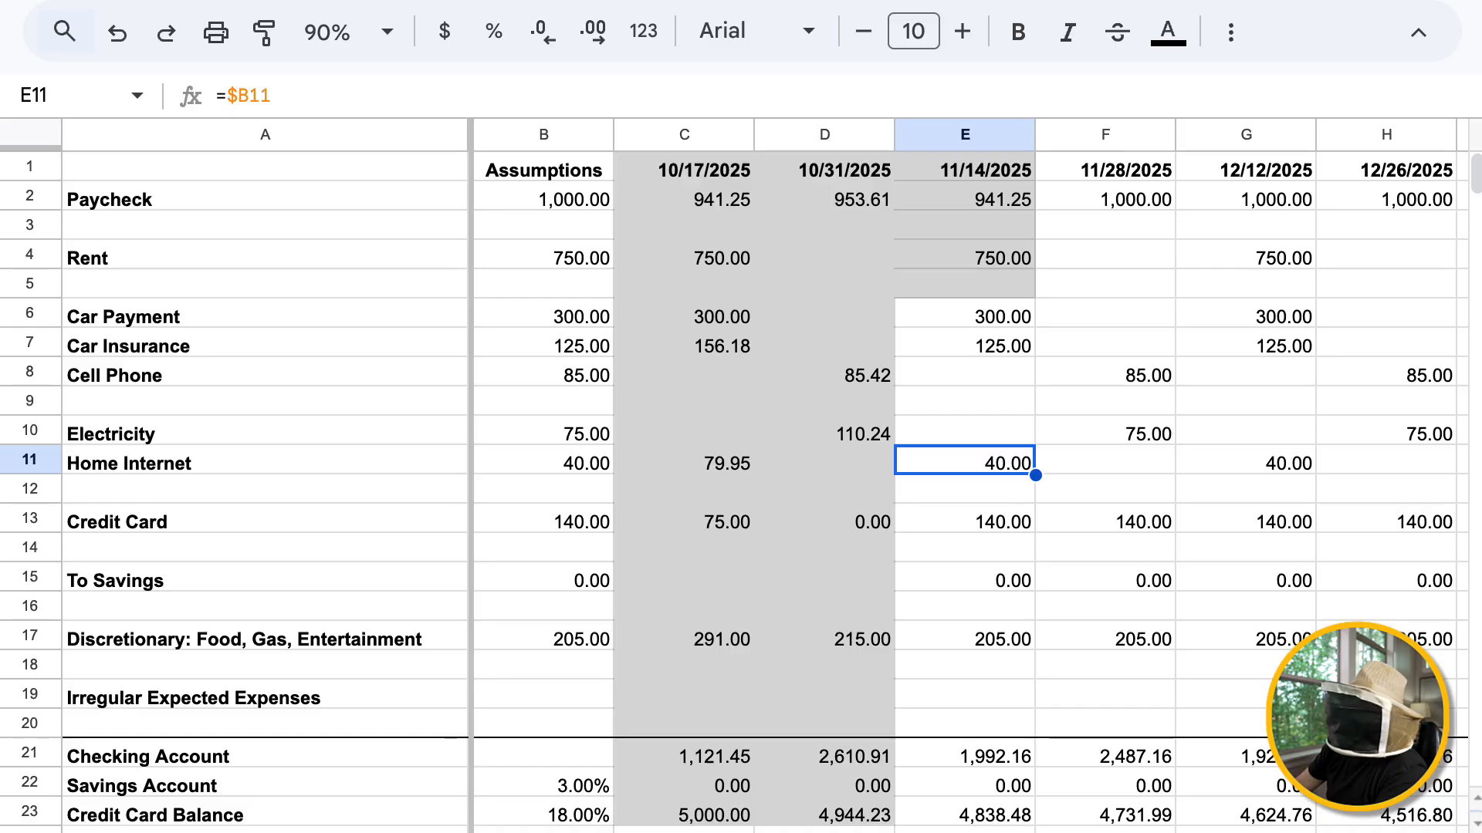
{"action": "type", "text": "39.99"}
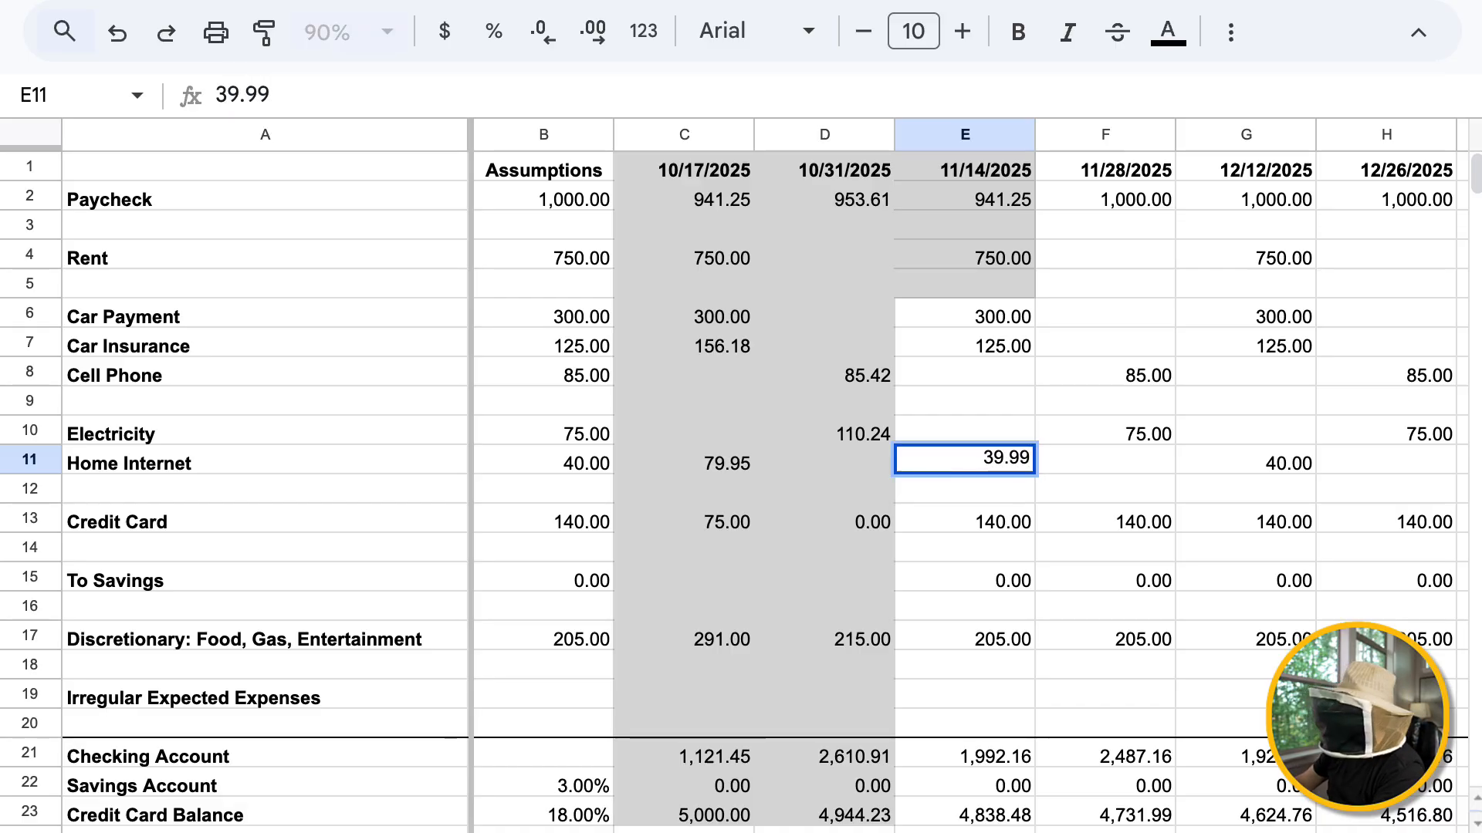
{"action": "key", "text": "Return"}
Fill E8:E12, from Cell Phone through the blank row below Home Internet for 11/14/2025, with the same light gray
{"action": "key", "text": "Up"}
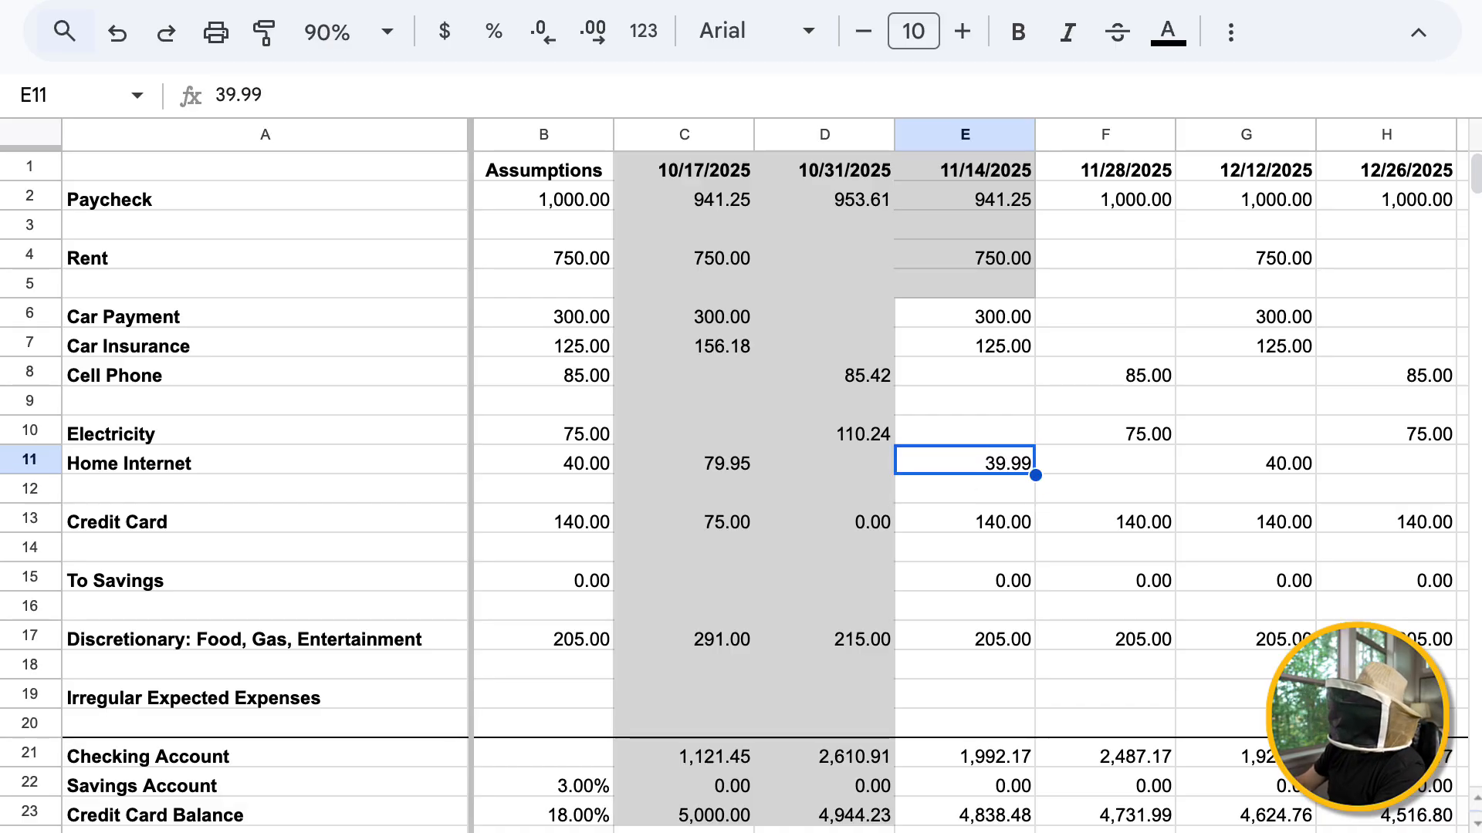
{"action": "key", "text": "Up"}
{"action": "key", "text": "Up"}
{"action": "key", "text": "Up"}
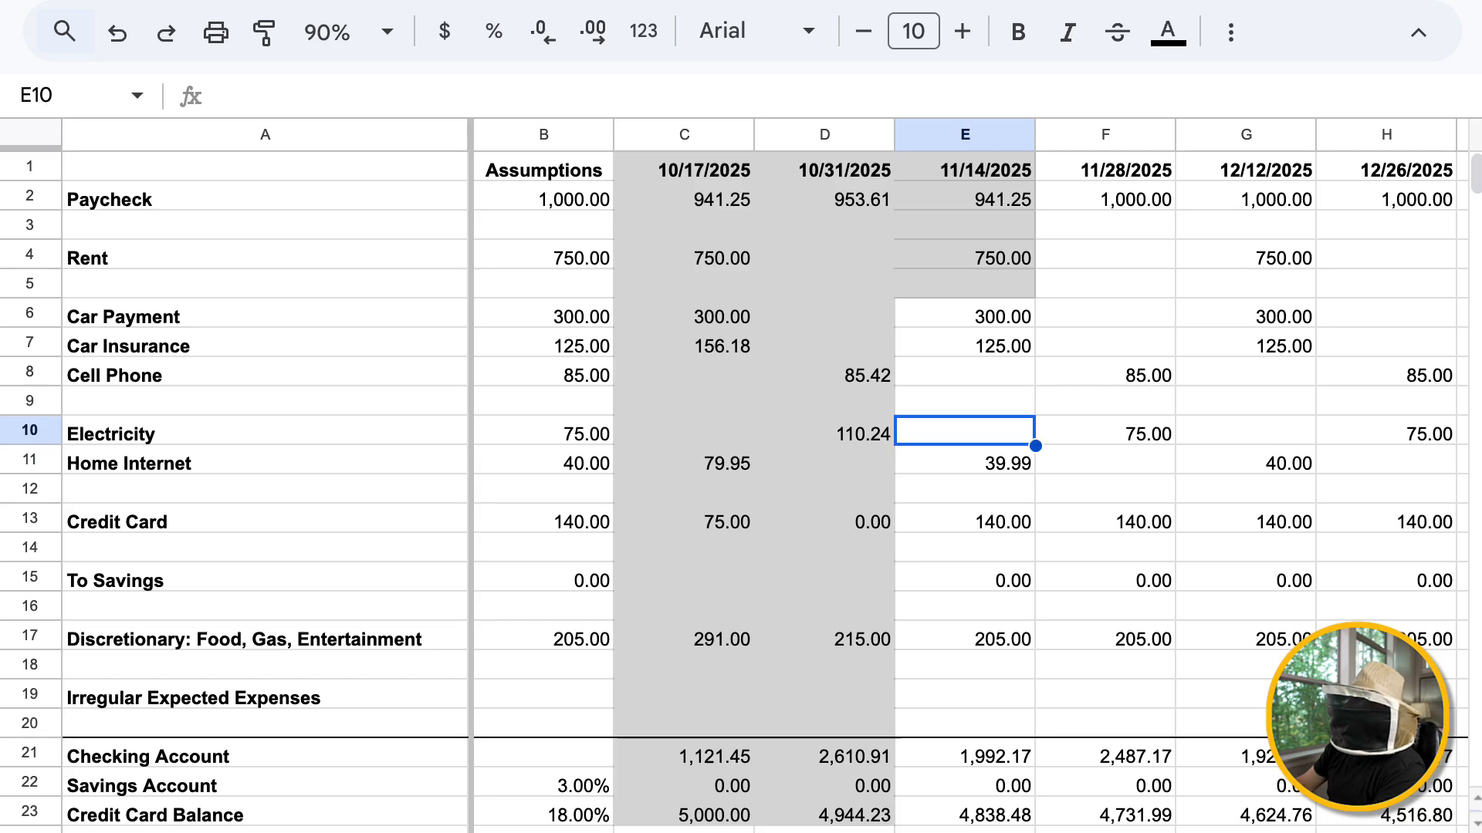
{"action": "key", "text": "shift+Down"}
{"action": "key", "text": "shift+Down"}
{"action": "key", "text": "shift+Down"}
{"action": "key", "text": "shift+Down"}
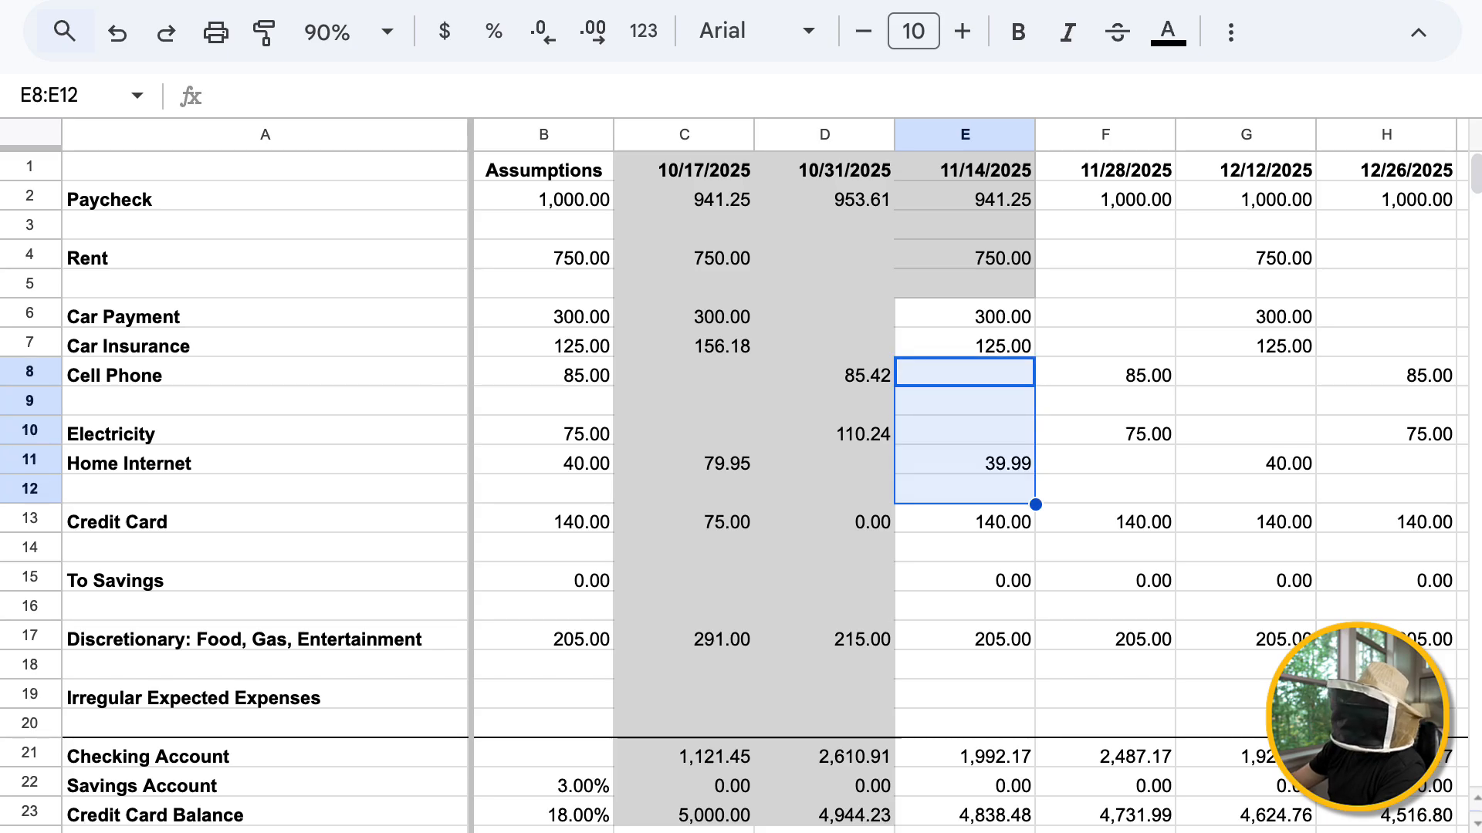
{"action": "left_click", "coordinate": [1231, 32]}
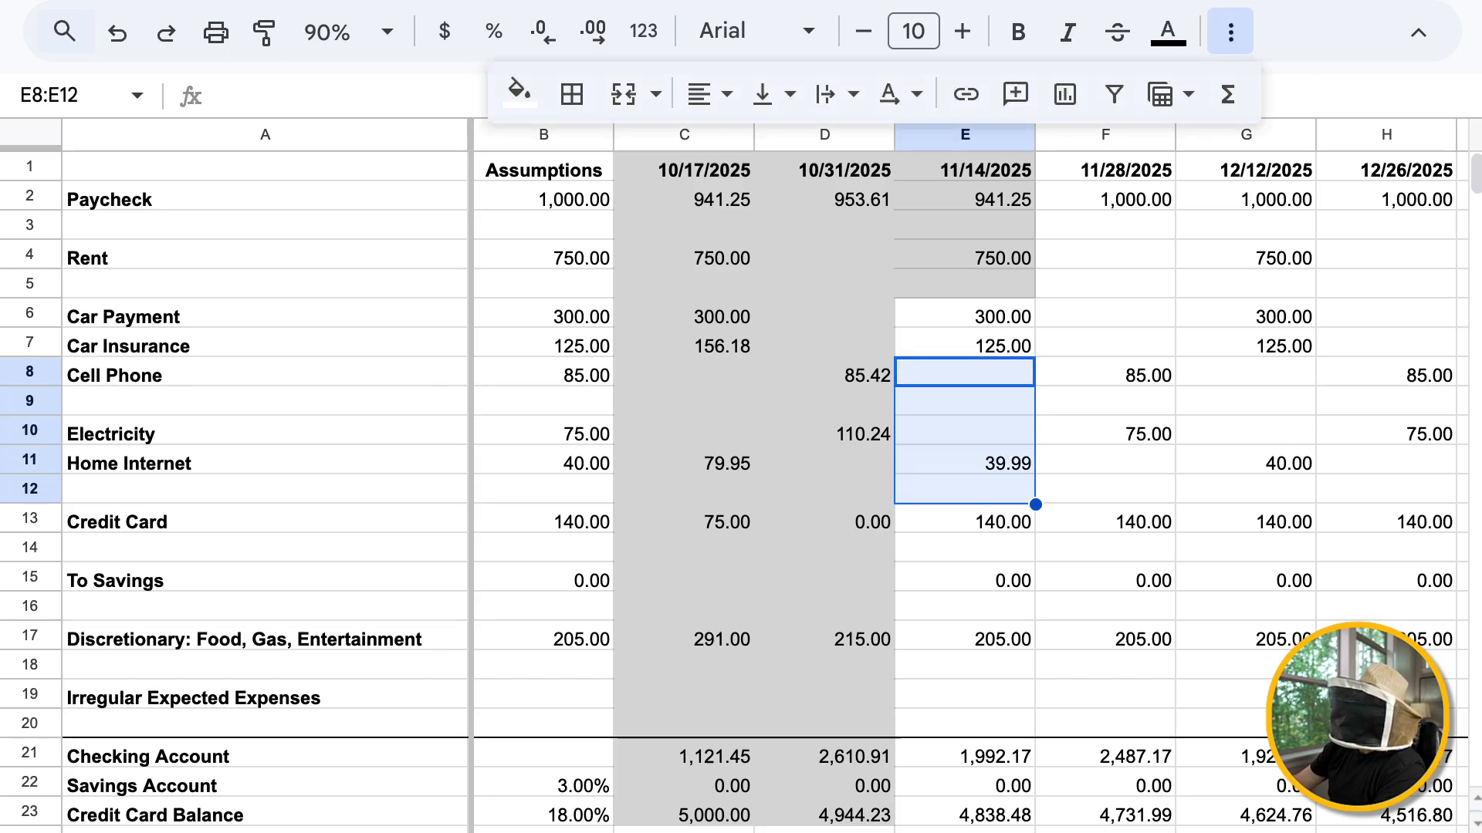
{"action": "left_click", "coordinate": [519, 91]}
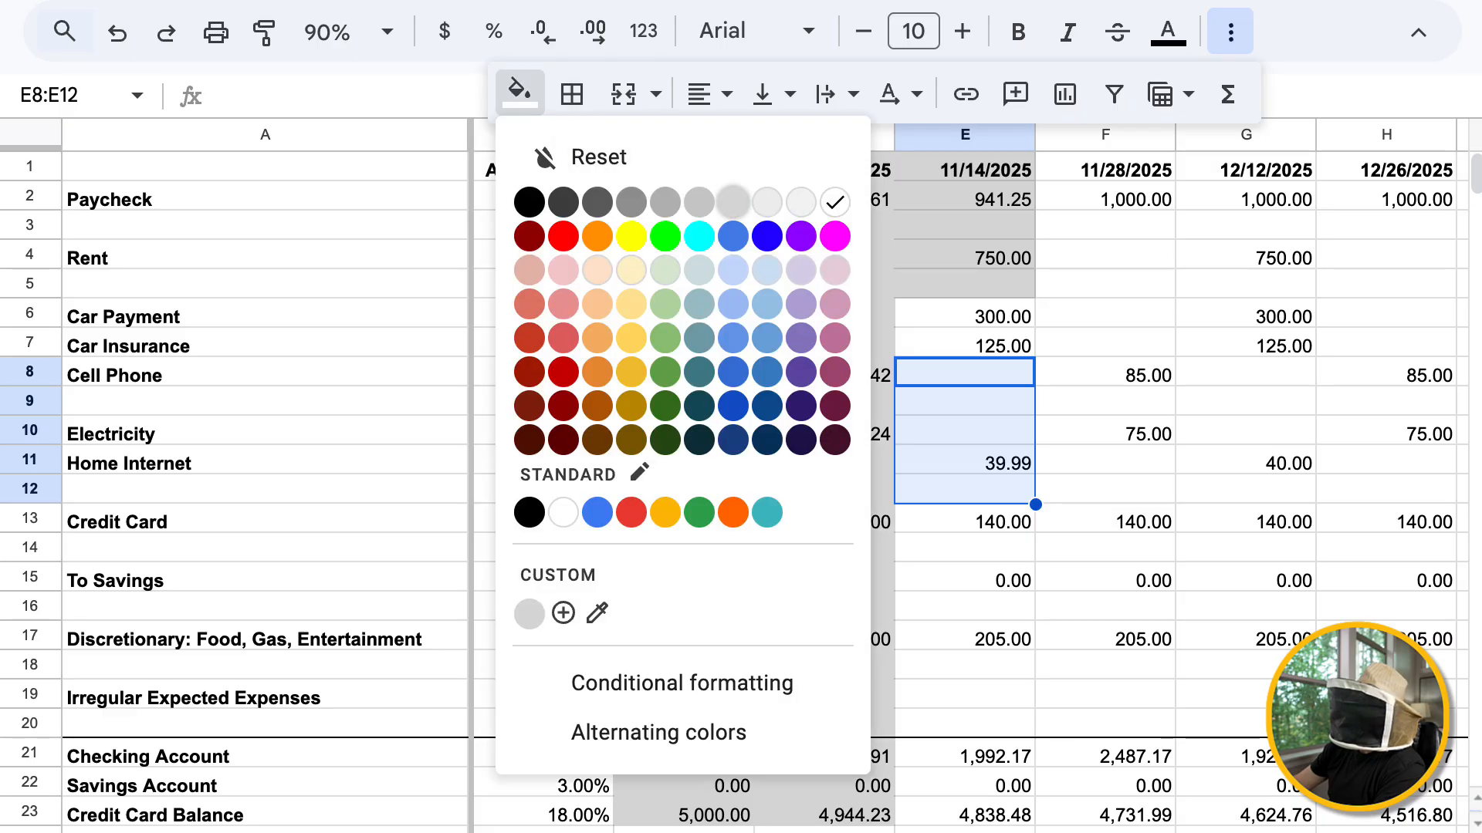
{"action": "left_click", "coordinate": [735, 202]}
{"action": "key", "text": "Down"}
{"action": "key", "text": "Down"}
{"action": "key", "text": "Down"}
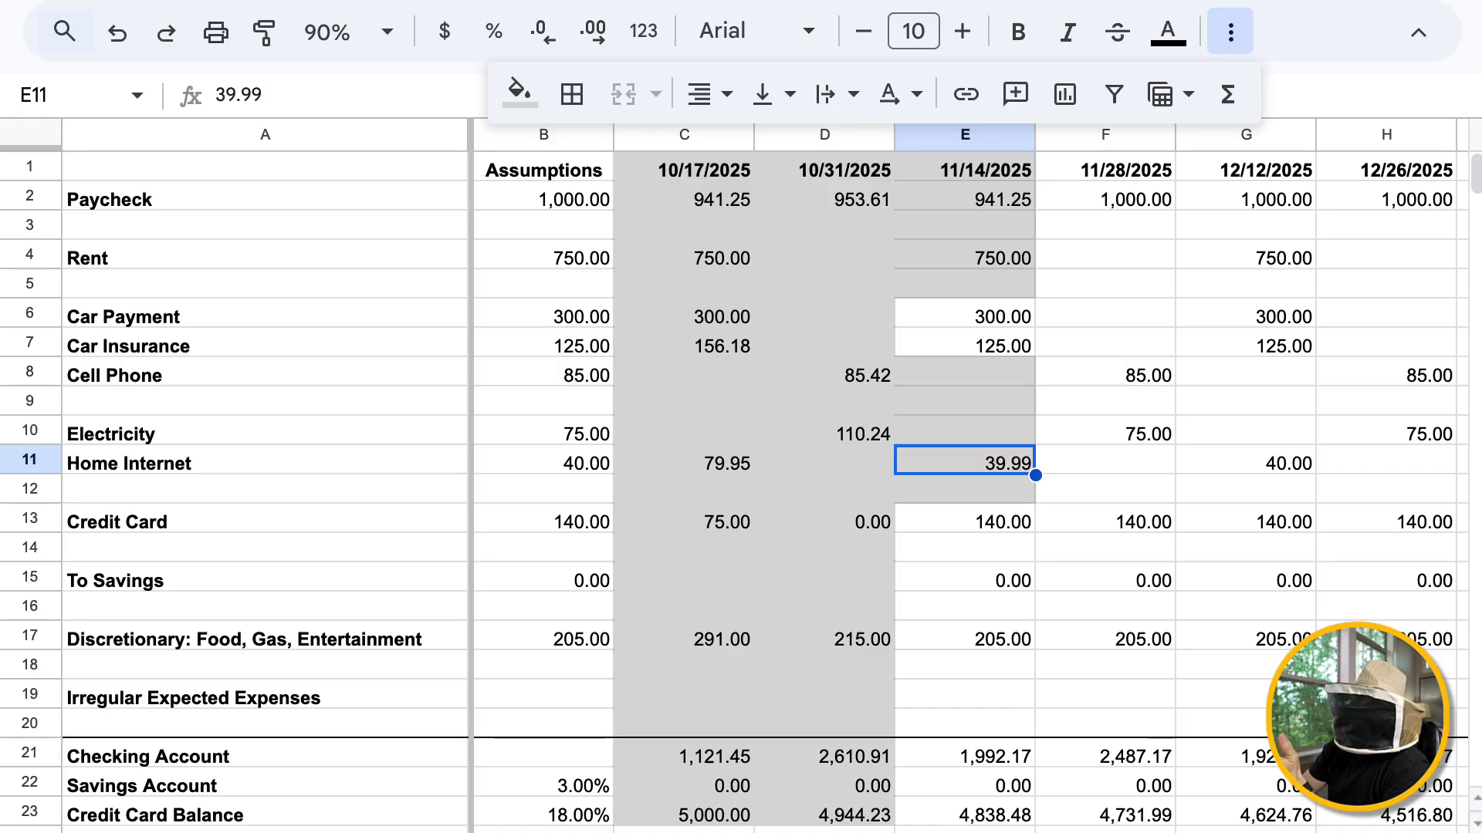
{"action": "left_click", "coordinate": [964, 753]}
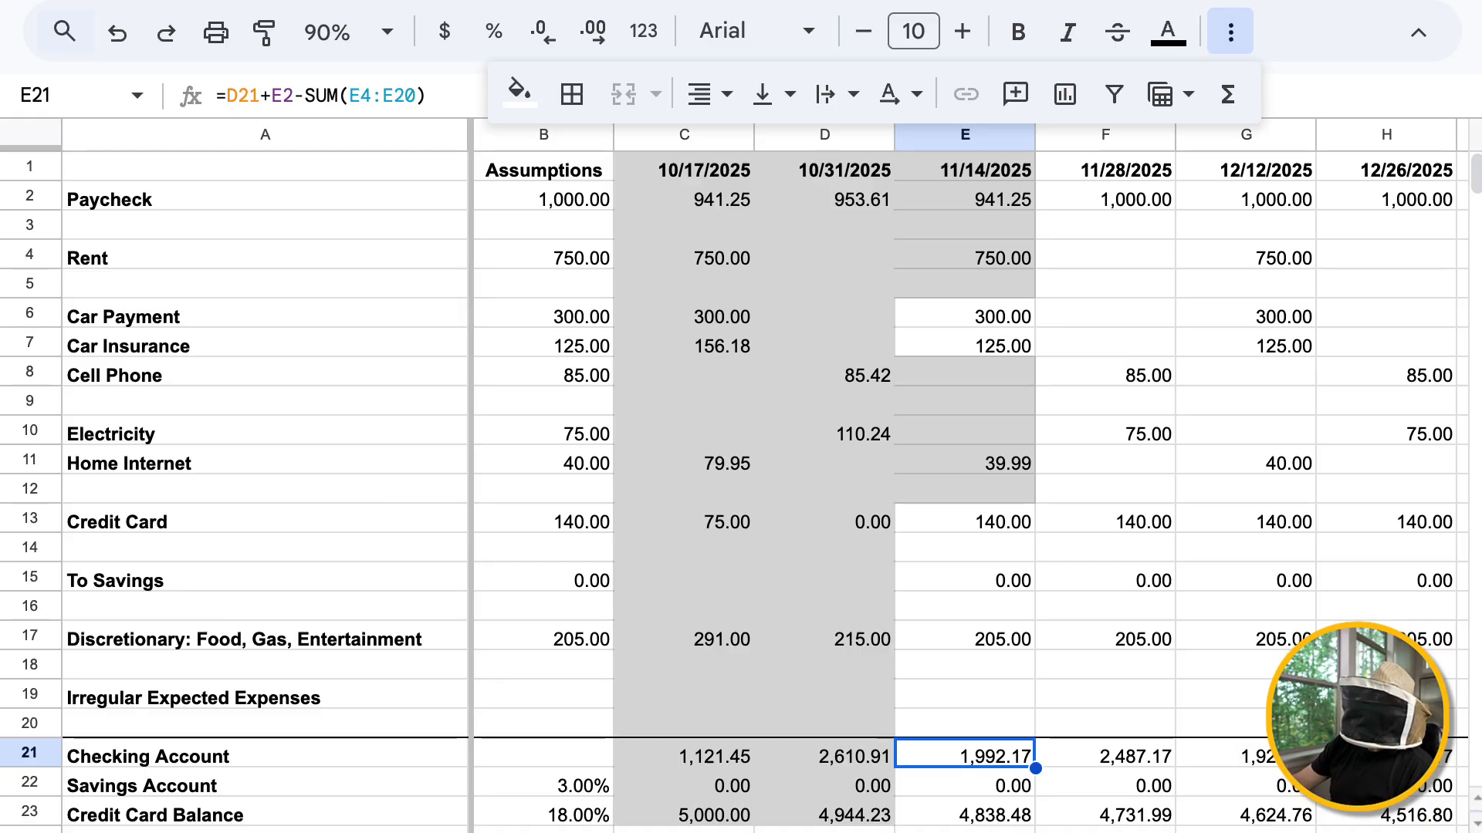
{"action": "left_click", "coordinate": [965, 198]}
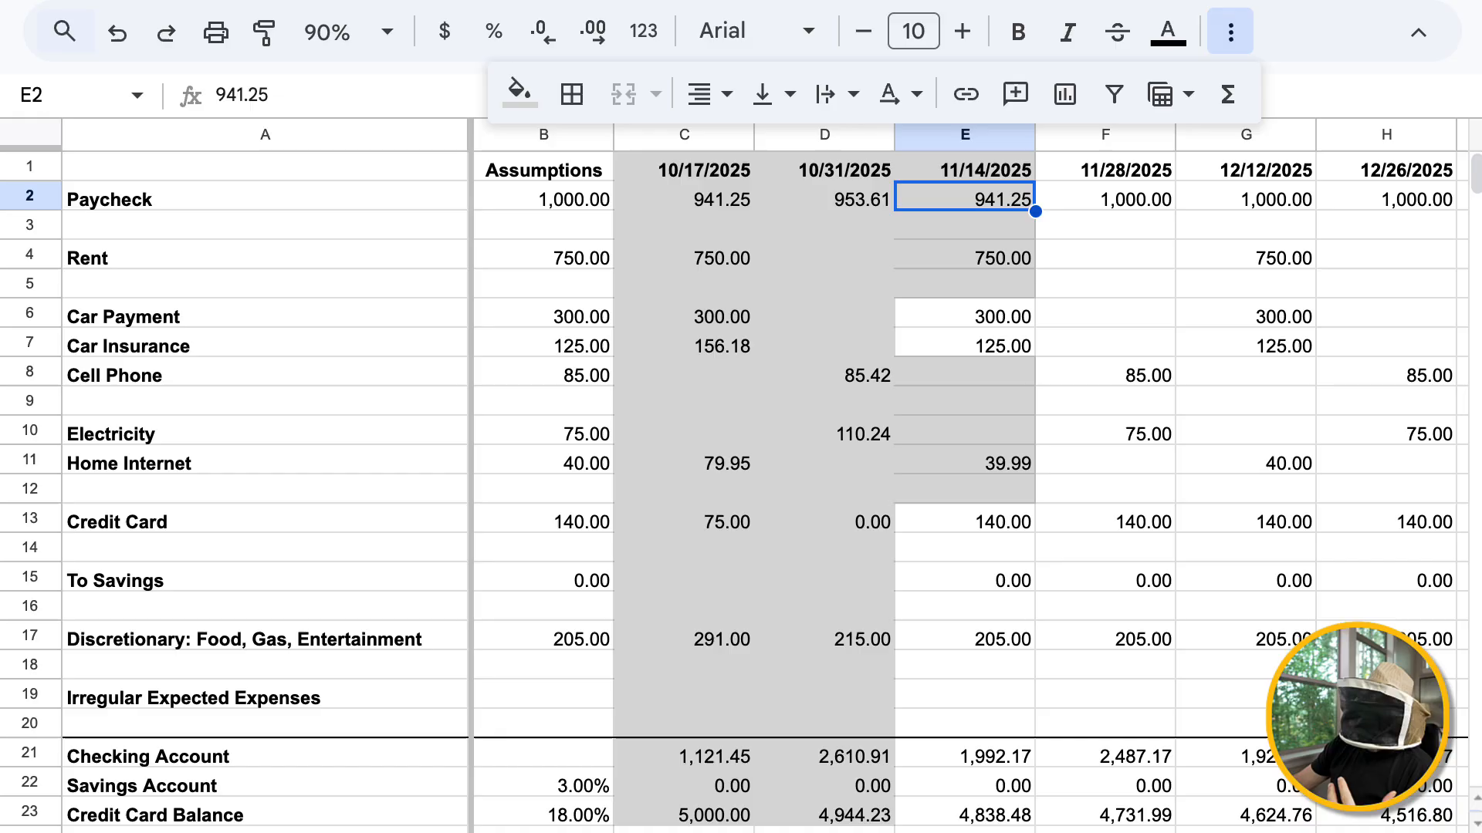
{"action": "left_click", "coordinate": [965, 256]}
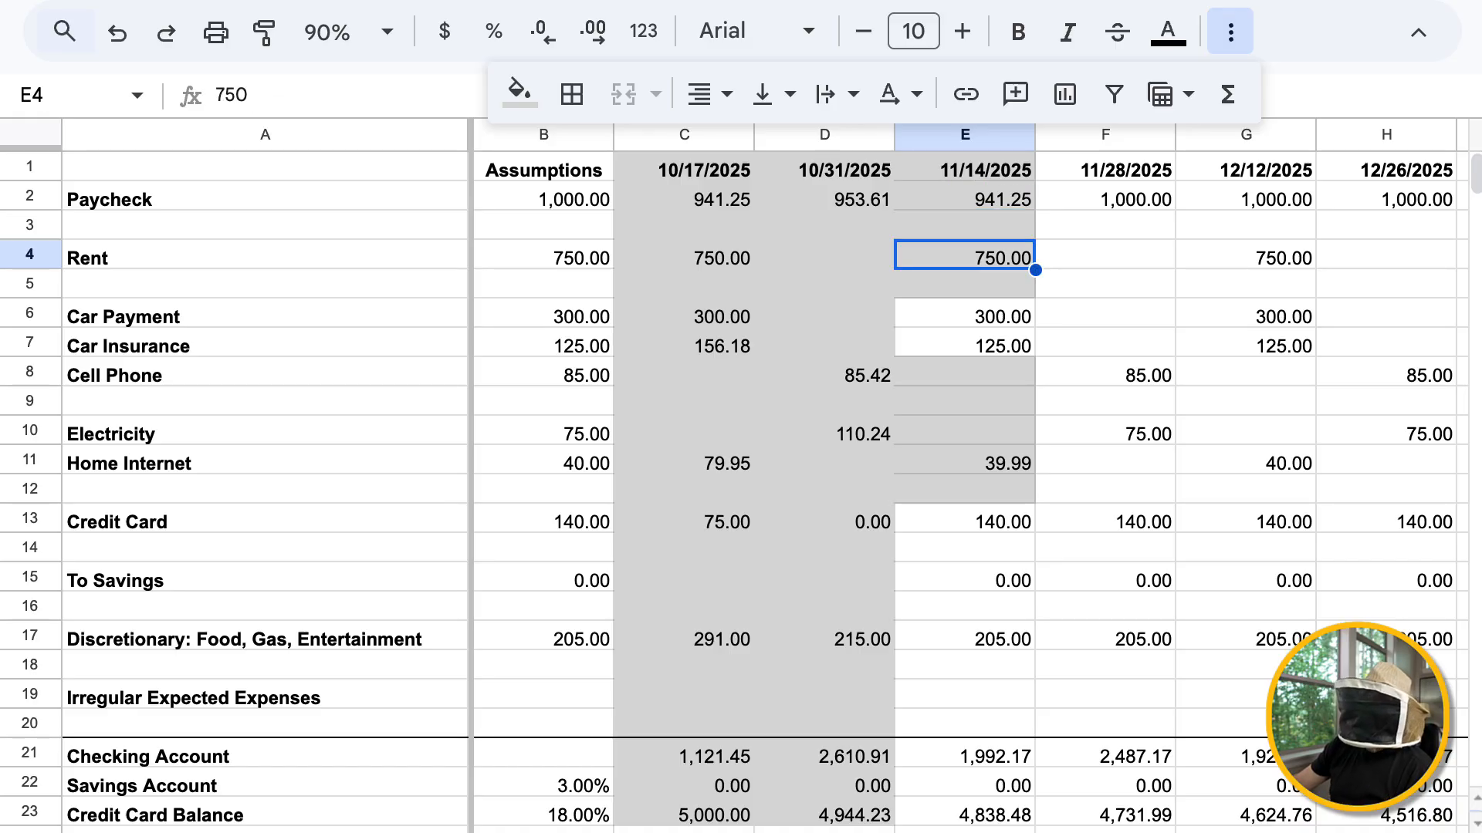
{"action": "left_click", "coordinate": [964, 460]}
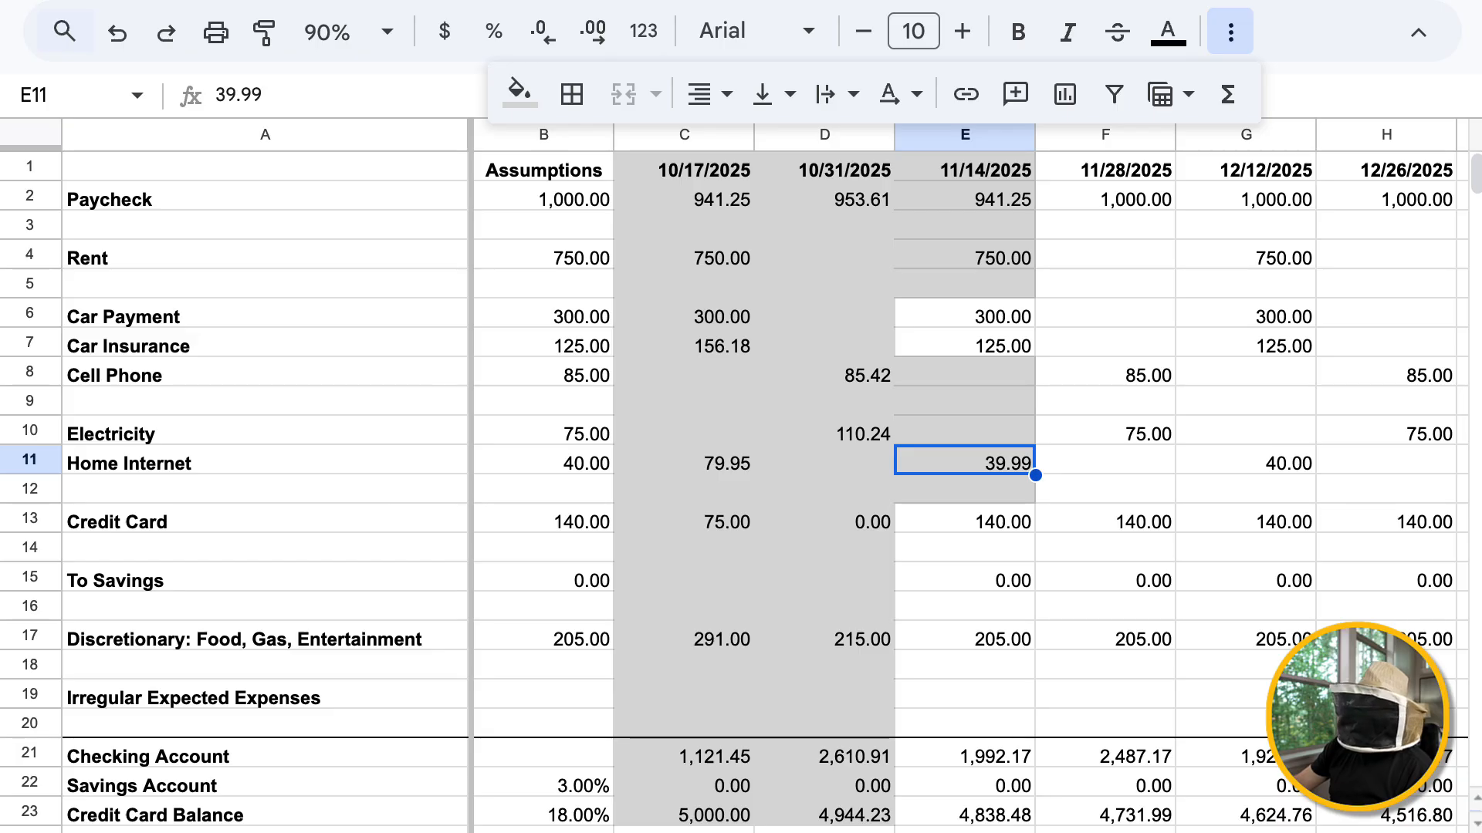
Replace the 11/14/2025 Checking Account formula in E21 with =2070-SUM(E6,E7,E13,E17)
{"action": "left_click", "coordinate": [964, 754]}
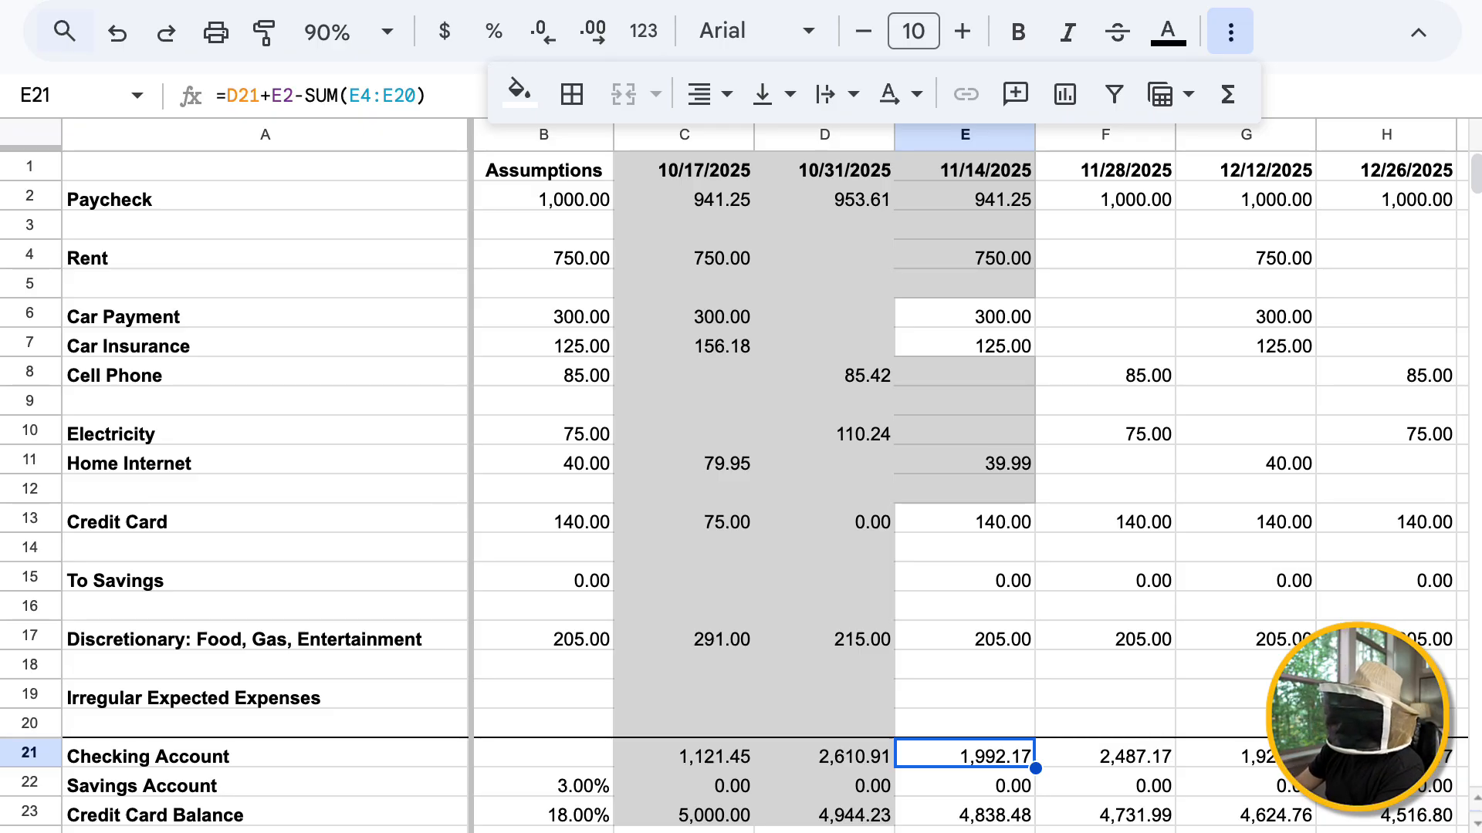
{"action": "type", "text": "2"}
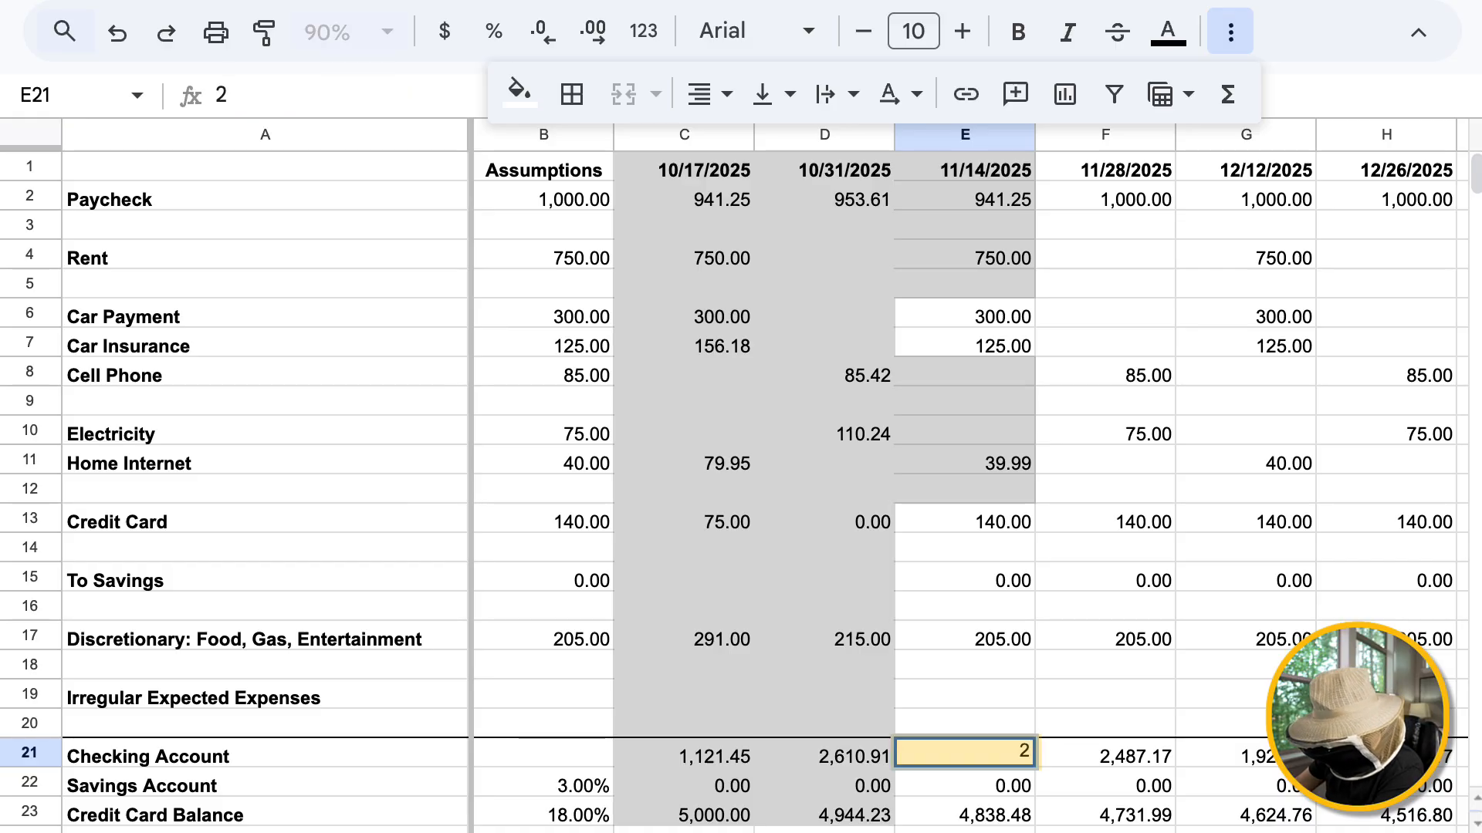
{"action": "type", "text": "070"}
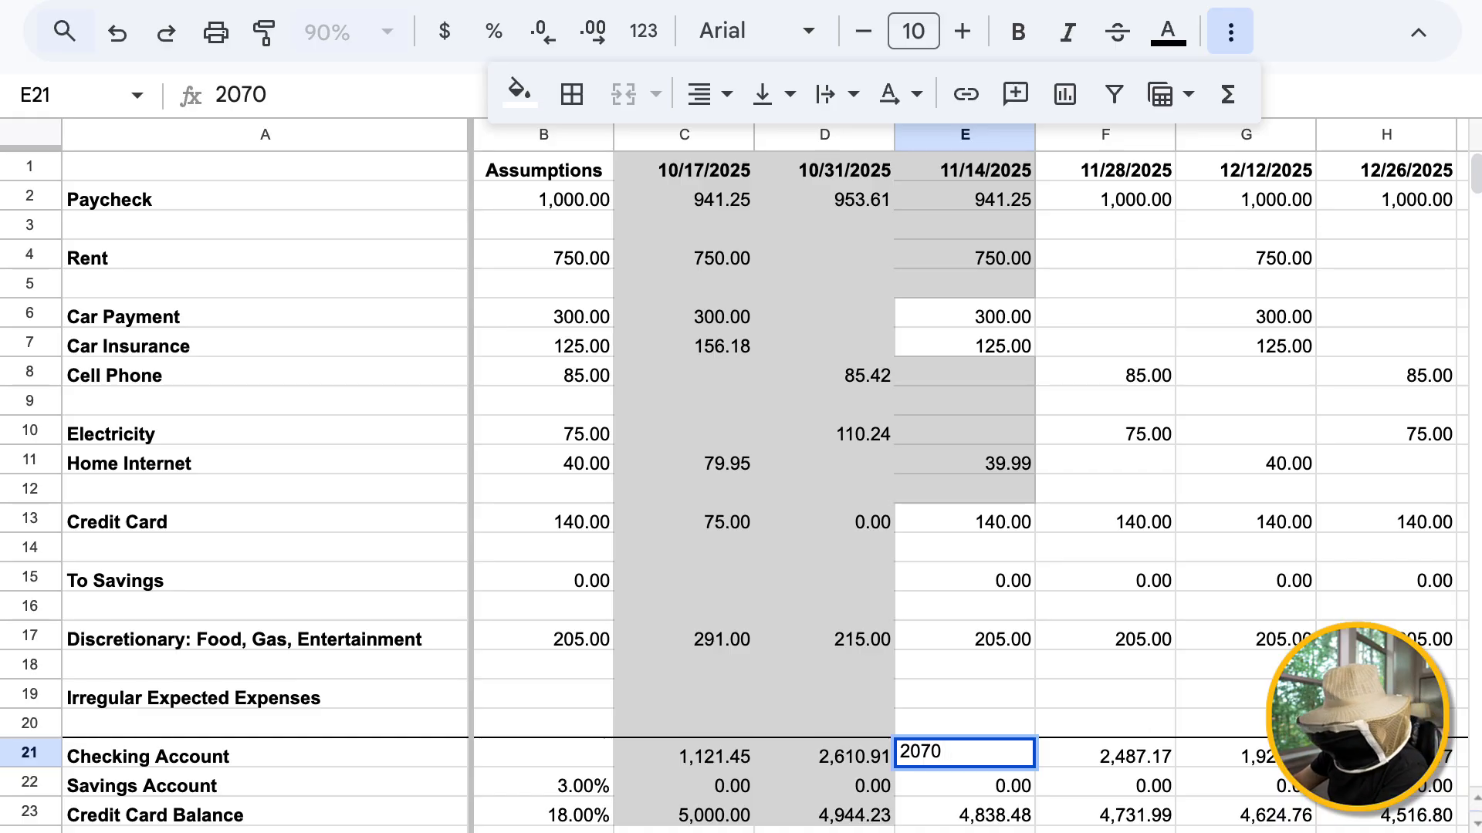
{"action": "key", "text": "BackSpace"}
{"action": "key", "text": "BackSpace"}
{"action": "key", "text": "BackSpace"}
{"action": "key", "text": "BackSpace"}
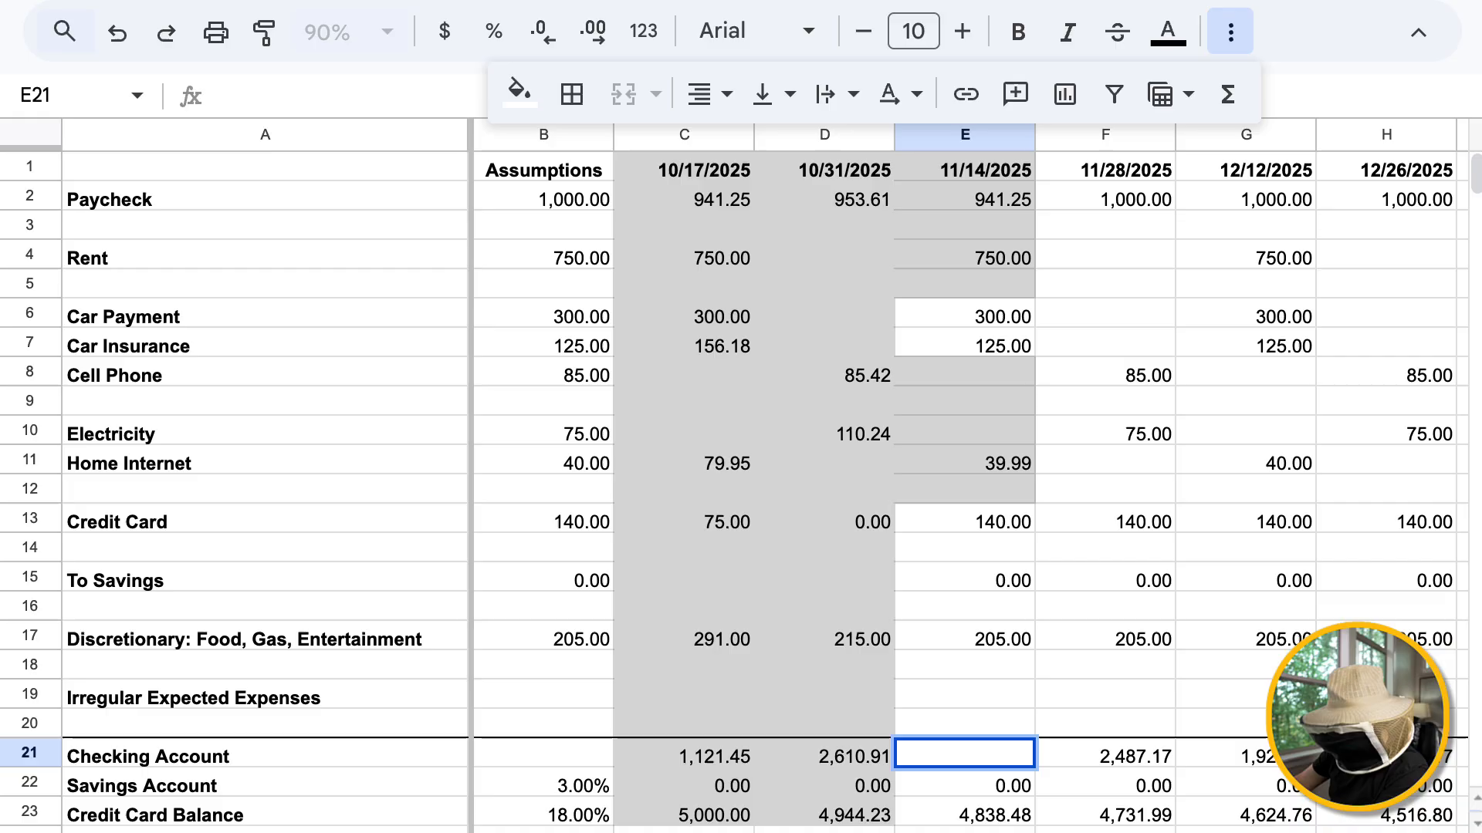
{"action": "type", "text": "=20"}
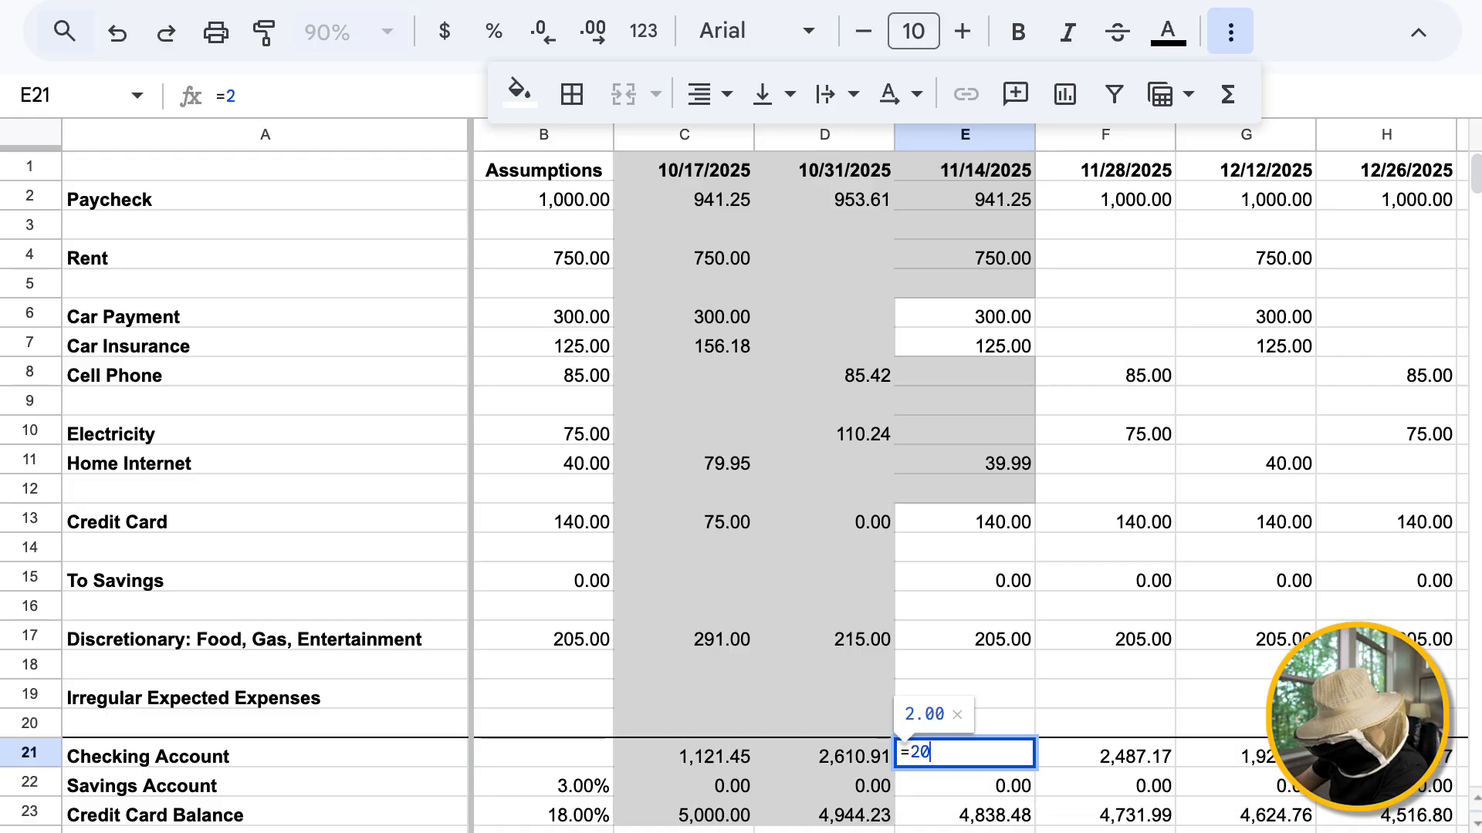
{"action": "type", "text": "70-"}
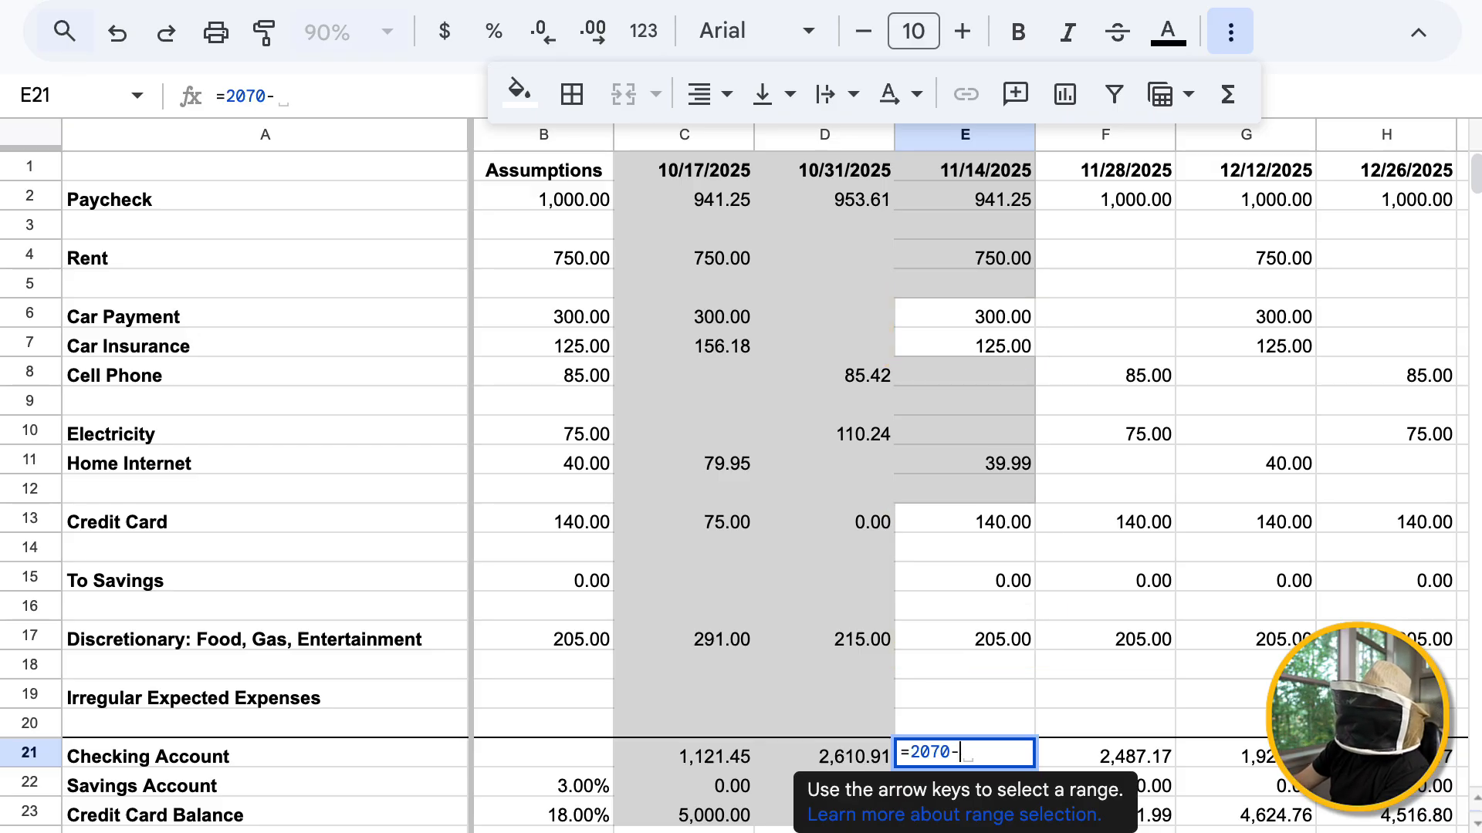
{"action": "type", "text": "SUM"}
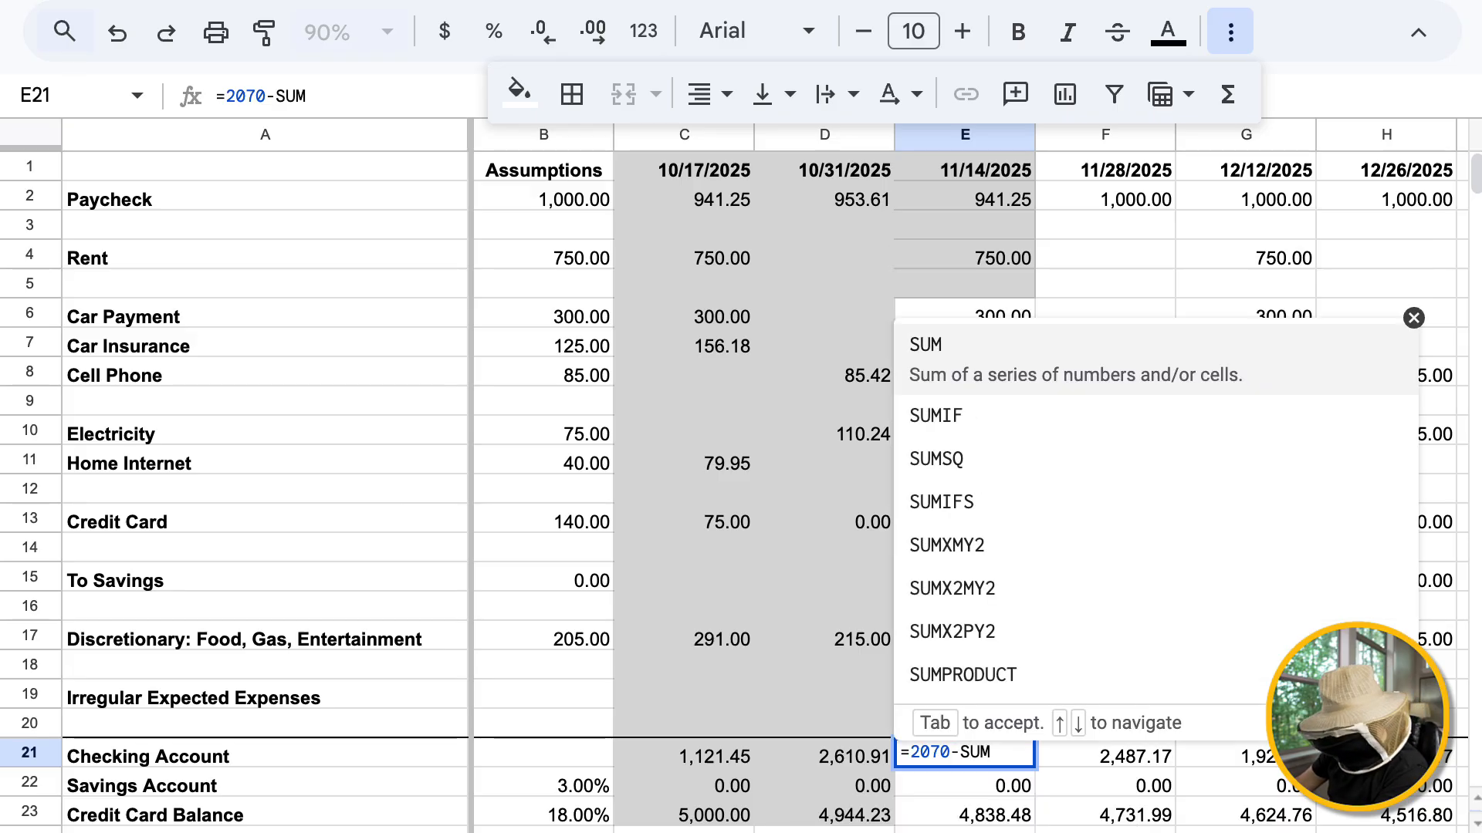
{"action": "type", "text": "("}
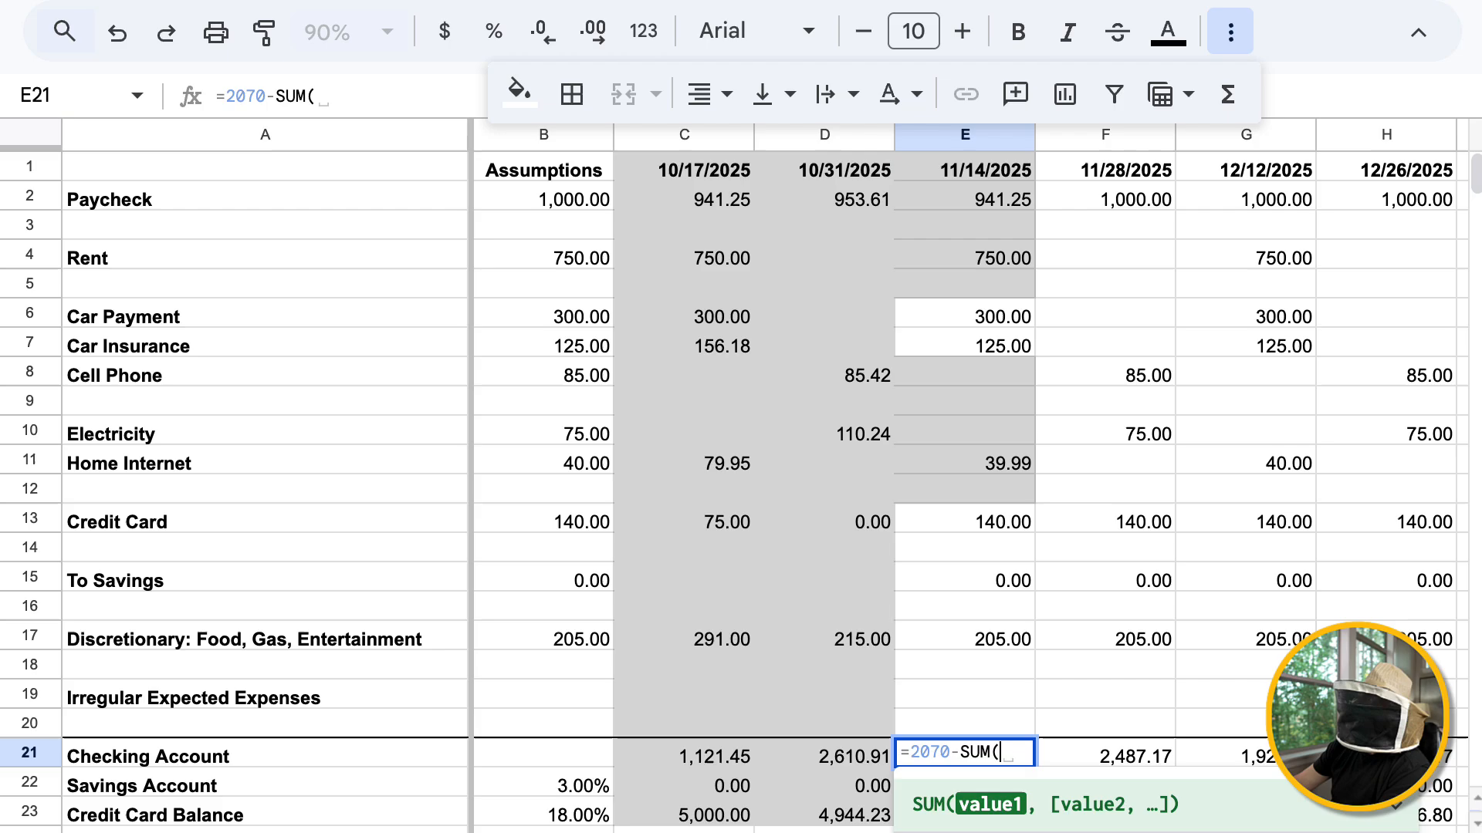
{"action": "left_click", "coordinate": [965, 314]}
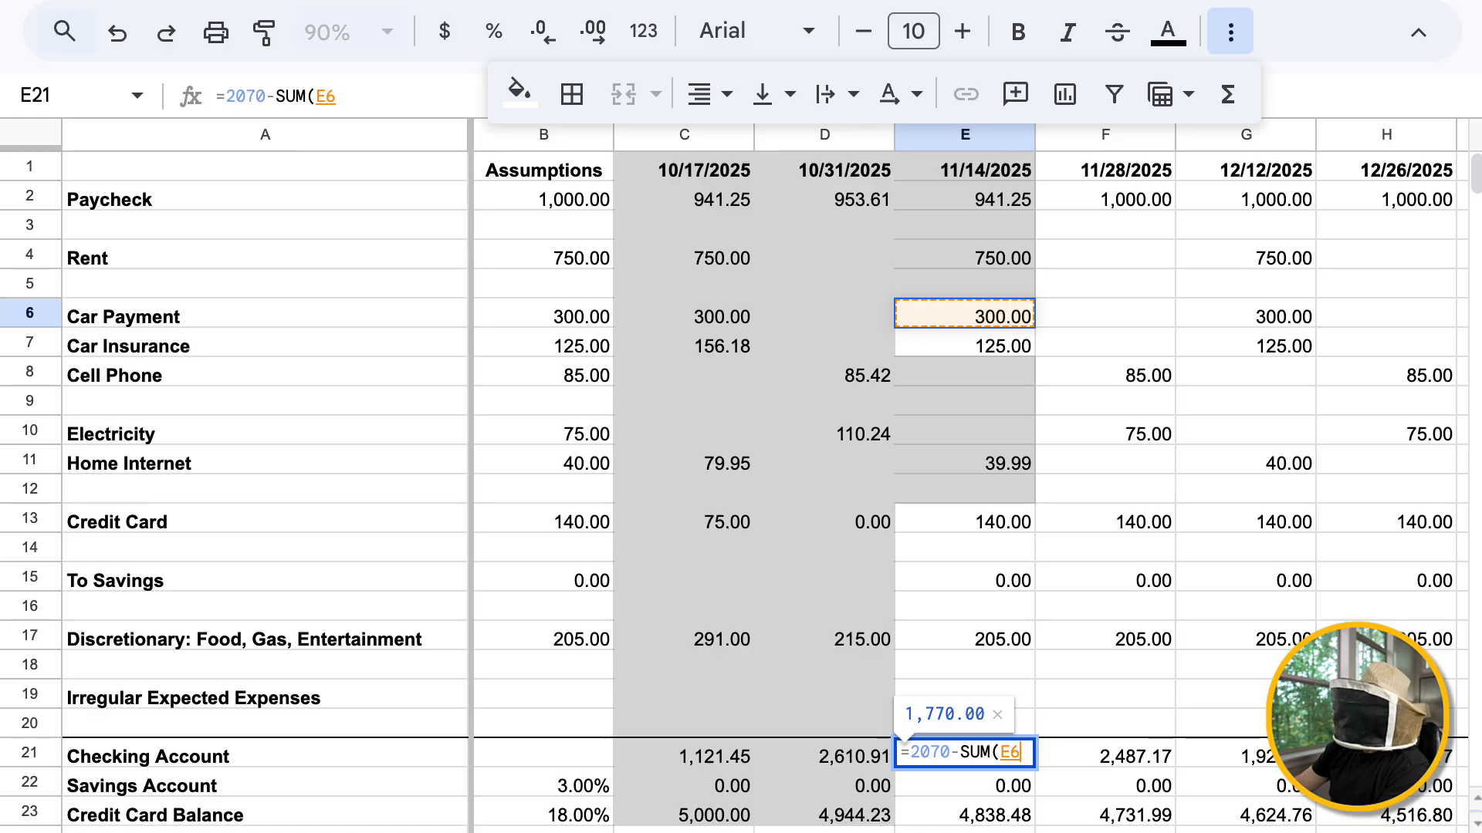
{"action": "left_click", "coordinate": [965, 343], "text": "super"}
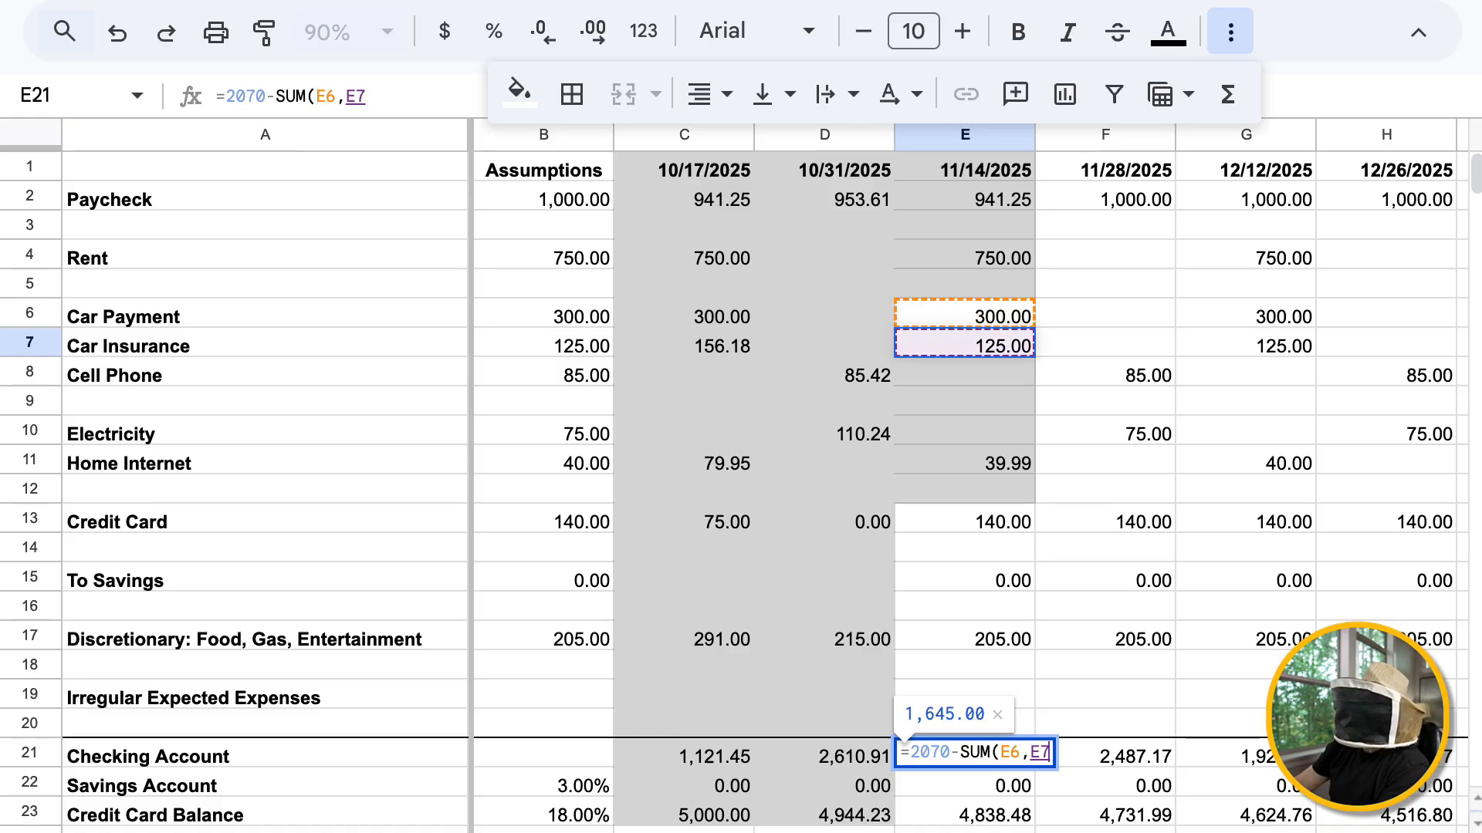
{"action": "left_click", "coordinate": [964, 519], "text": "super"}
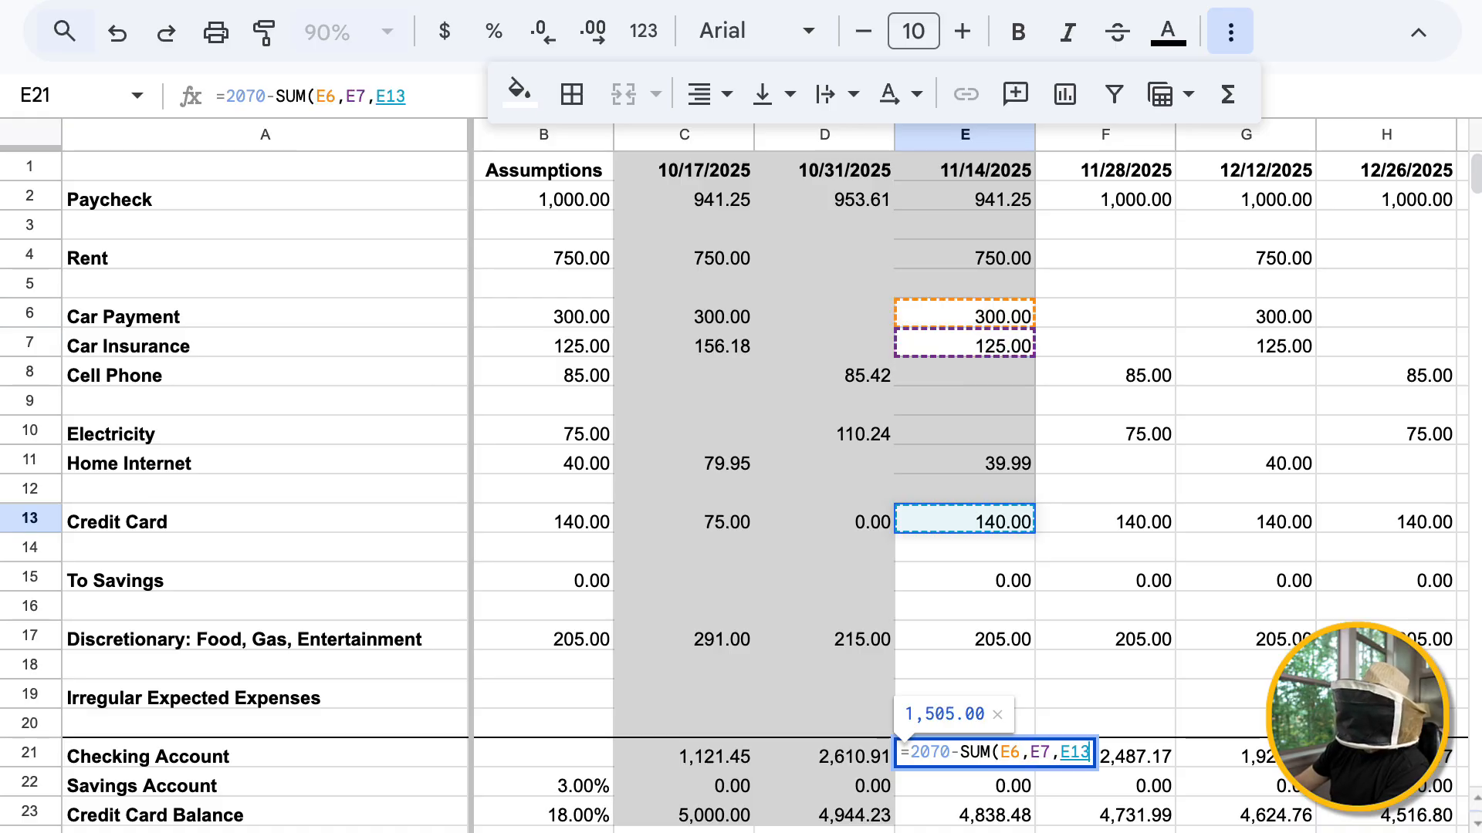
{"action": "left_click", "coordinate": [965, 637], "text": "super"}
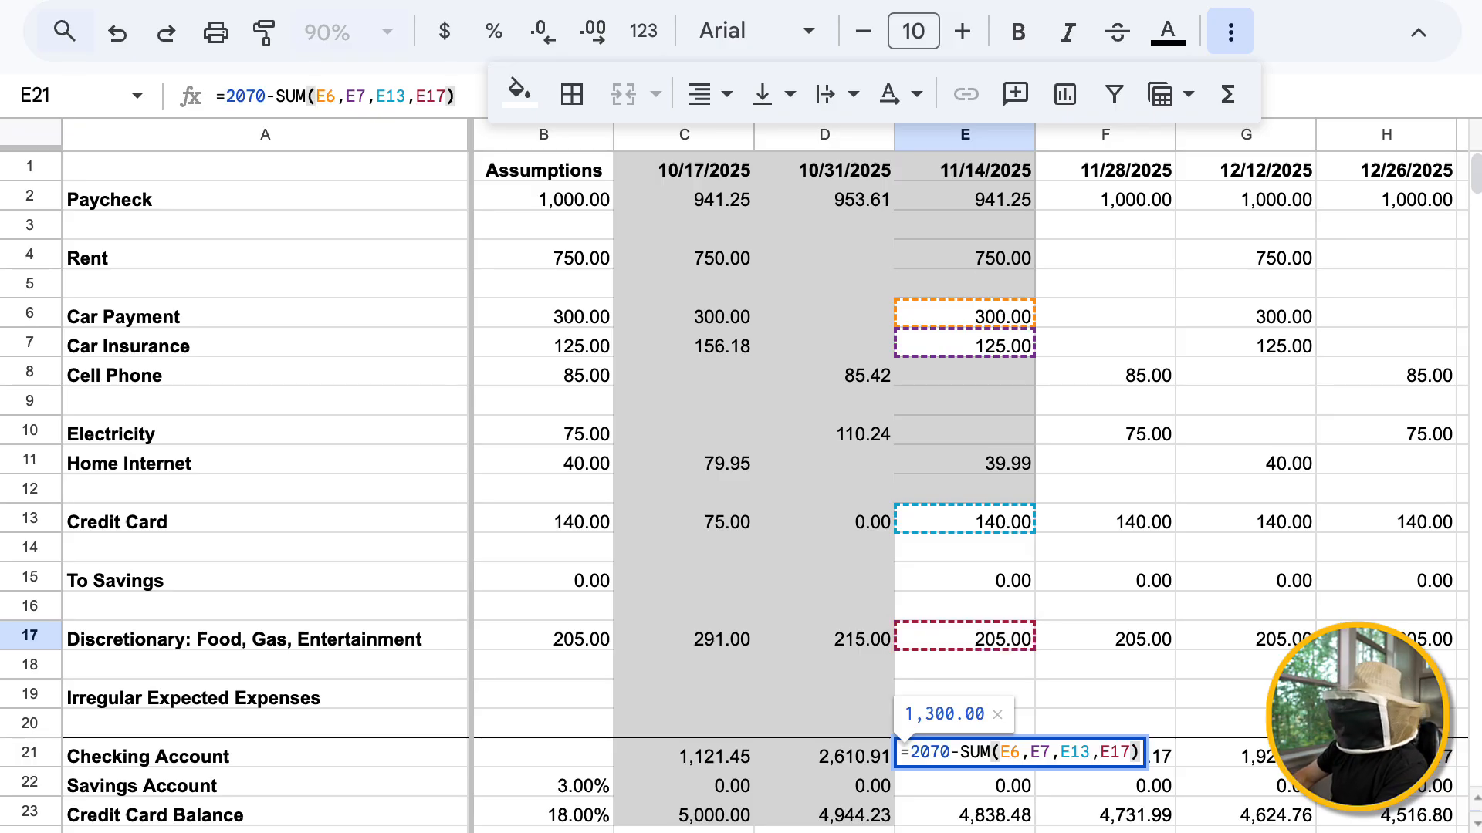
{"action": "key", "text": "Return"}
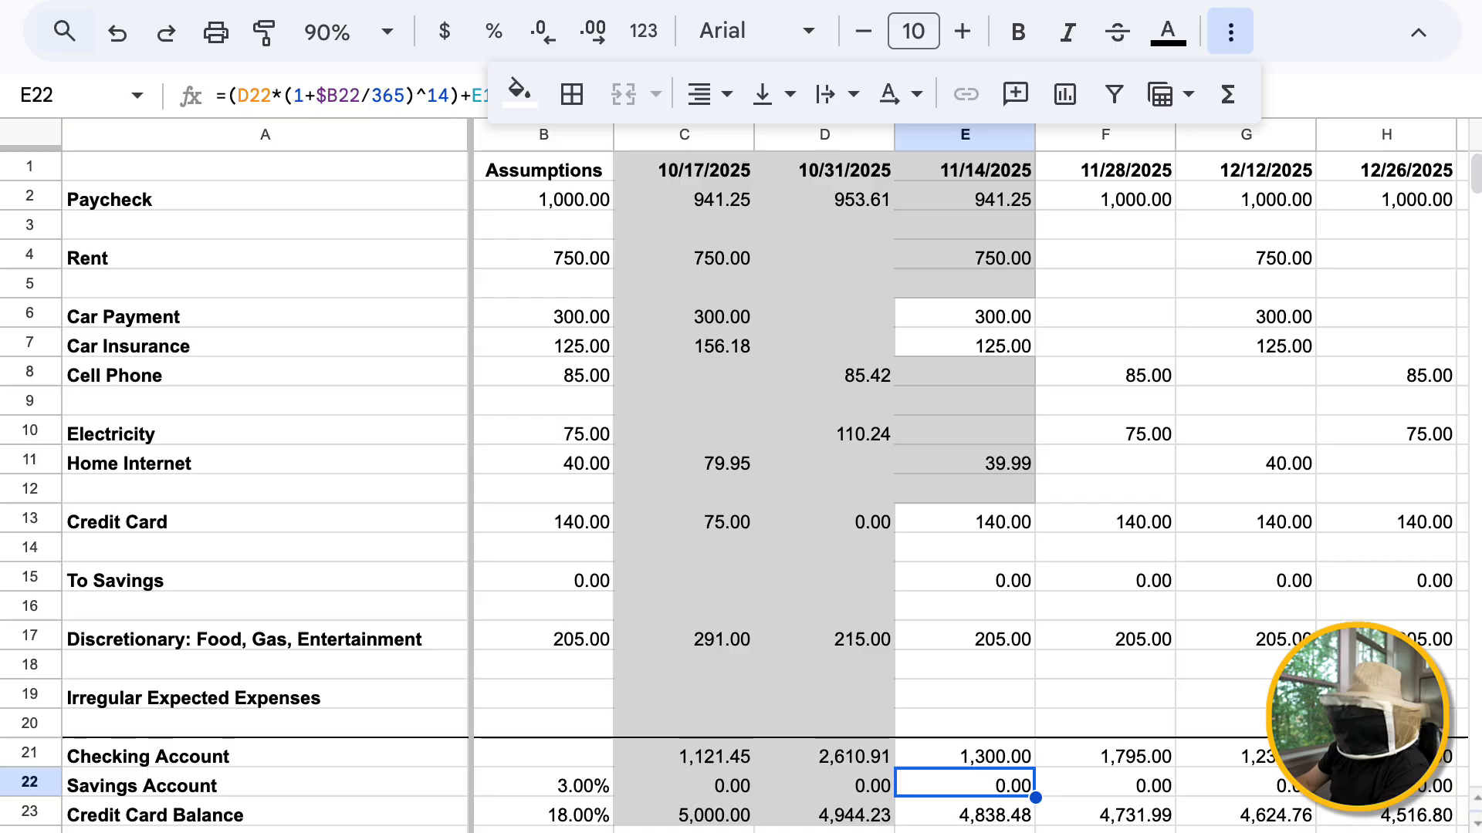
{"action": "left_click", "coordinate": [964, 754]}
{"action": "key", "text": "Left"}
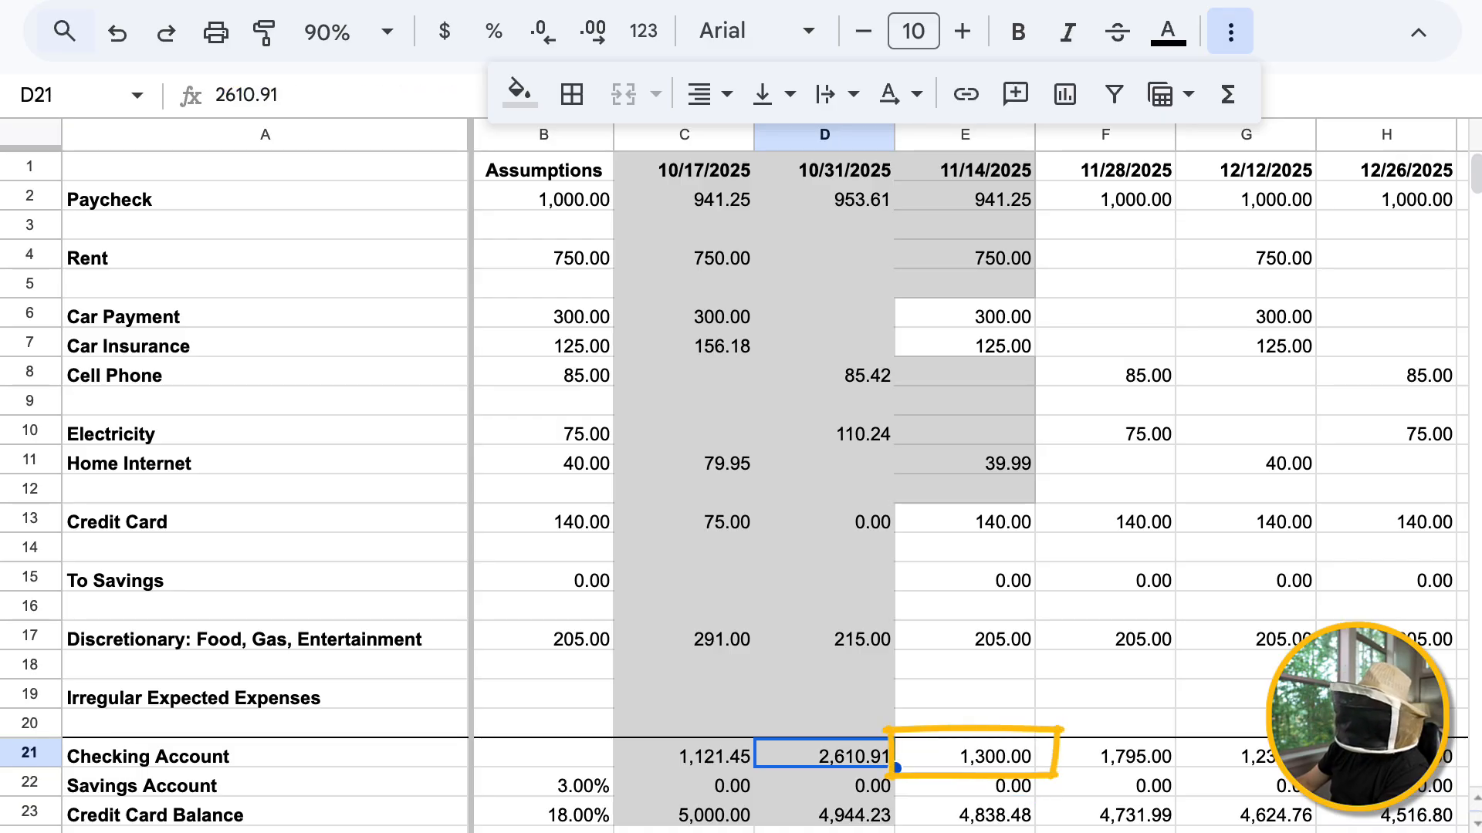
{"action": "key", "text": "Right"}
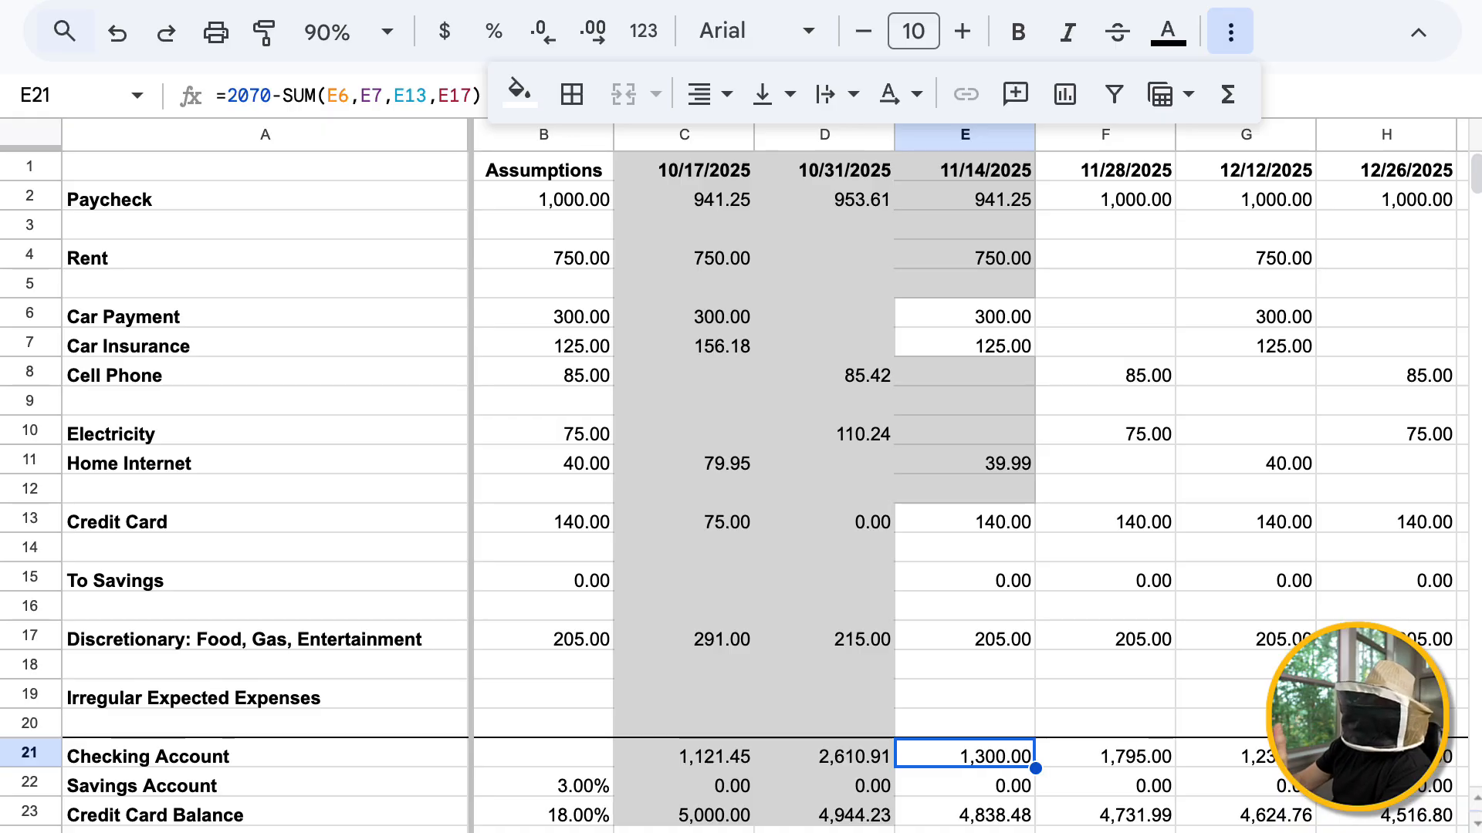
{"action": "left_click", "coordinate": [965, 313]}
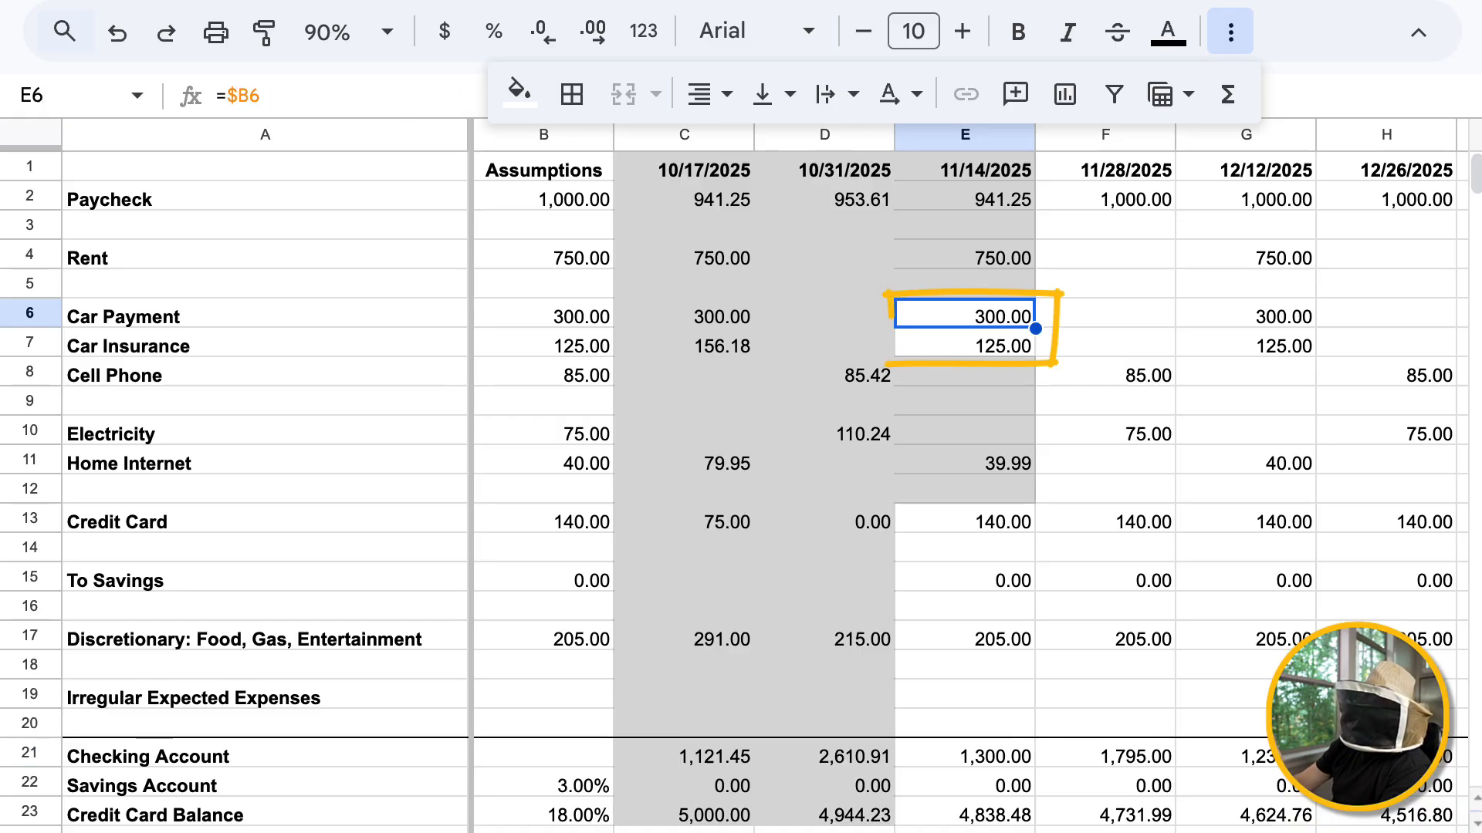
{"action": "left_click", "coordinate": [965, 343]}
{"action": "left_click", "coordinate": [965, 754]}
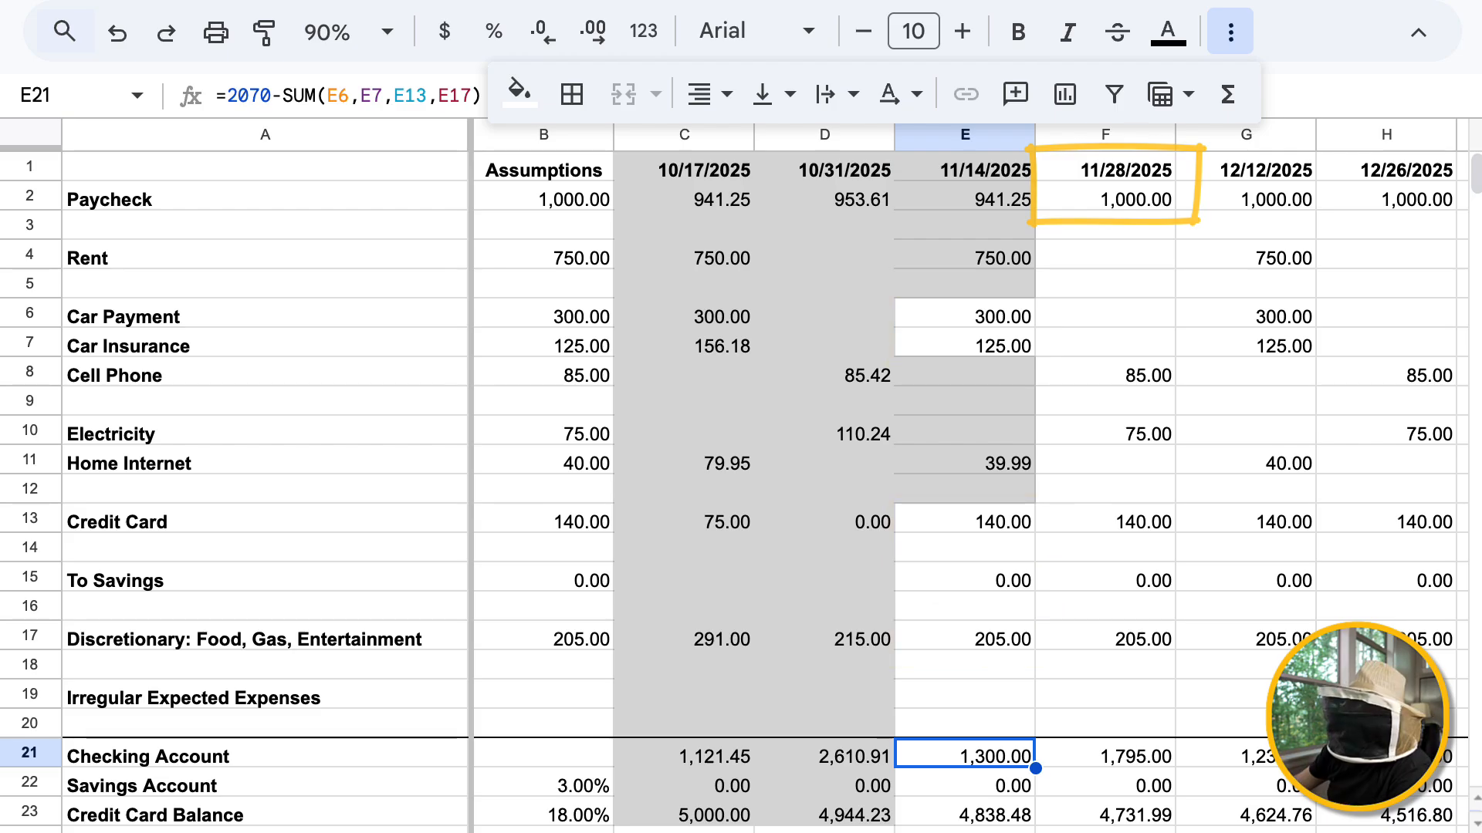
Replace the Discretionary formula for 11/14/2025 in E17 with the amount 170
{"action": "left_click", "coordinate": [965, 637]}
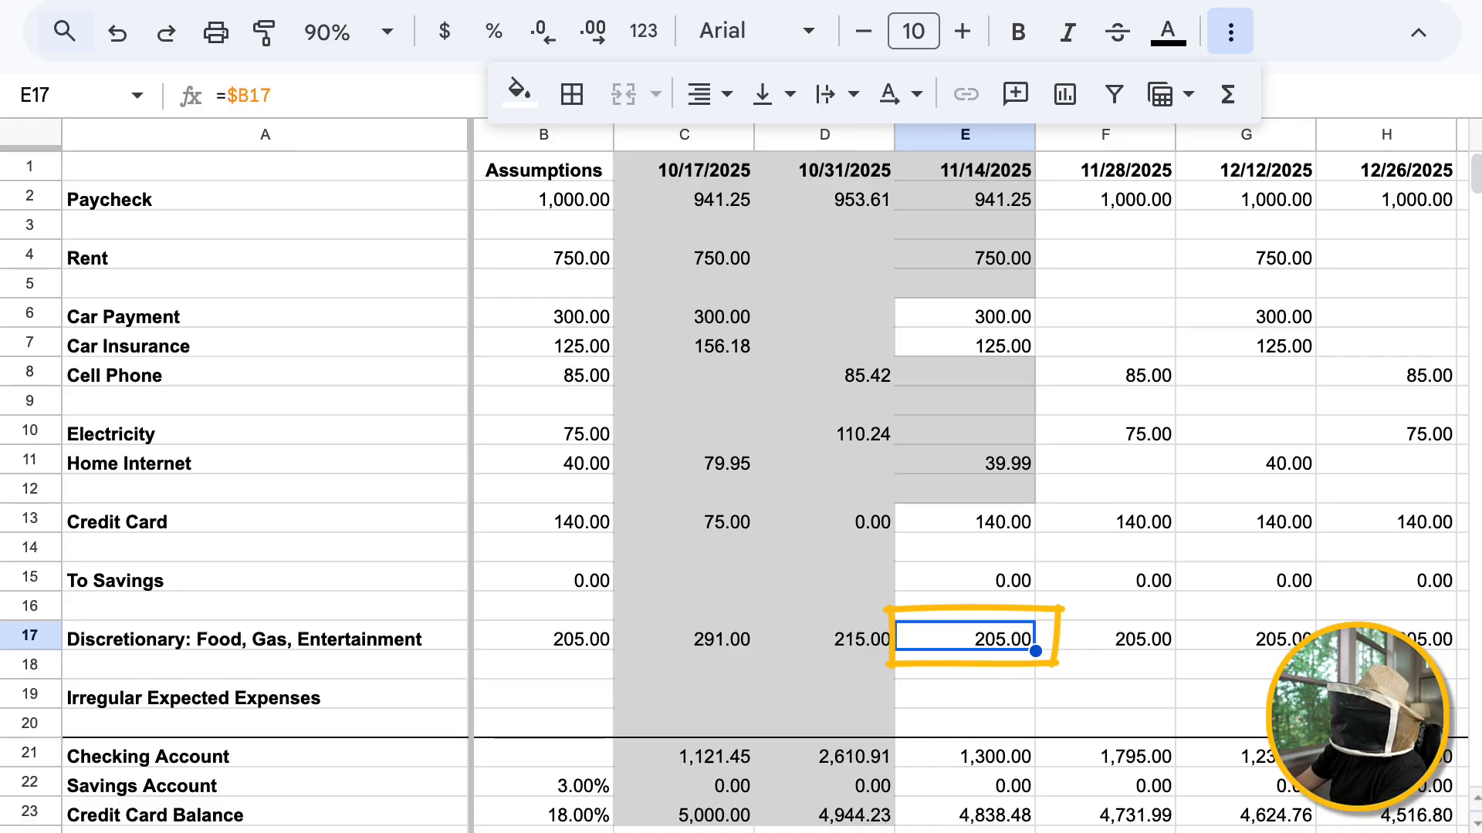
{"action": "type", "text": "1"}
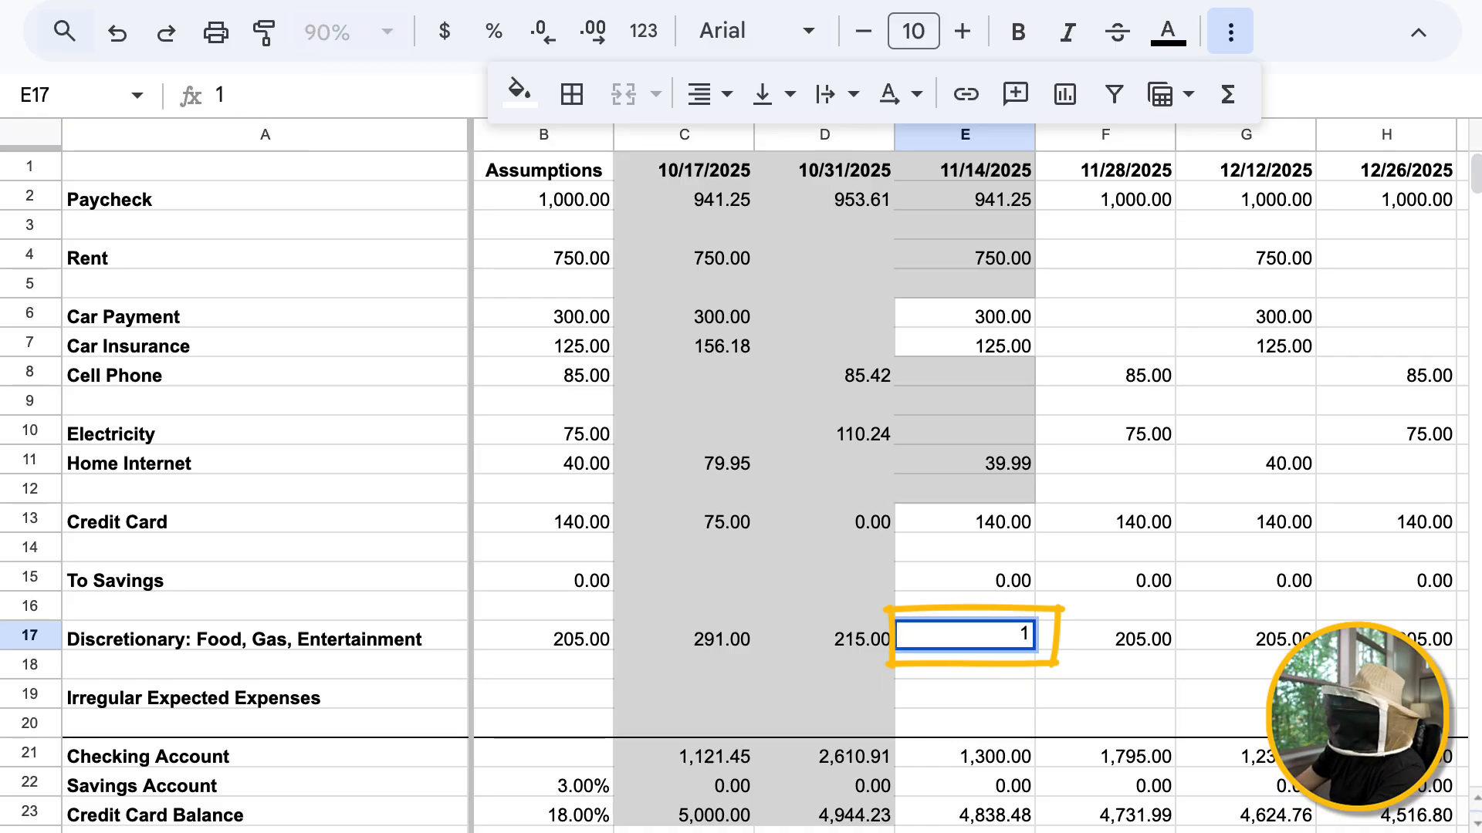
{"action": "type", "text": "70"}
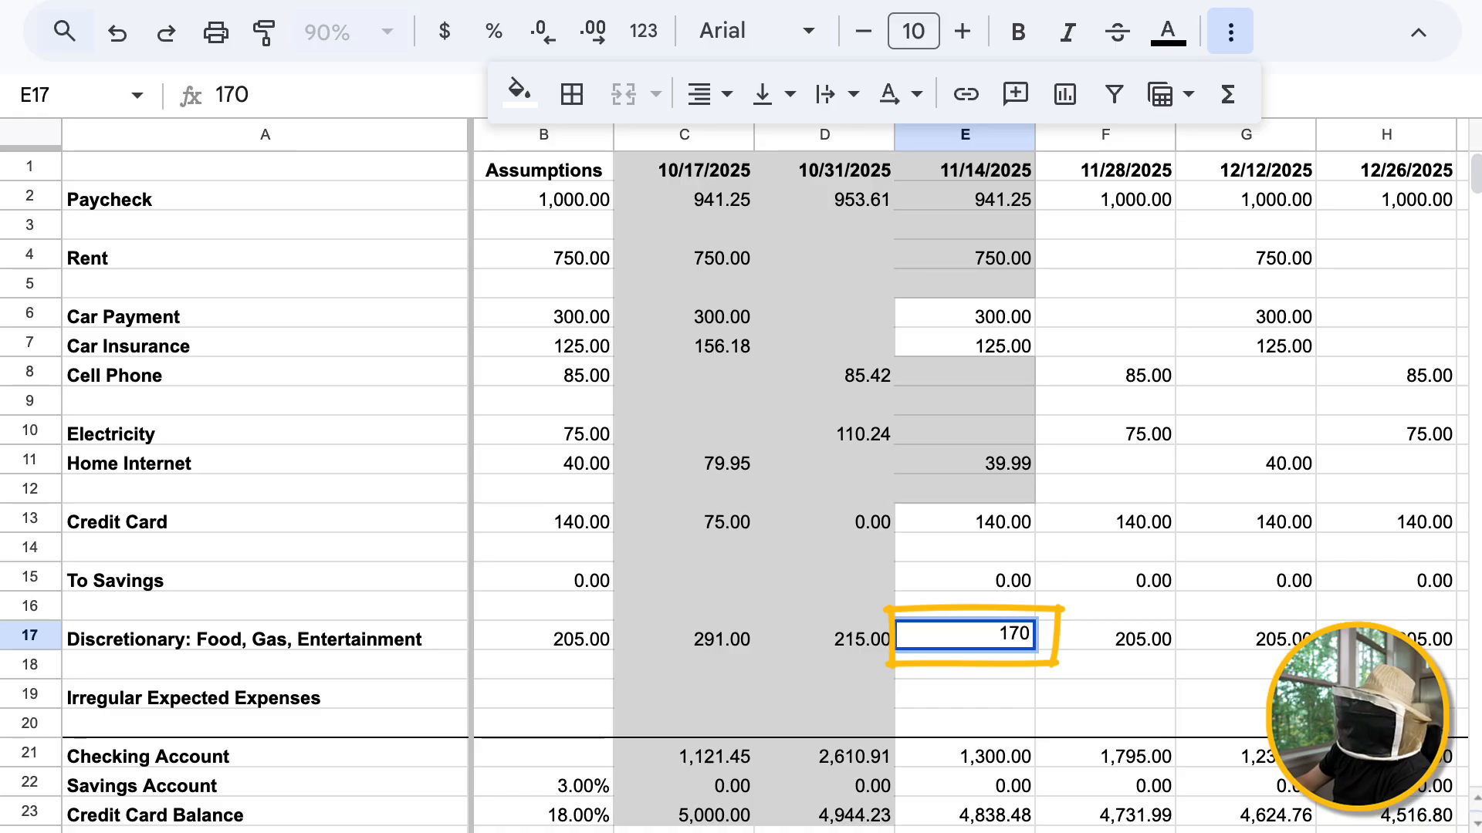
{"action": "key", "text": "Return"}
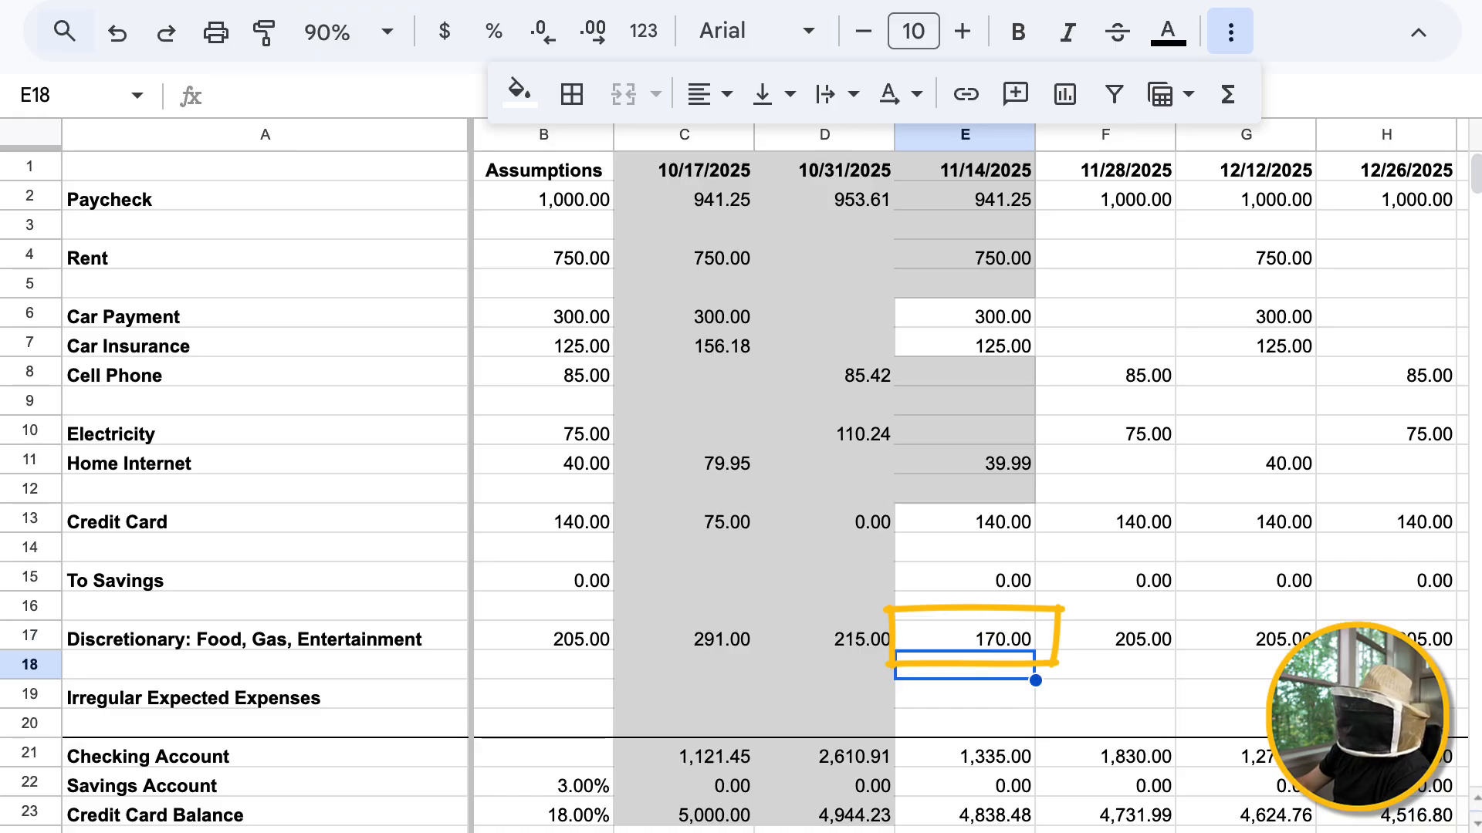
{"action": "key", "text": "Down"}
{"action": "key", "text": "Down"}
{"action": "key", "text": "Down"}
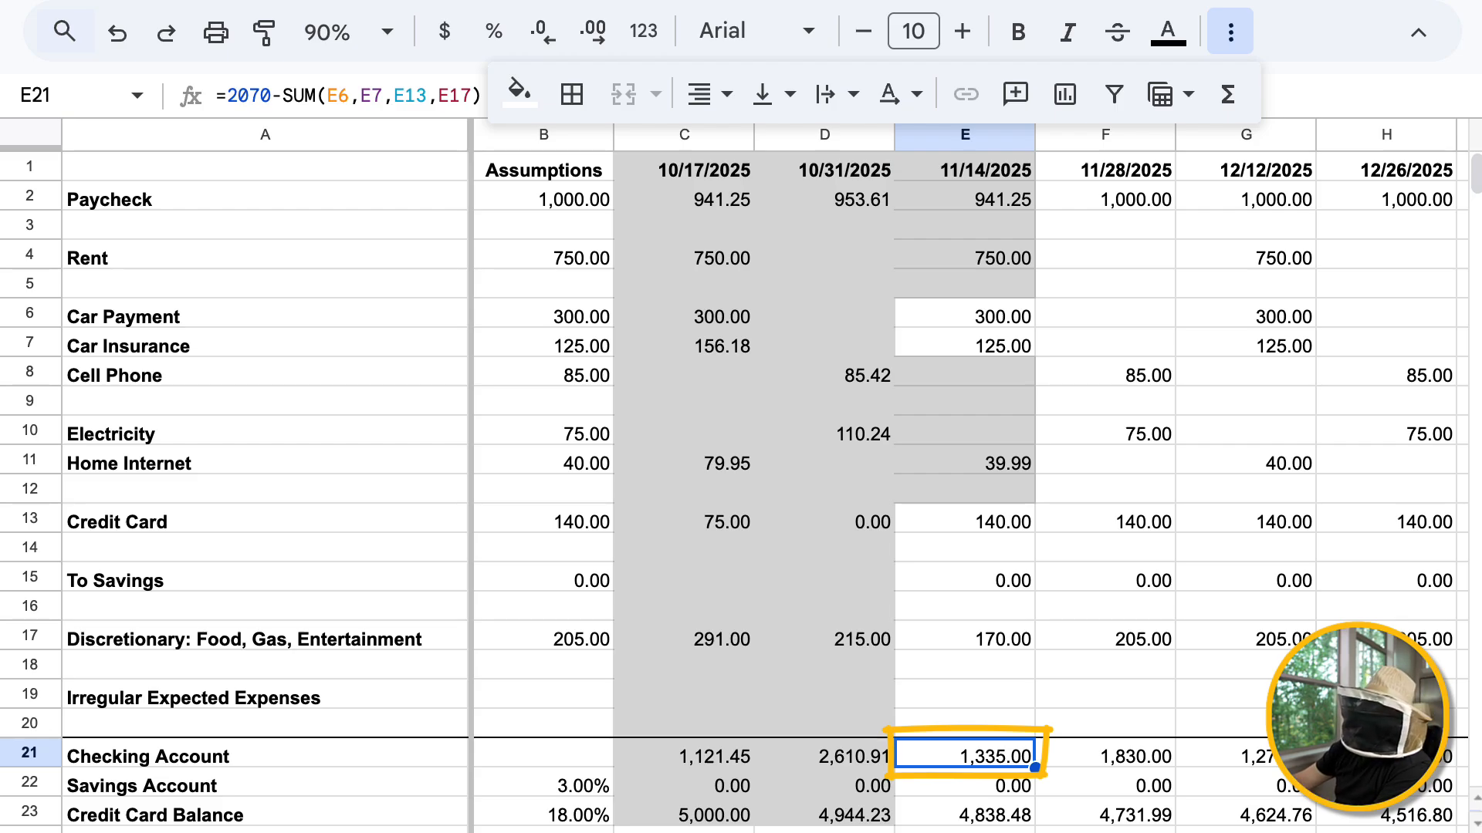
{"action": "left_click", "coordinate": [964, 637]}
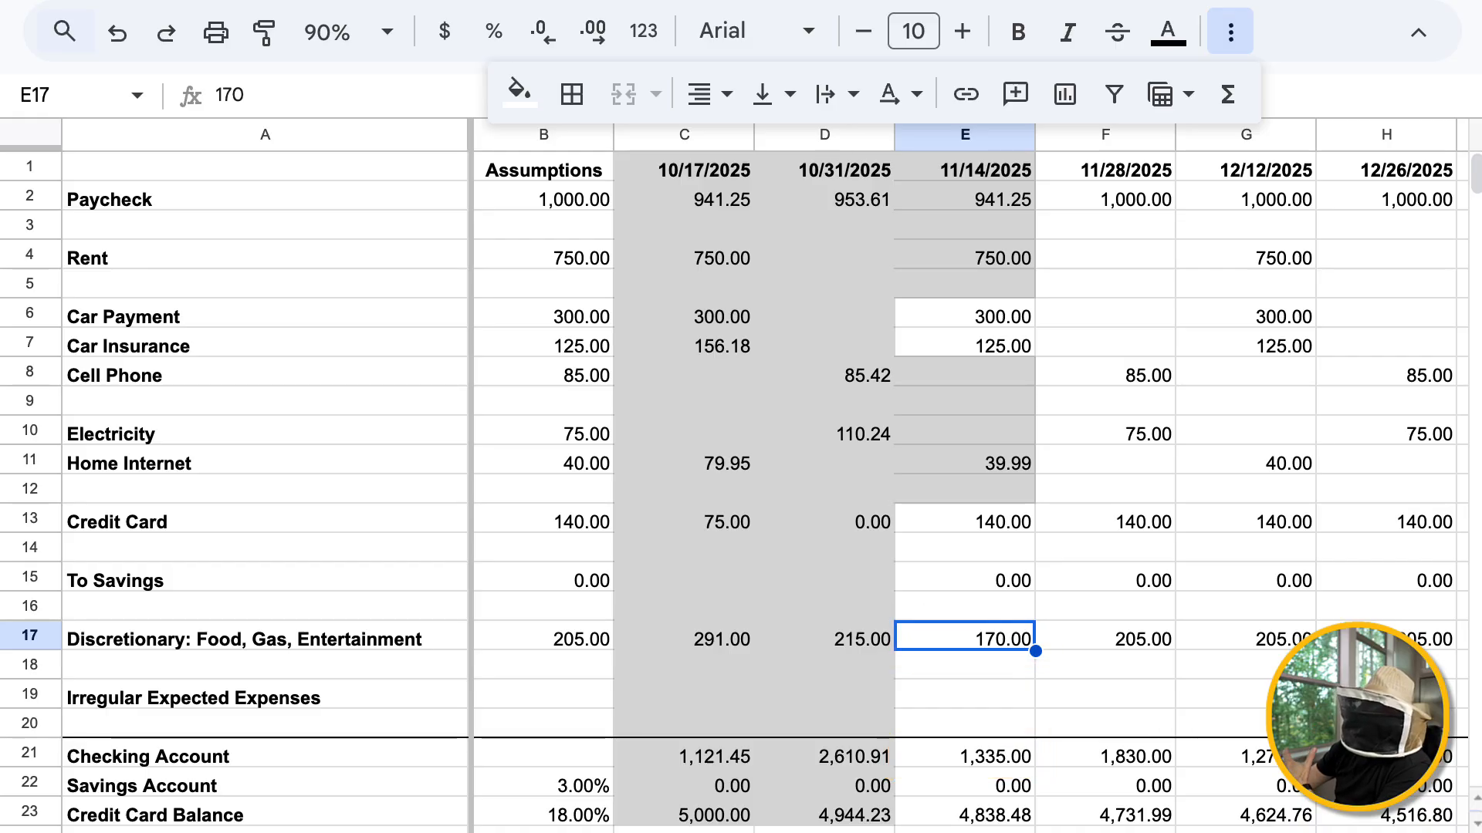
Fill E14:E16 around To Savings and E18:E20 around Irregular Expected Expenses with the same light gray as the completed cells
{"action": "left_click_drag", "start_coordinate": [965, 548], "coordinate": [964, 607]}
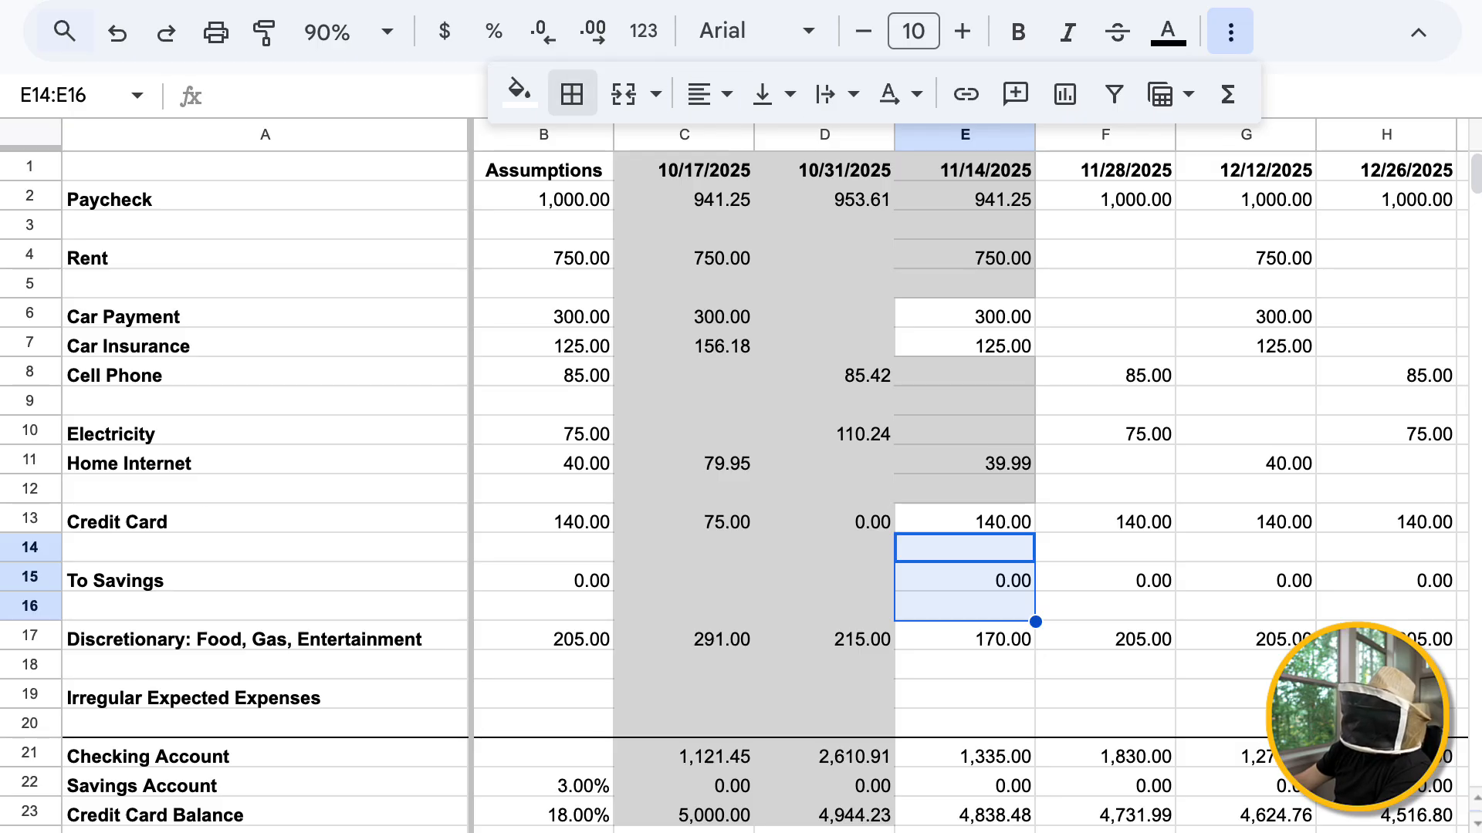
{"action": "left_click", "coordinate": [518, 93]}
{"action": "left_click", "coordinate": [733, 202]}
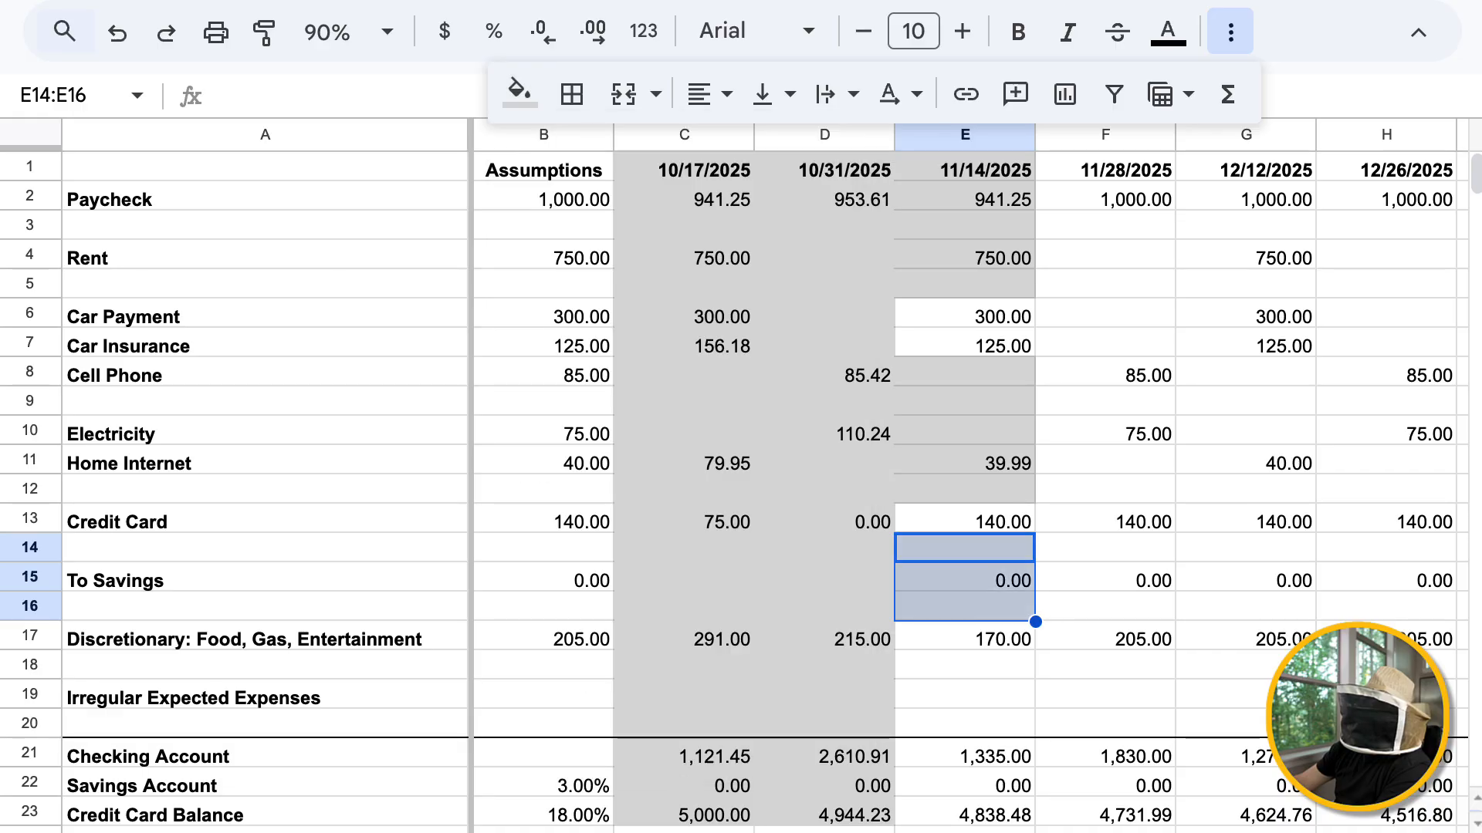
{"action": "left_click_drag", "start_coordinate": [965, 666], "coordinate": [965, 724]}
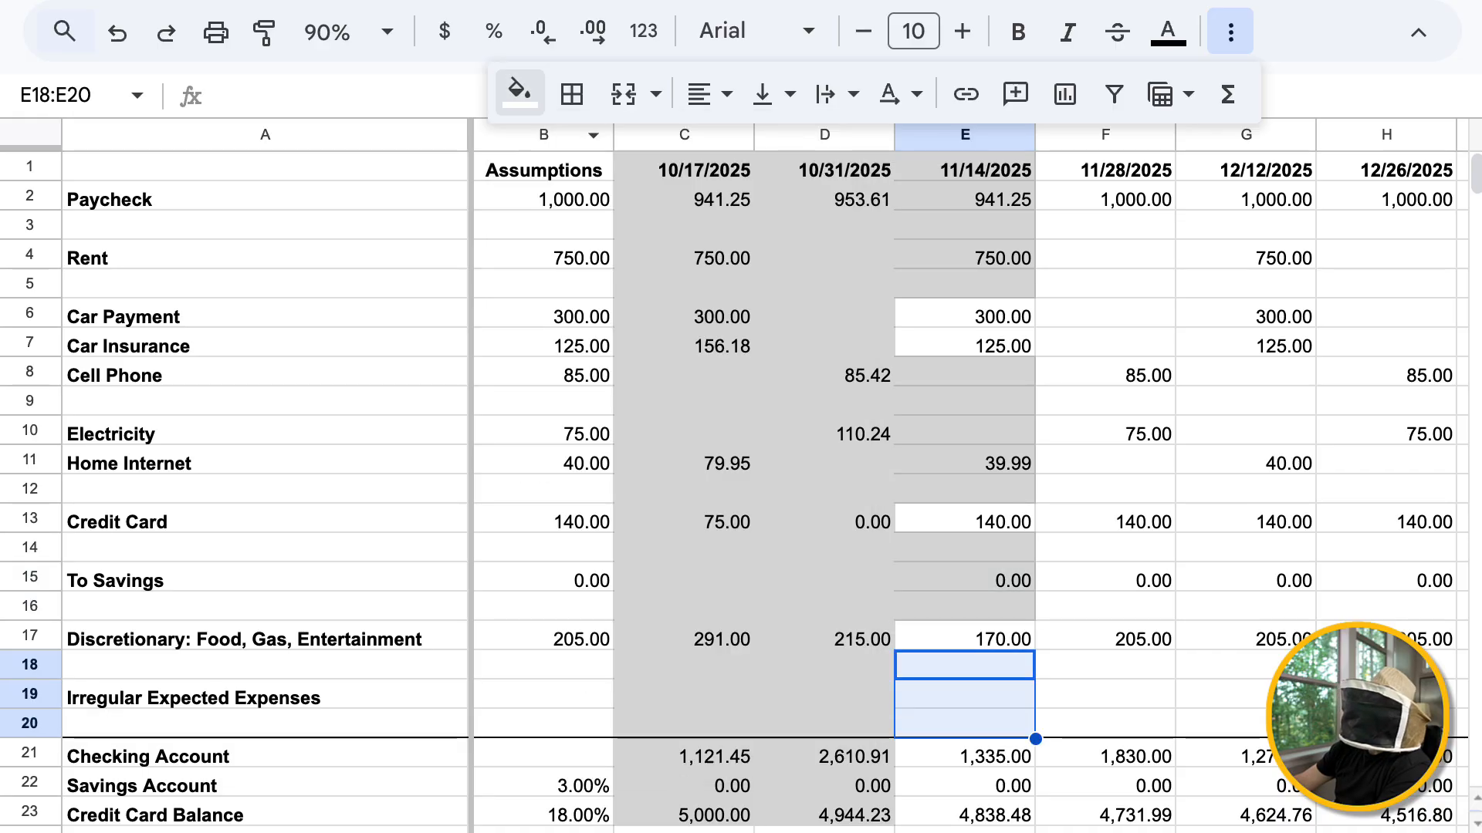
{"action": "left_click", "coordinate": [519, 92]}
{"action": "left_click", "coordinate": [733, 202]}
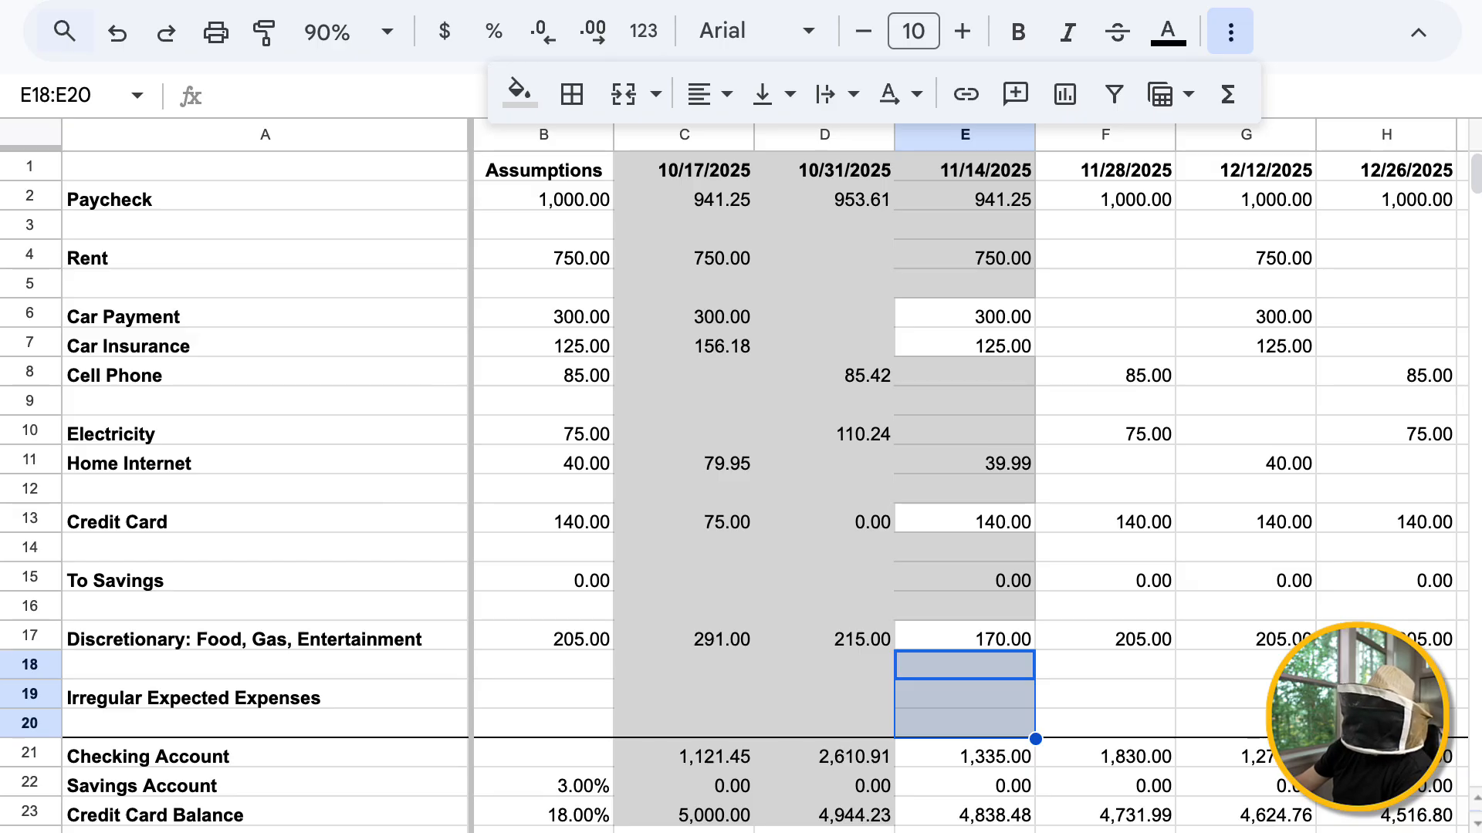
Replace the Credit Card formula for 11/14/2025 in E13 with the actual payment 100
{"action": "left_click", "coordinate": [965, 519]}
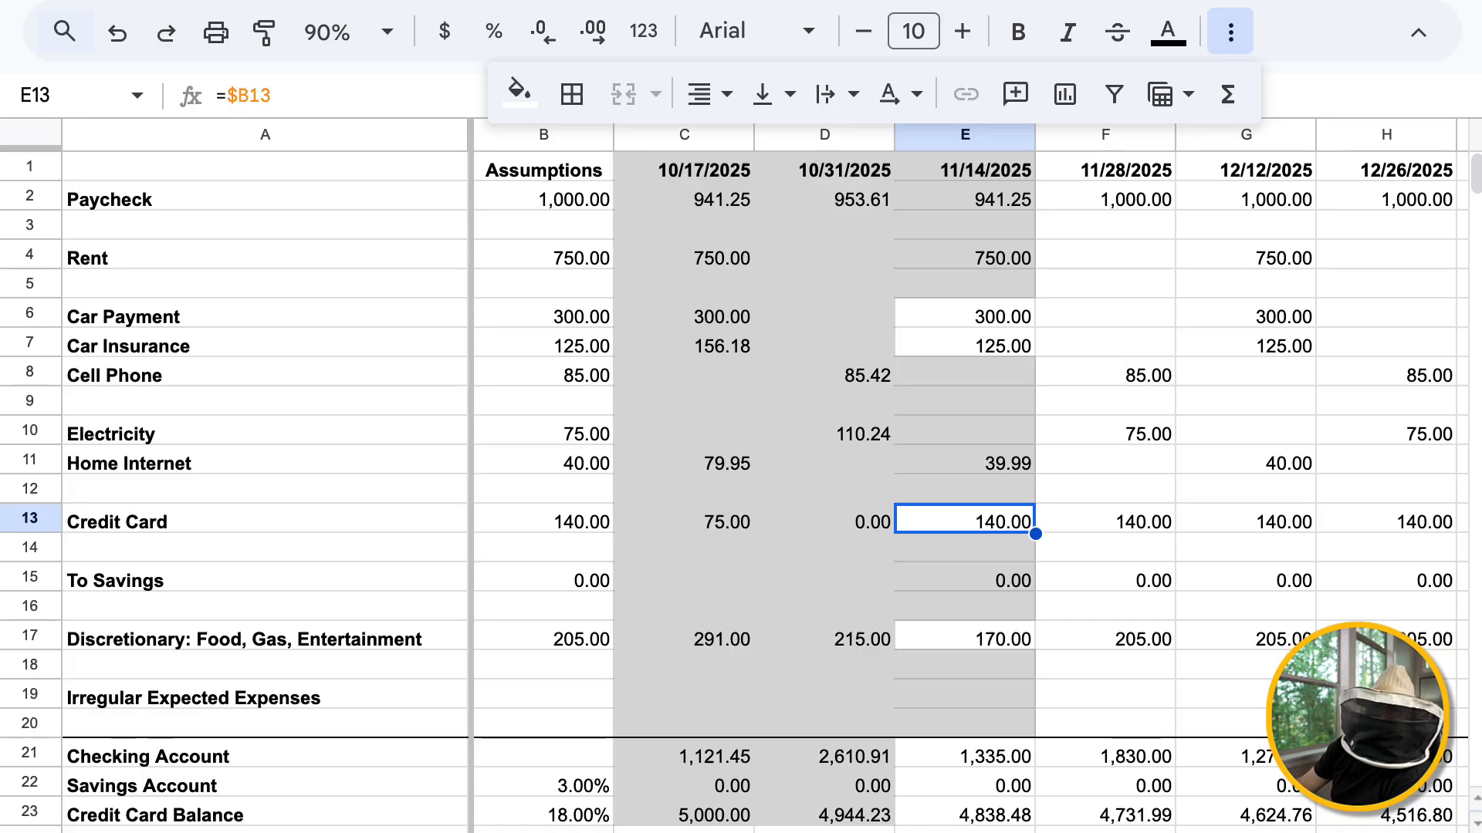
{"action": "type", "text": "100"}
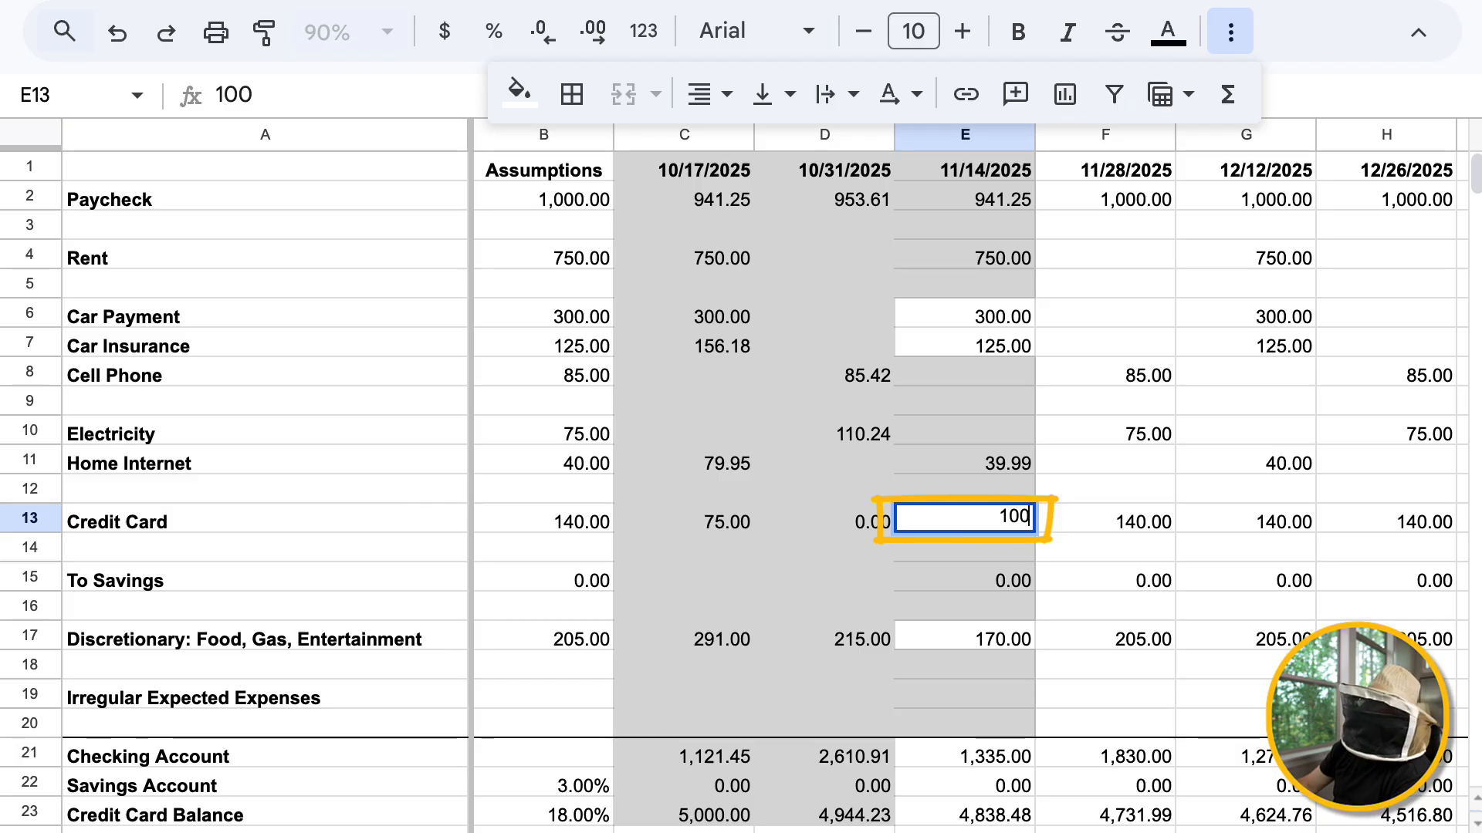
{"action": "key", "text": "Return"}
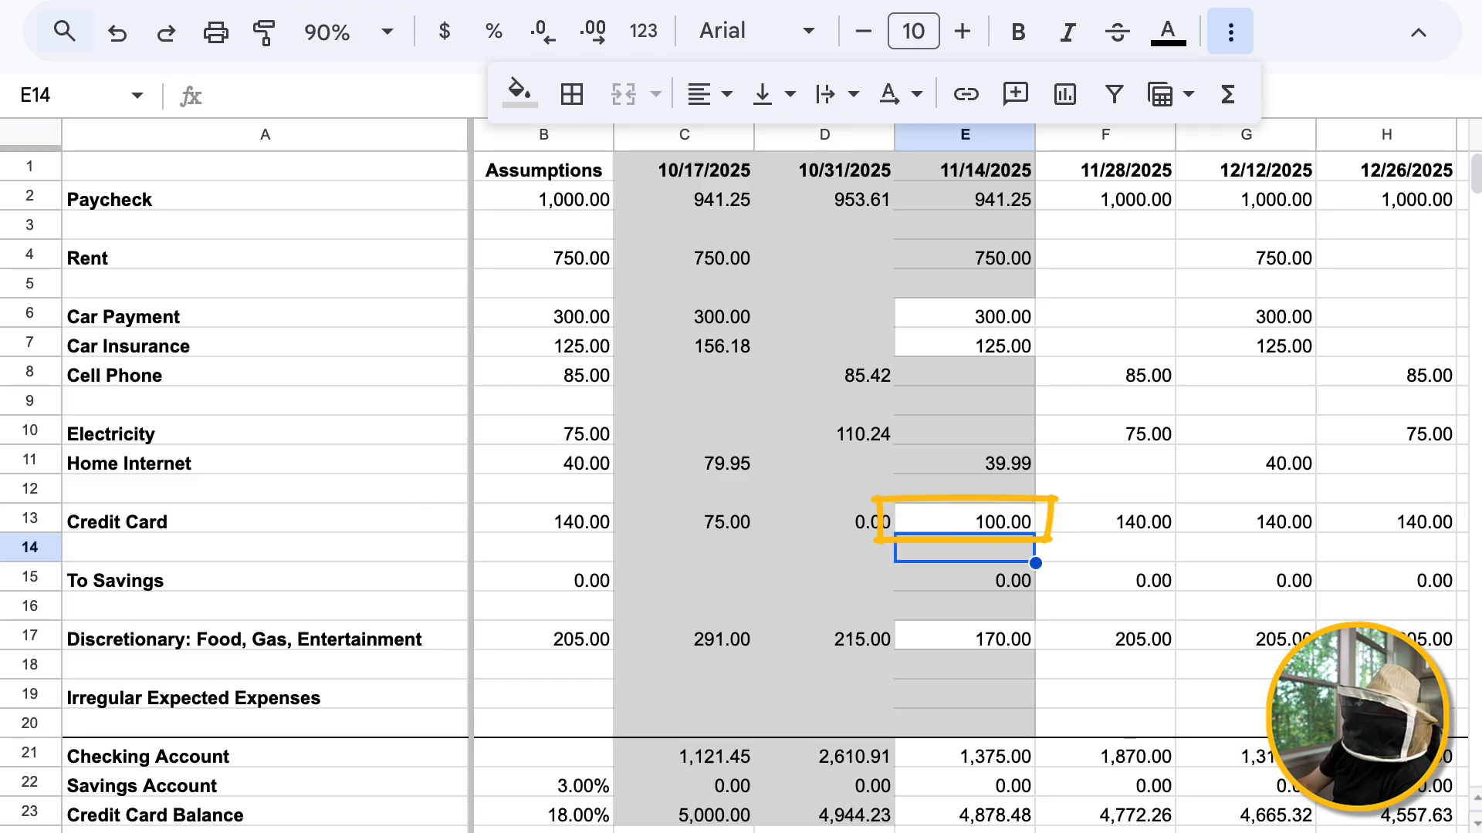
Fill the 11/14/2025 Credit Card cell E13 with the same light gray as the completed cells
{"action": "key", "text": "Up"}
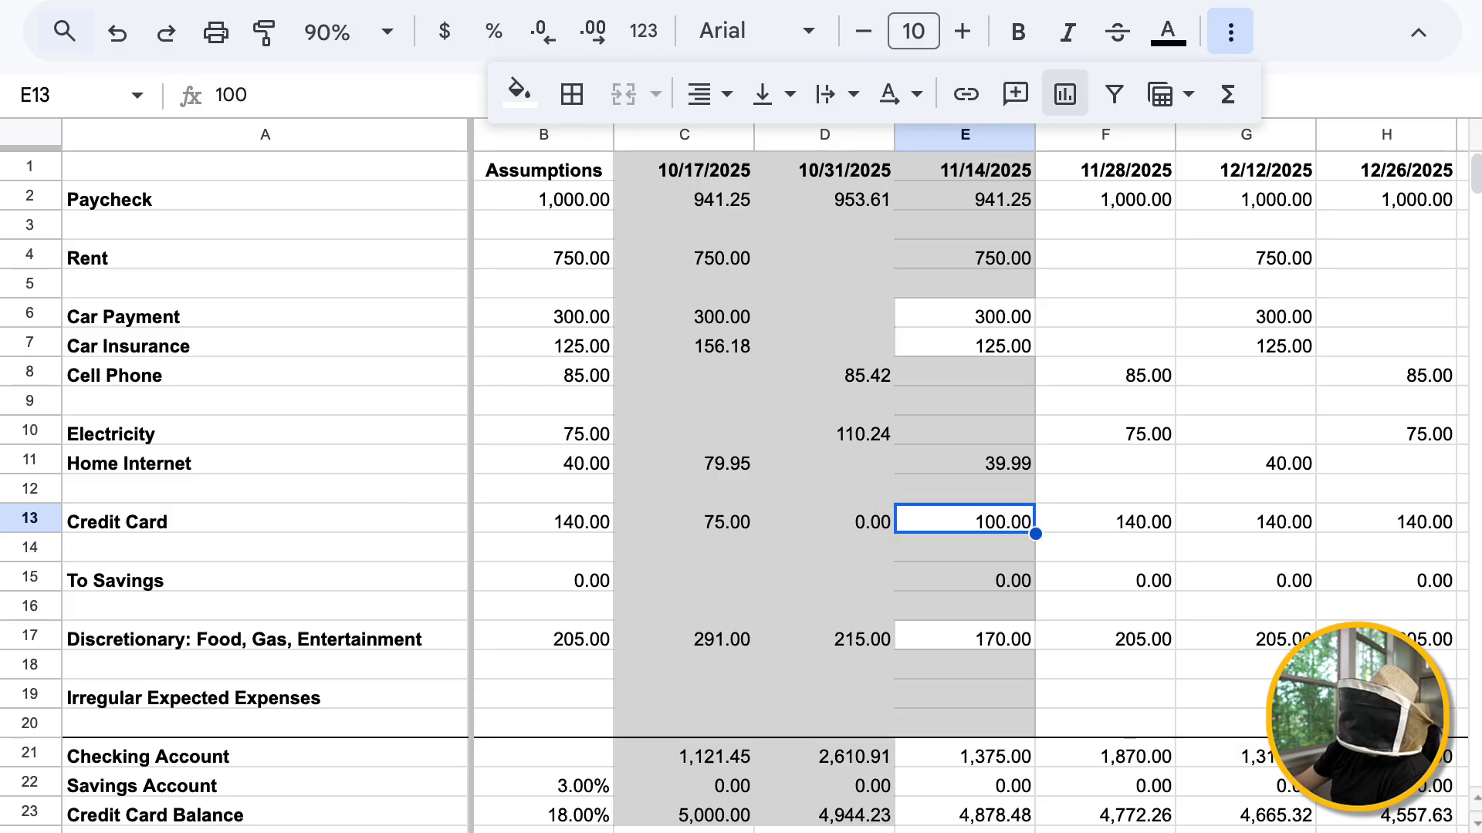
{"action": "left_click", "coordinate": [519, 91]}
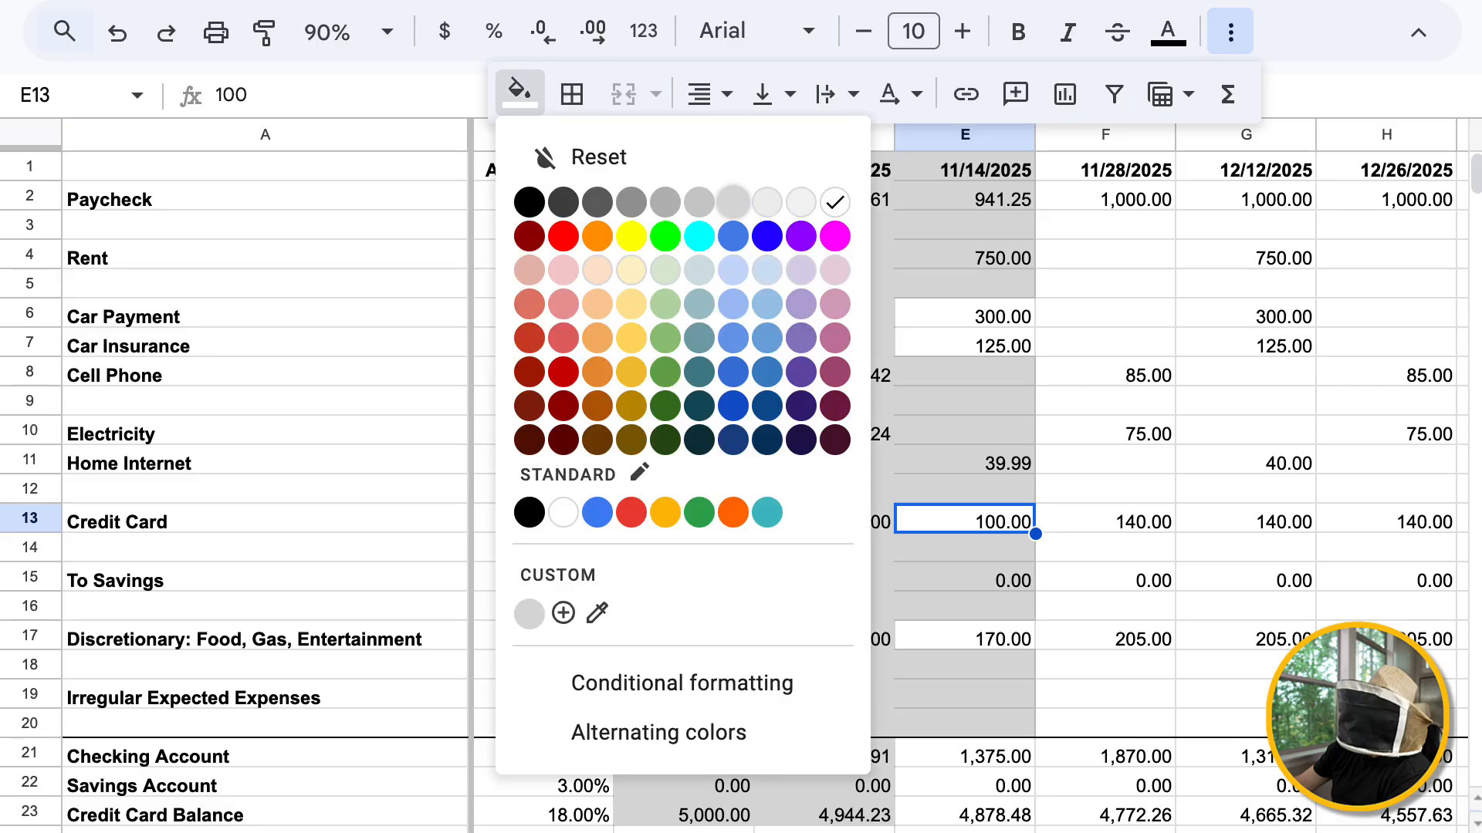
{"action": "left_click", "coordinate": [733, 203]}
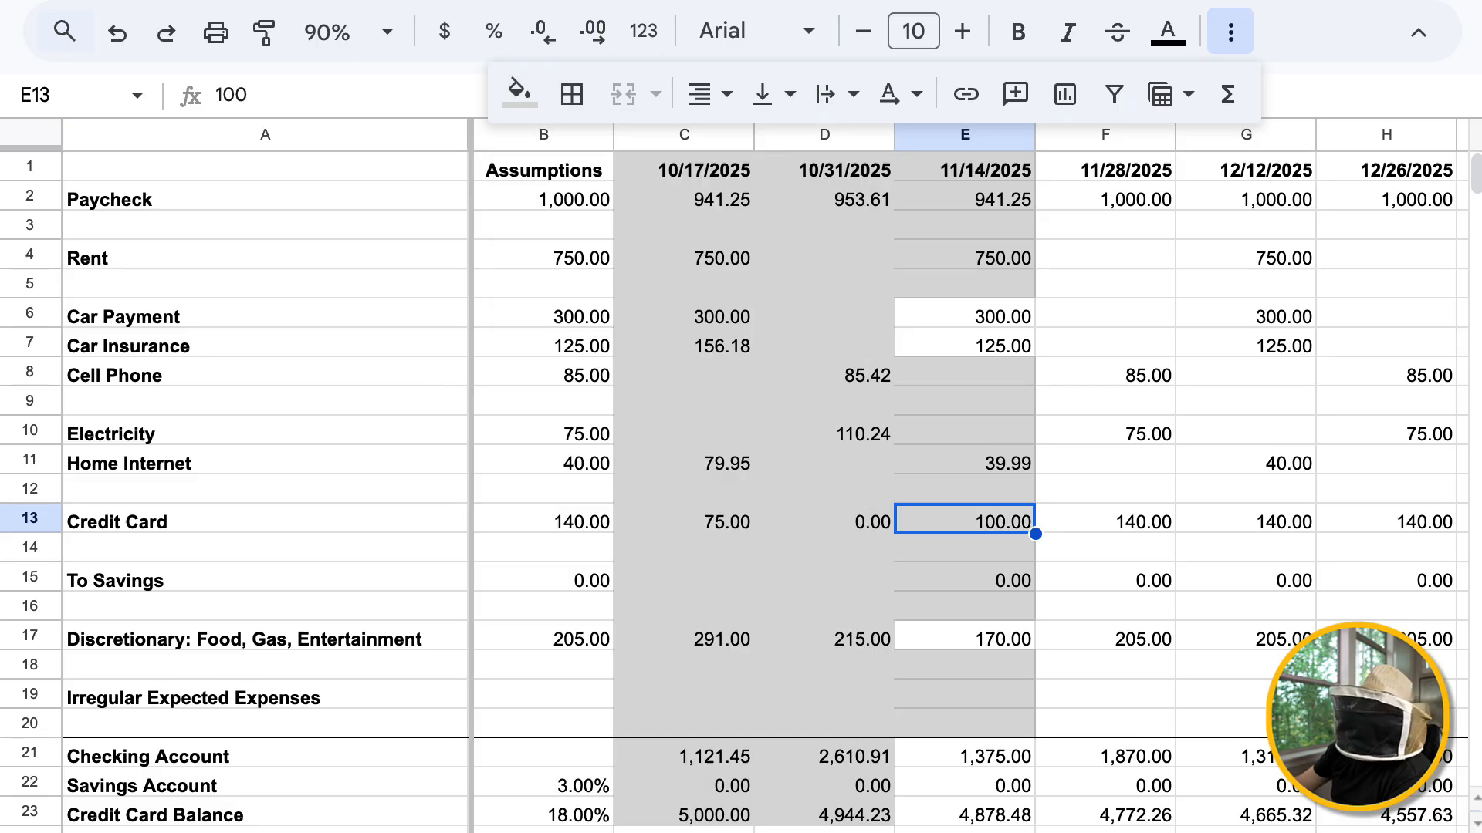
Add a note to E13 explaining that only $100 was put in this pay period because $40 was needed to send someone on a field trip
{"action": "right_click", "coordinate": [944, 518]}
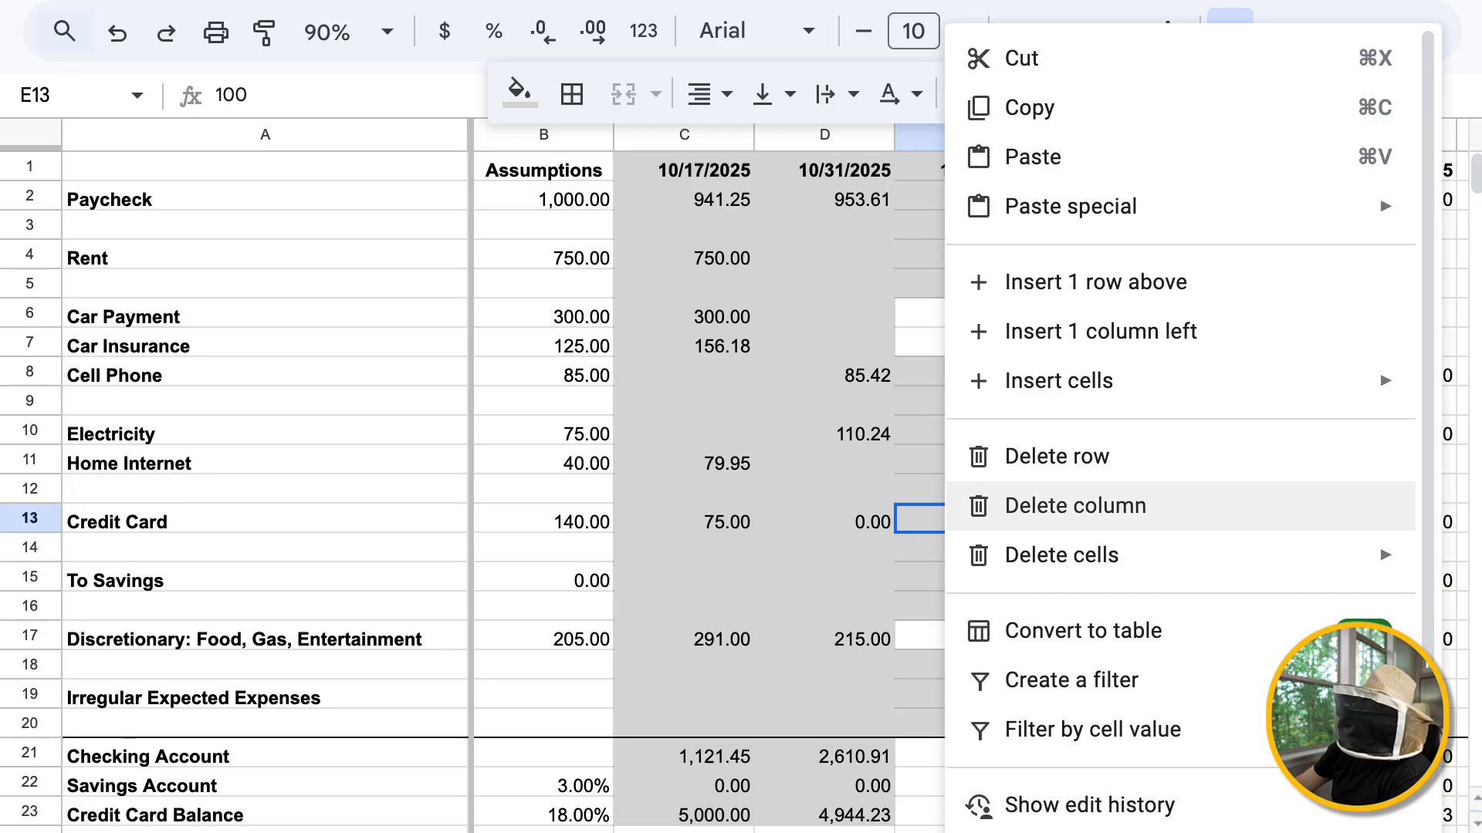
{"action": "scroll", "coordinate": [1081, 505], "scroll_direction": "down", "scroll_amount": 4}
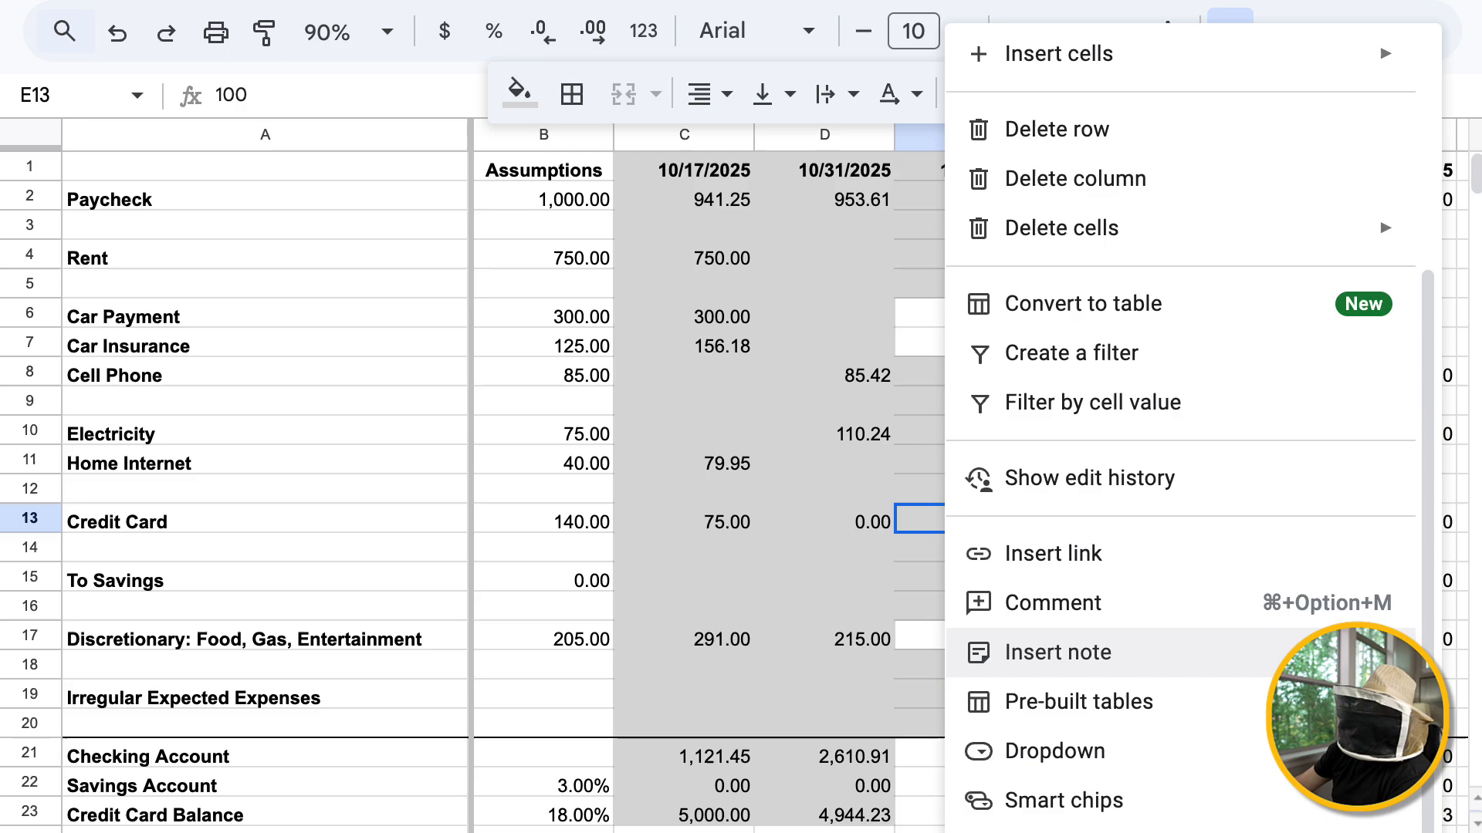
{"action": "left_click", "coordinate": [1057, 652]}
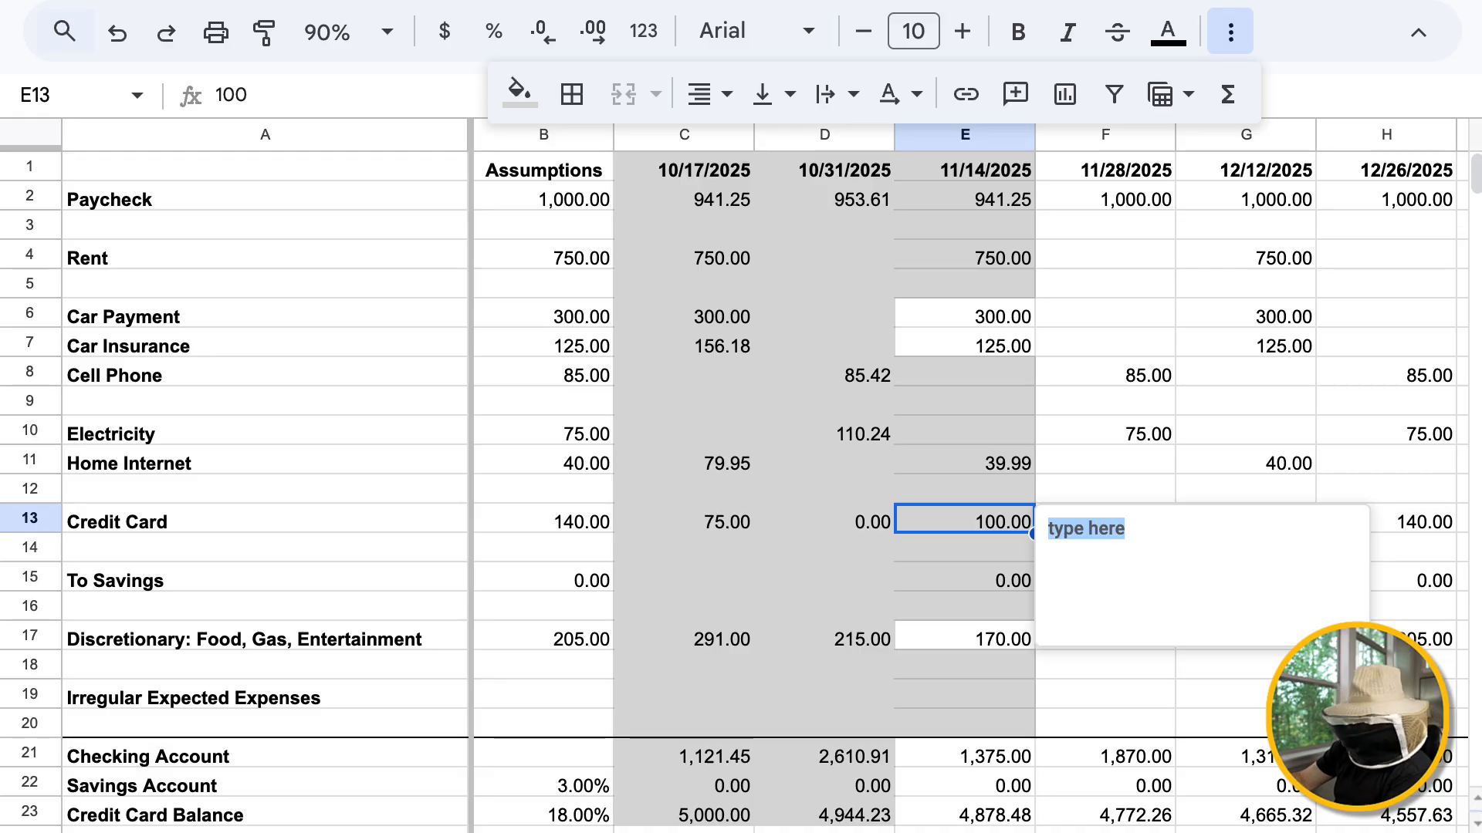
{"action": "type", "text": "I only "}
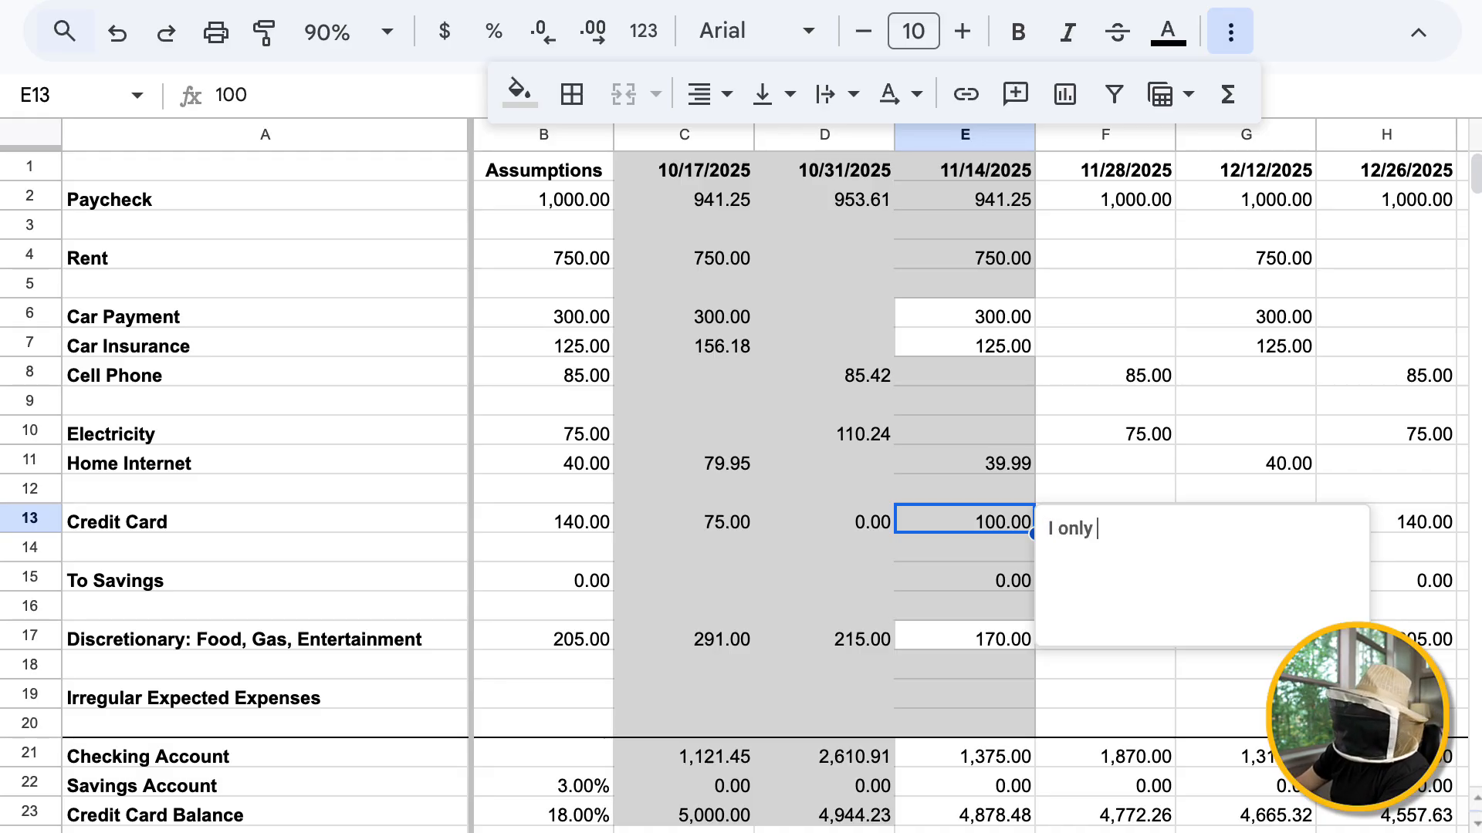
{"action": "type", "text": "put $100 in th"}
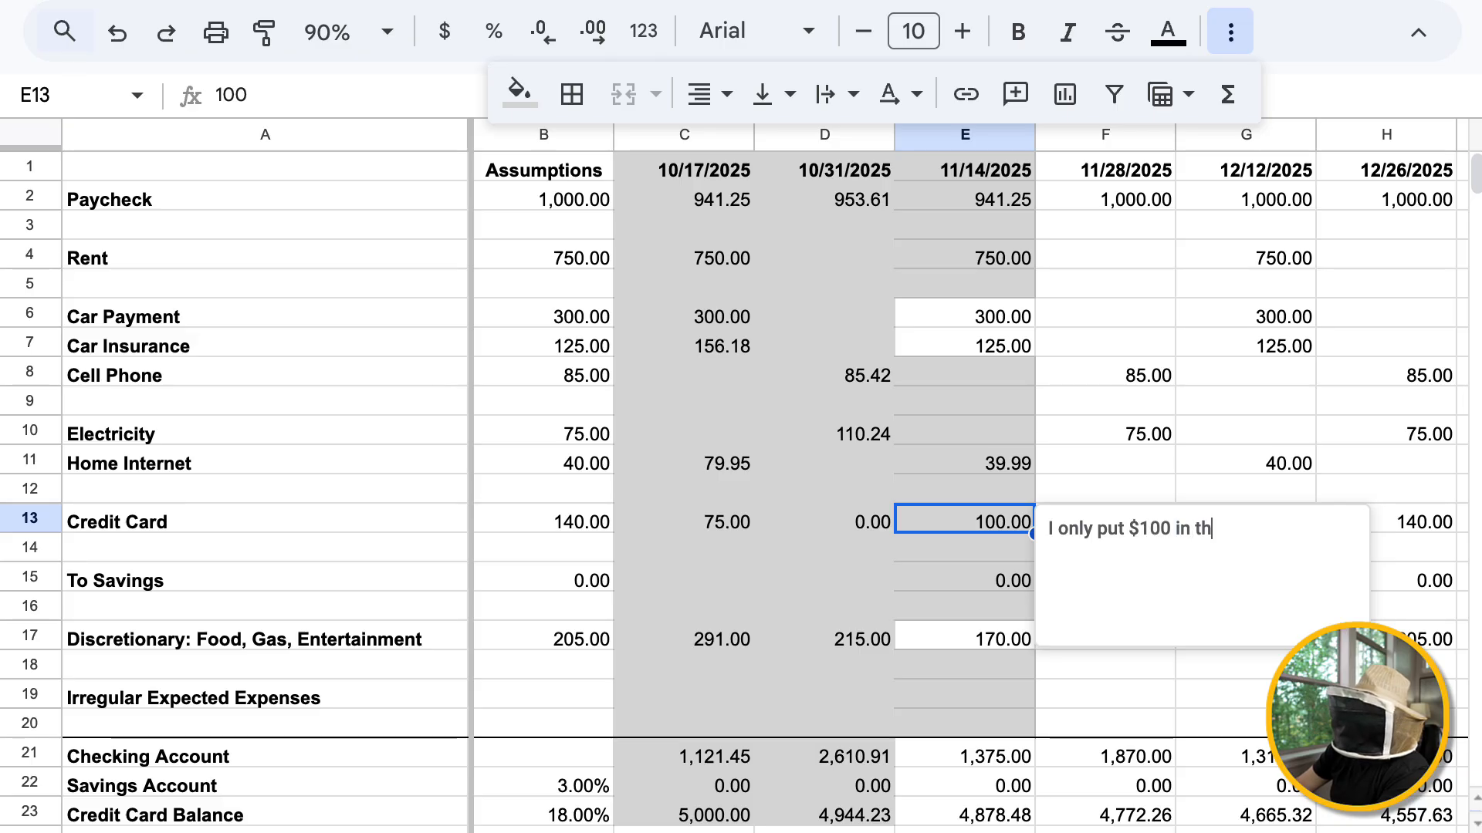
{"action": "type", "text": "is pay period "}
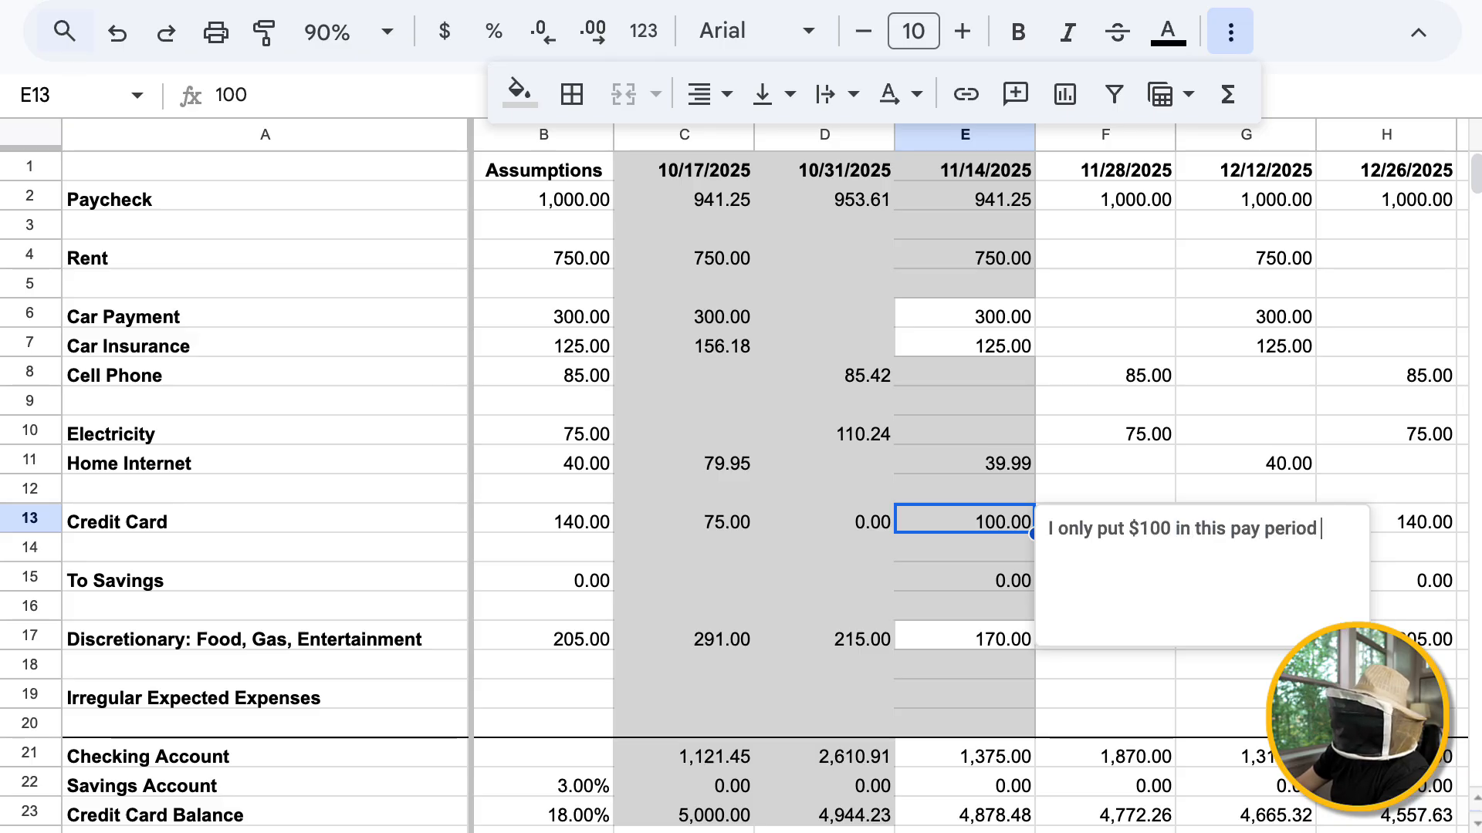
{"action": "type", "text": "because I needed $40"}
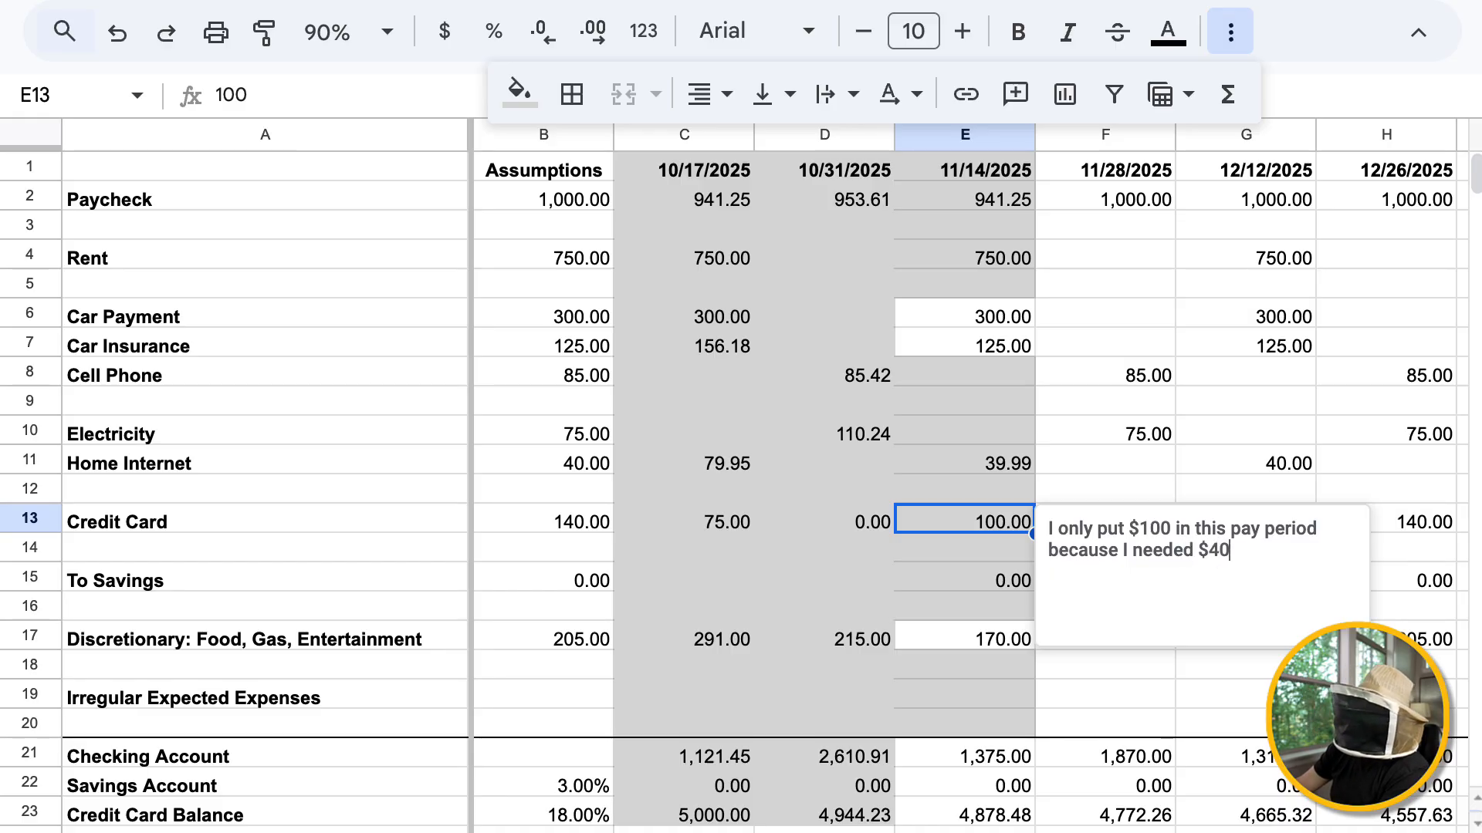
{"action": "type", "text": " to send B"}
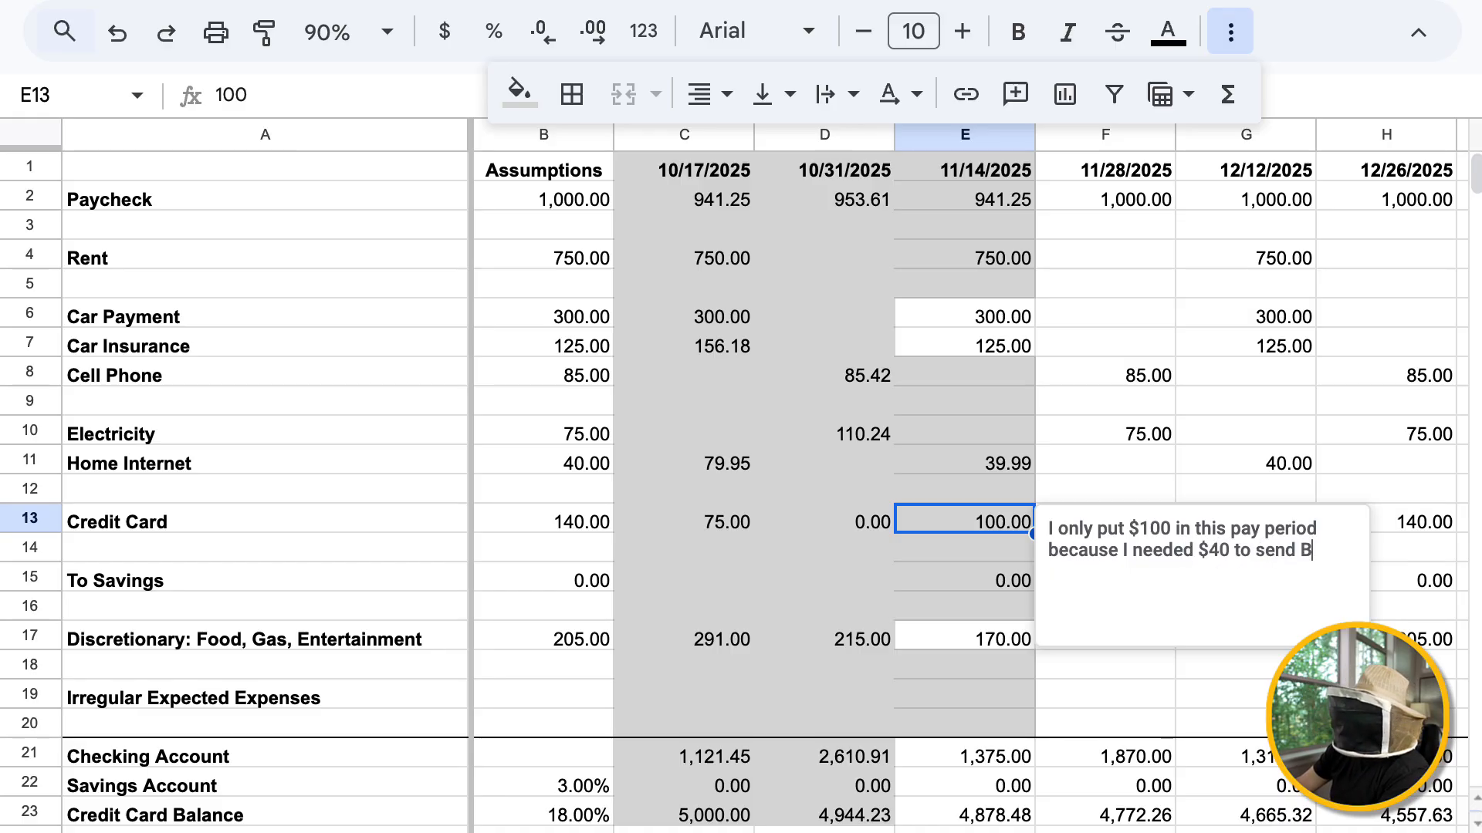
{"action": "type", "text": "eatrice on a field"}
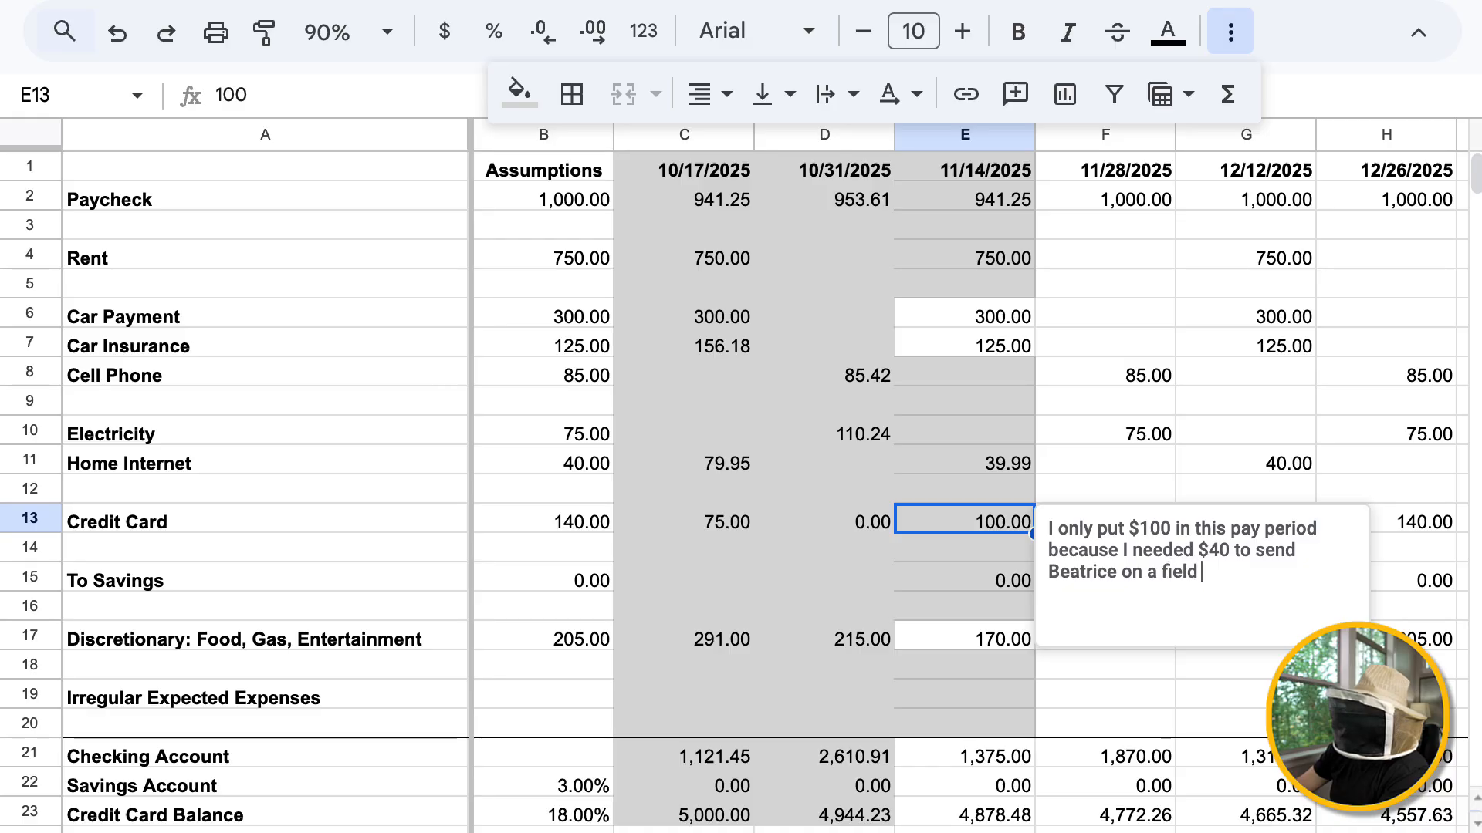
{"action": "key", "text": "Escape"}
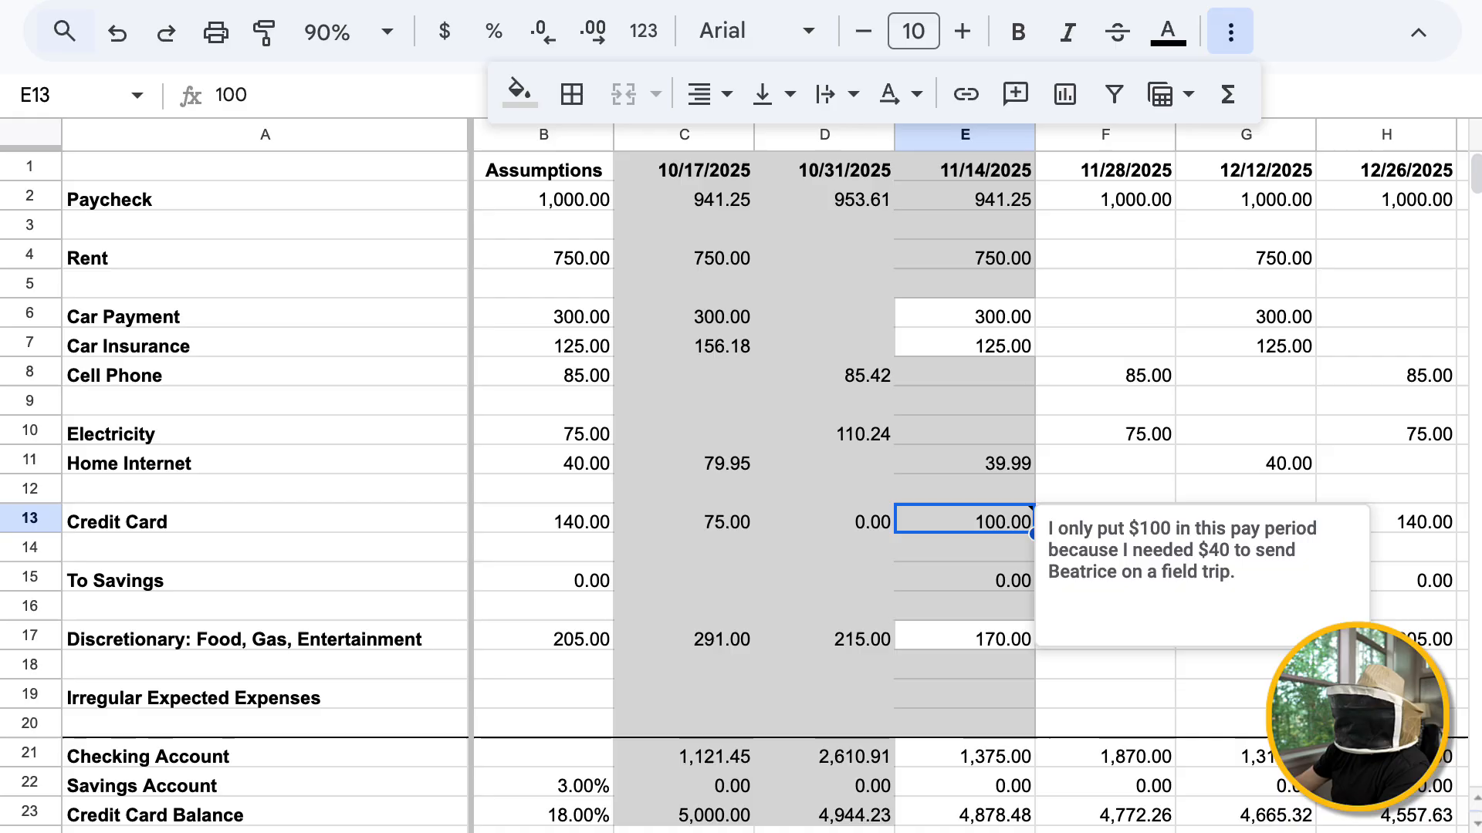
{"action": "left_click", "coordinate": [965, 637]}
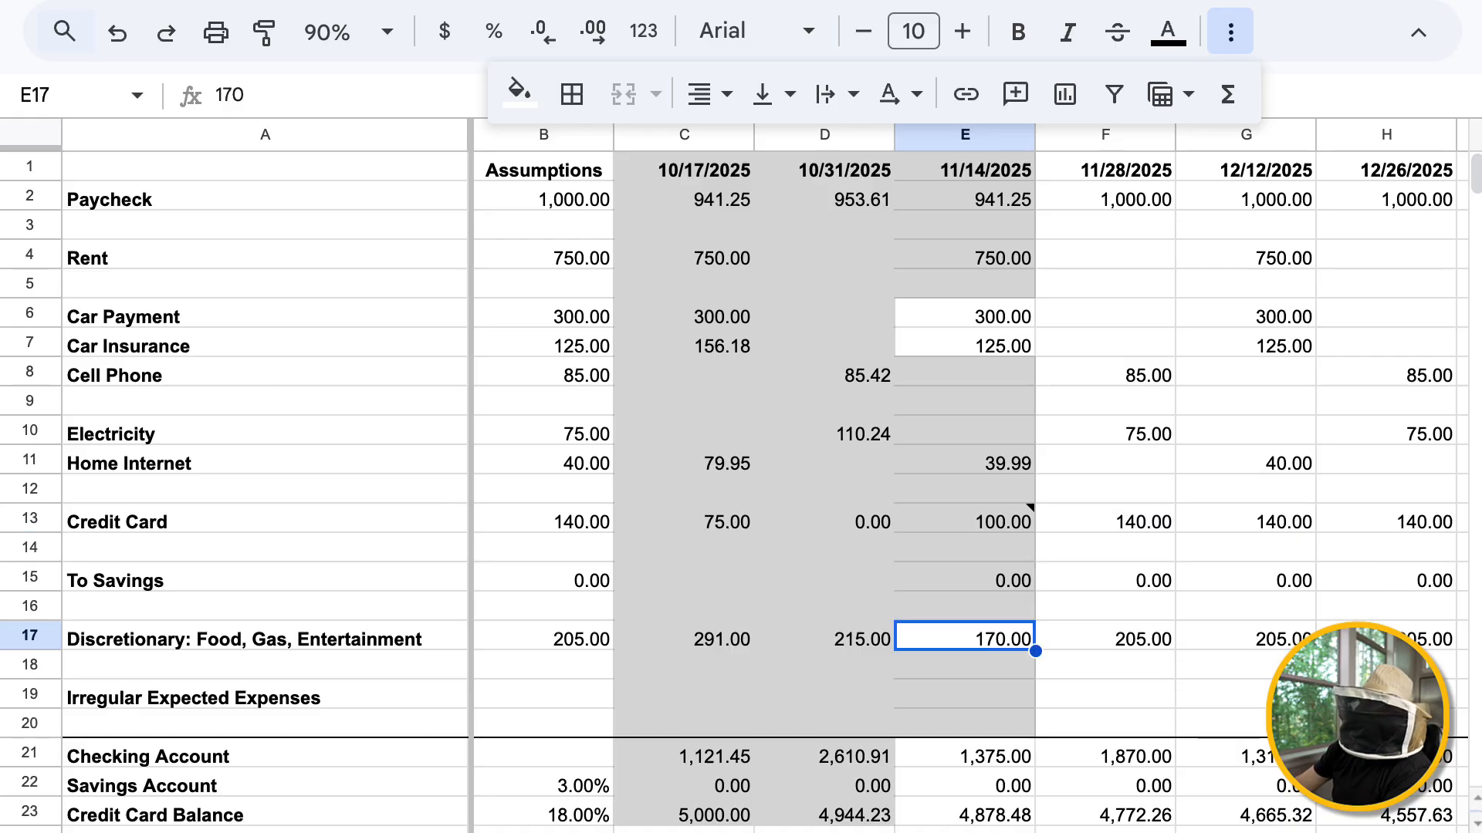